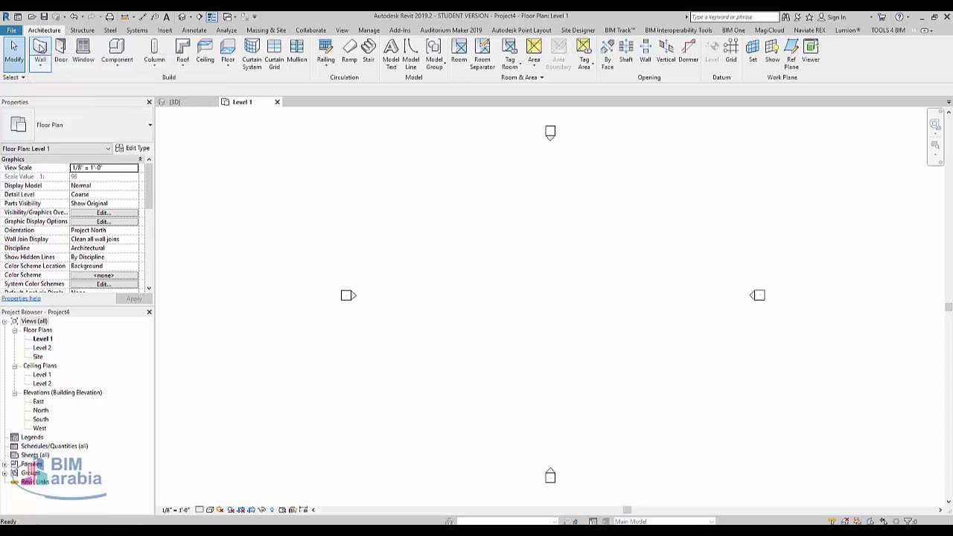
- Draw the 88' × 50' rectangular block of walls on Level 1
{"action": "left_click", "coordinate": [40, 48]}
{"action": "left_click", "coordinate": [407, 44]}
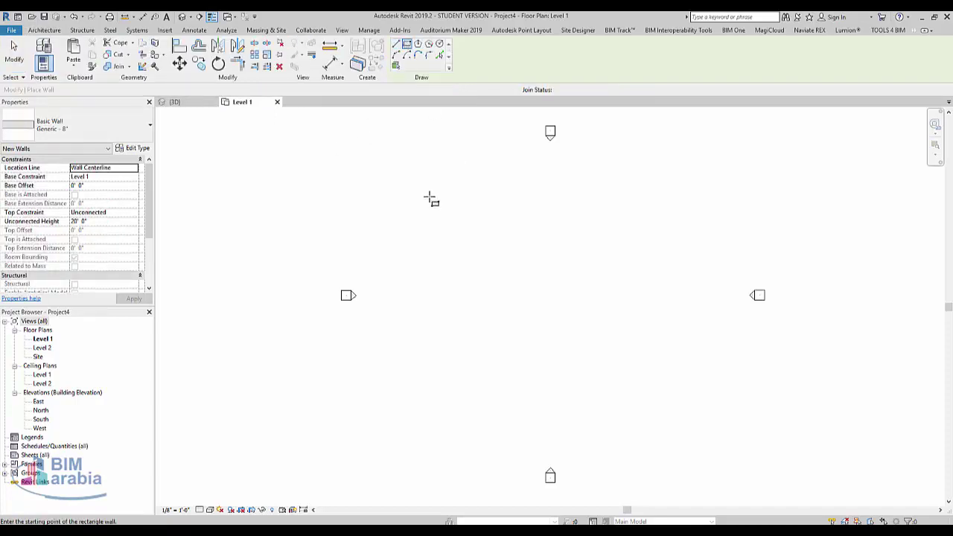
{"action": "left_click", "coordinate": [437, 206]}
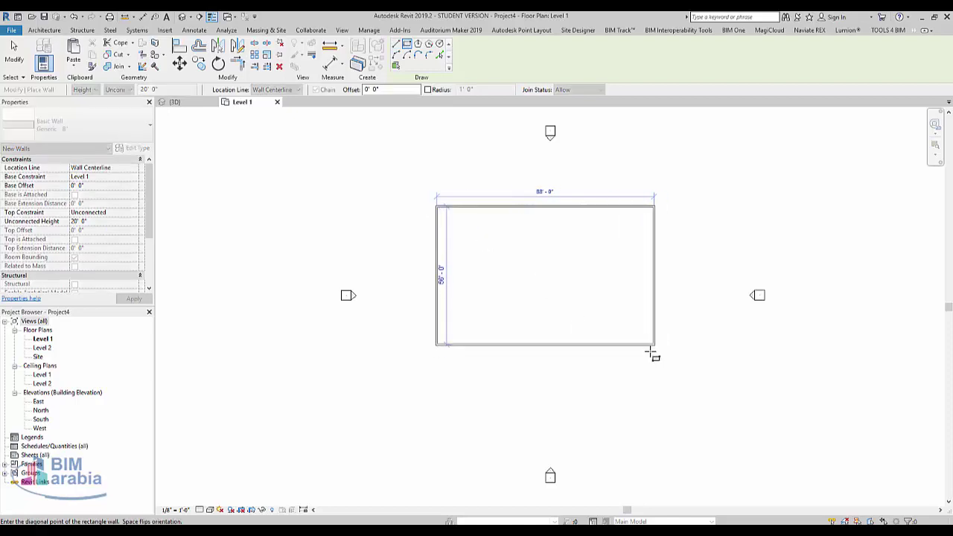
{"action": "left_click", "coordinate": [663, 353]}
{"action": "scroll", "coordinate": [502, 381], "scroll_direction": "up", "scroll_amount": 2}
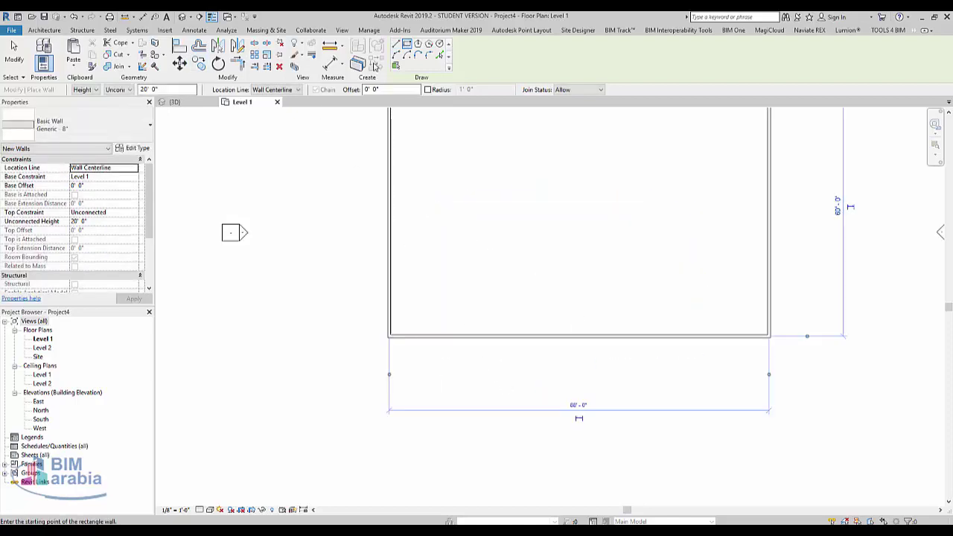
- Draw a three-wall rectangular bay projecting down from the block's bottom wall
{"action": "left_click", "coordinate": [396, 43]}
{"action": "left_click", "coordinate": [515, 337]}
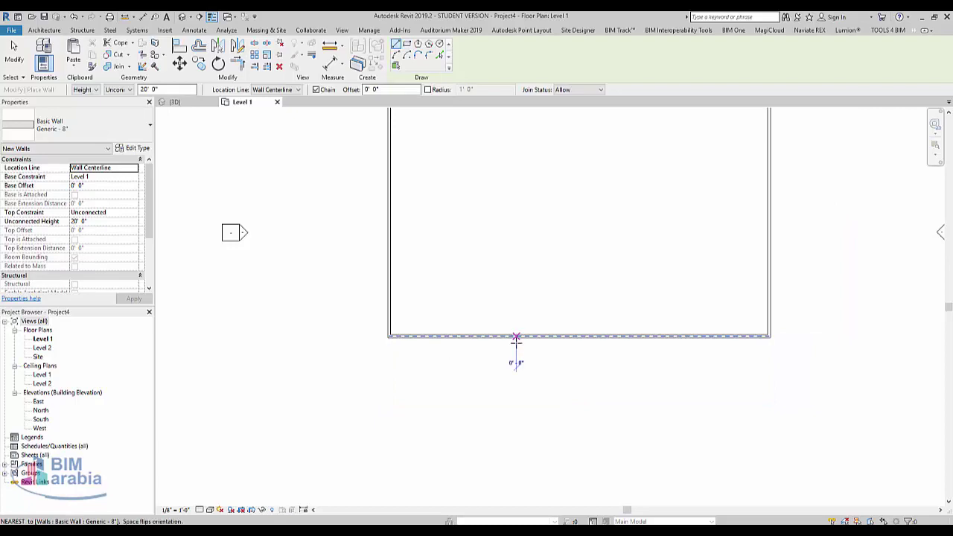
{"action": "left_click", "coordinate": [516, 389]}
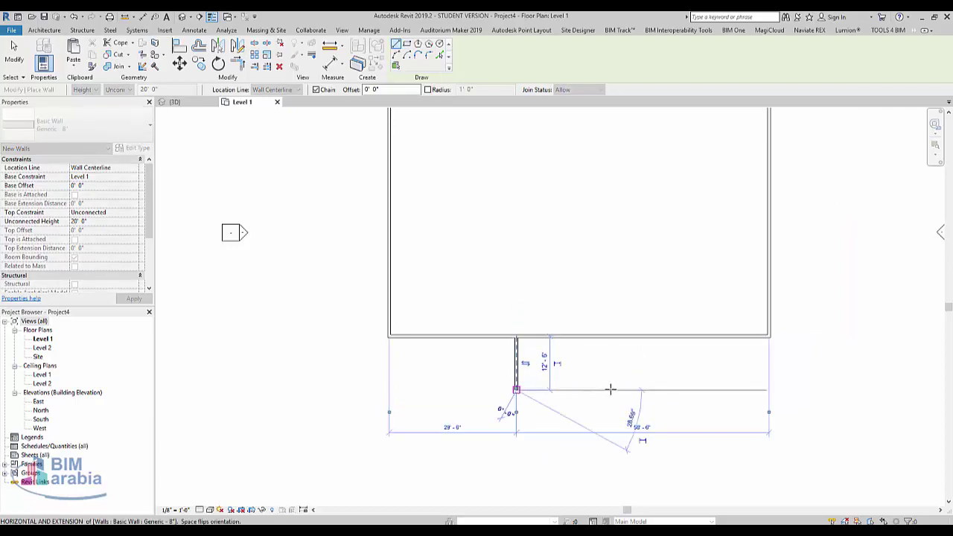
{"action": "left_click", "coordinate": [652, 389]}
{"action": "left_click", "coordinate": [652, 337]}
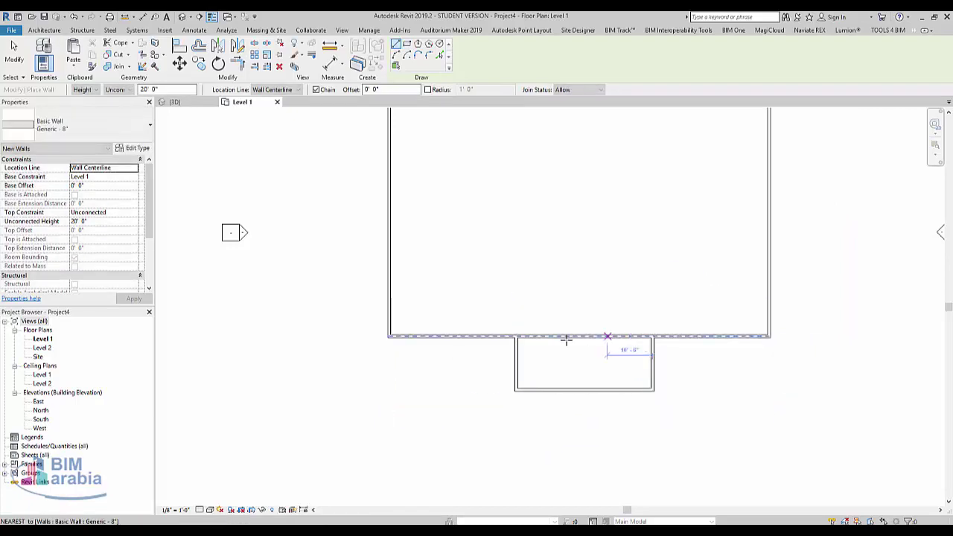
{"action": "key", "text": "Escape"}
{"action": "key", "text": "Escape"}
- Dimension the left wall, both bay walls and the right wall, and make the segments equal
{"action": "key", "text": "d"}
{"action": "key", "text": "i"}
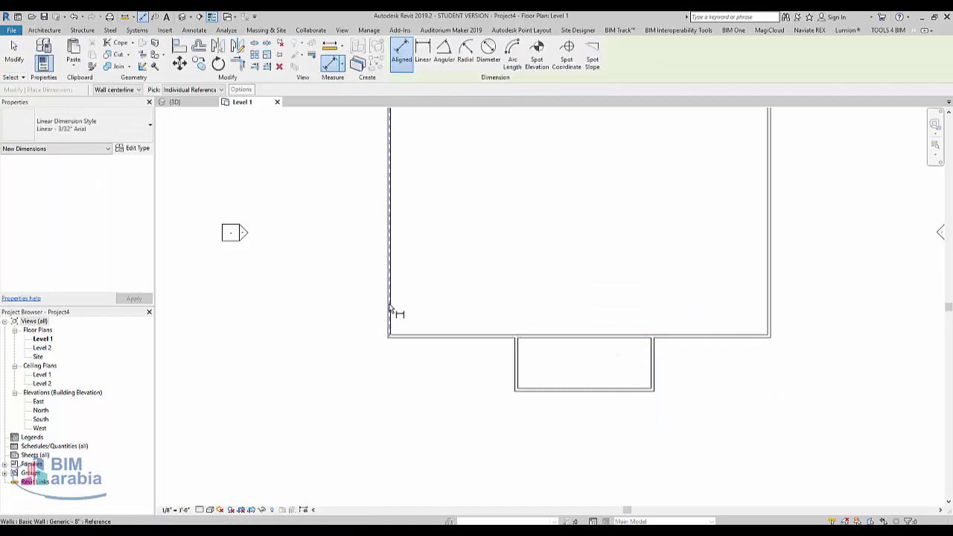
{"action": "left_click", "coordinate": [390, 318]}
{"action": "left_click", "coordinate": [652, 369]}
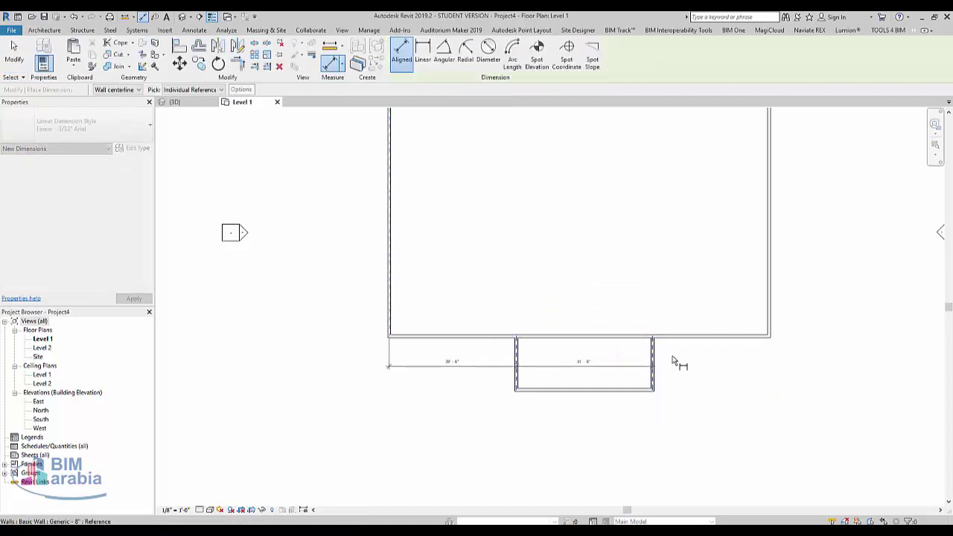
{"action": "left_click", "coordinate": [770, 296]}
{"action": "left_click", "coordinate": [664, 288]}
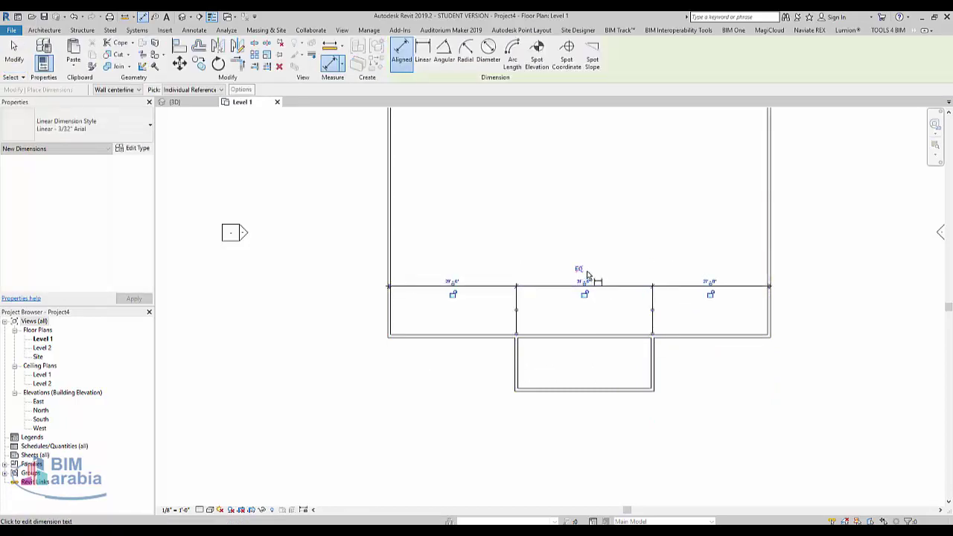
{"action": "left_click", "coordinate": [572, 295]}
{"action": "key", "text": "Escape"}
{"action": "key", "text": "Escape"}
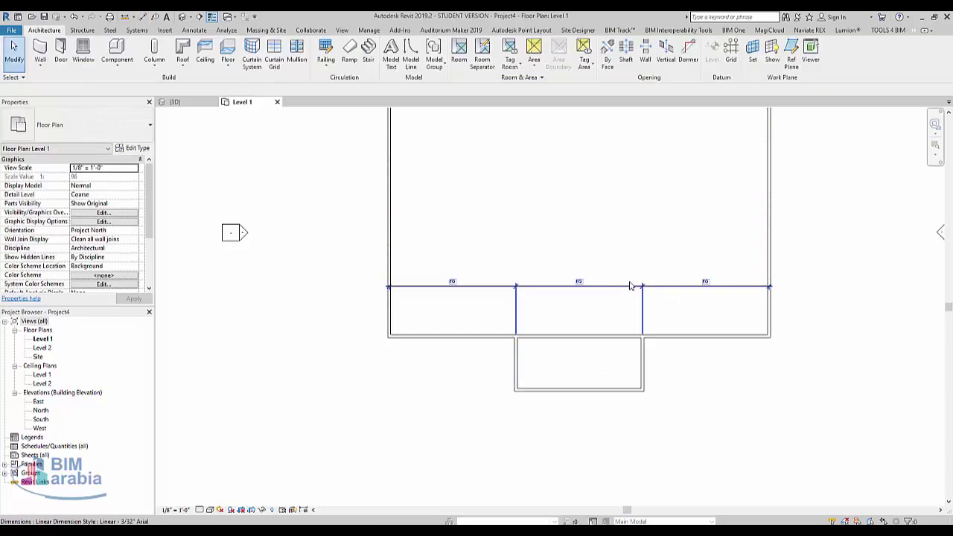
- Set the equality display to Value, then delete the dimension while keeping the constraint
{"action": "left_click", "coordinate": [629, 285]}
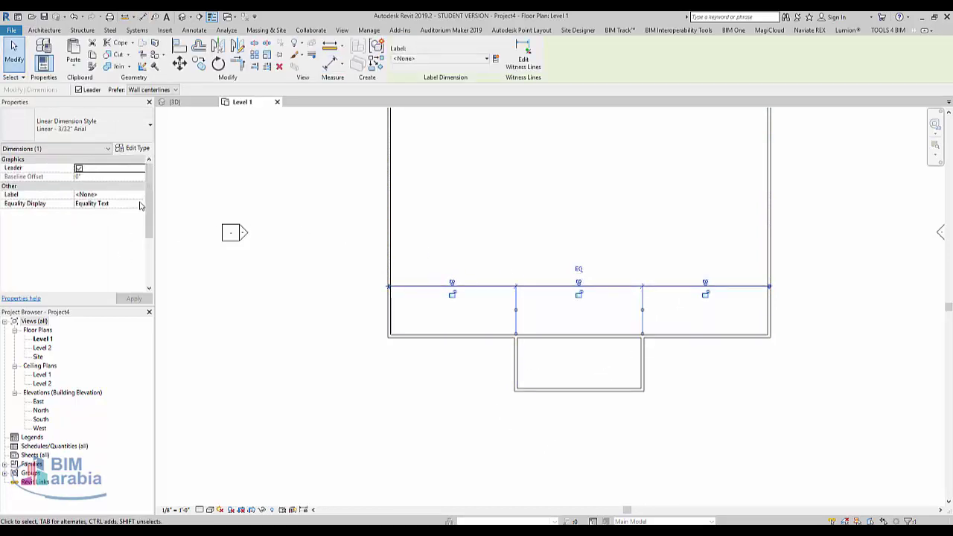
{"action": "left_click", "coordinate": [140, 204]}
{"action": "left_click", "coordinate": [84, 212]}
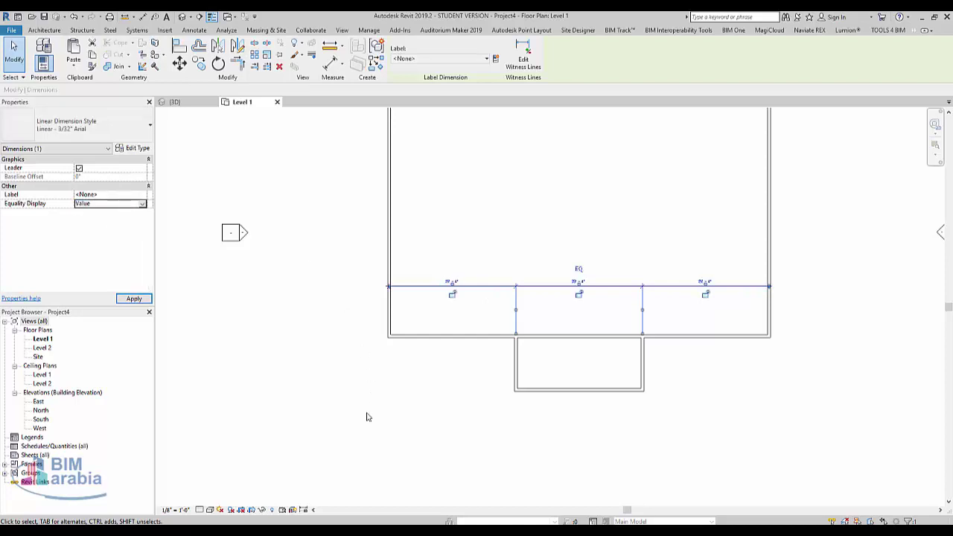
{"action": "left_click", "coordinate": [372, 415]}
{"action": "left_click", "coordinate": [606, 290]}
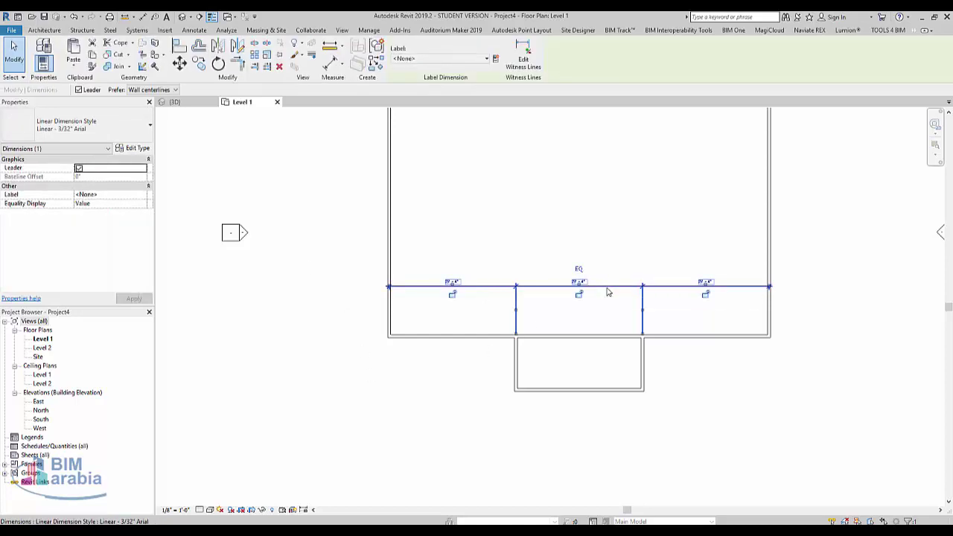
{"action": "key", "text": "Delete"}
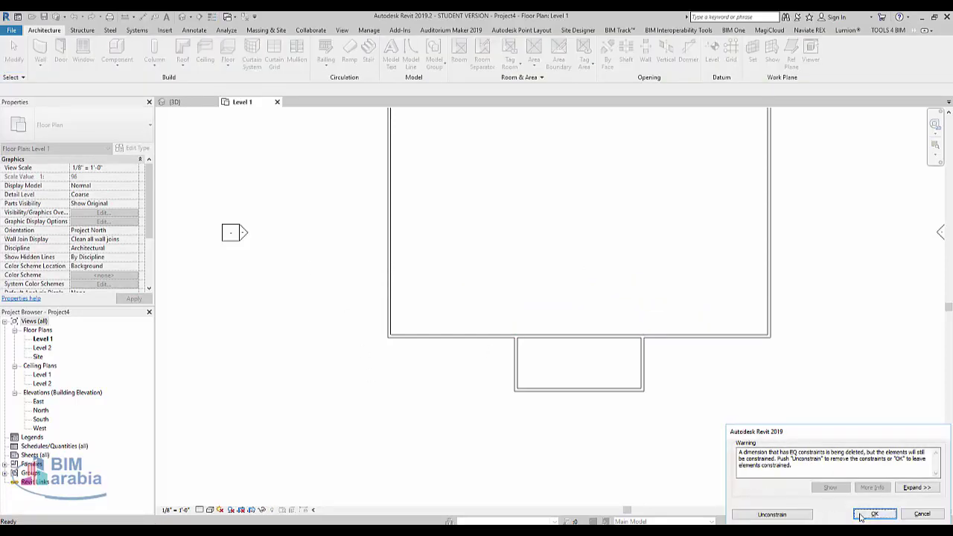
{"action": "left_click", "coordinate": [861, 515]}
- Edit the profile of the block's wall behind the bay in the North elevation
{"action": "scroll", "coordinate": [560, 383], "scroll_direction": "up", "scroll_amount": 2}
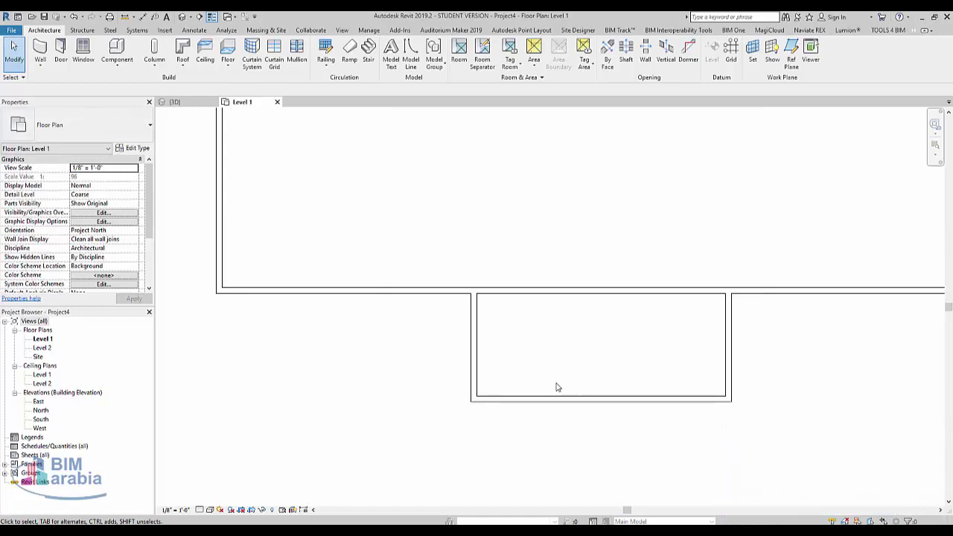
{"action": "left_click", "coordinate": [537, 290]}
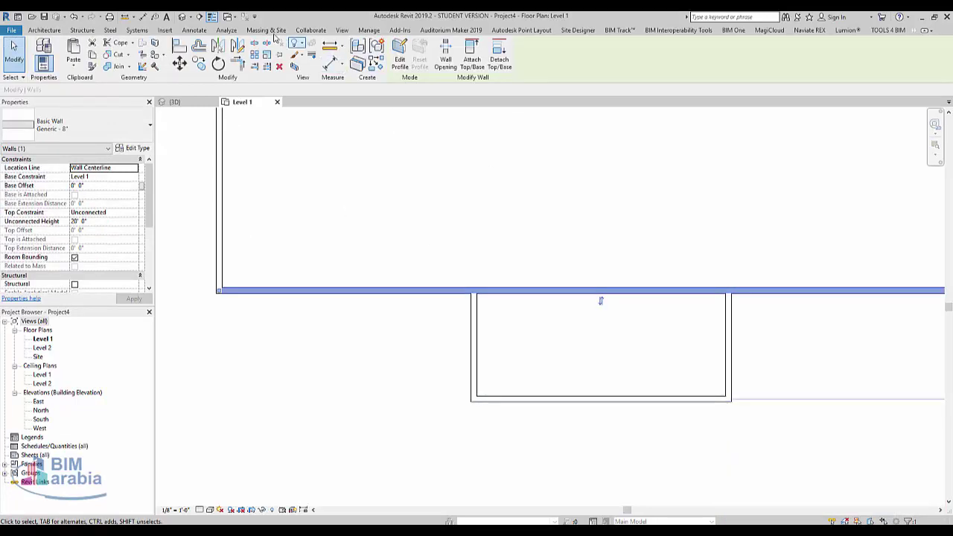
{"action": "left_click", "coordinate": [407, 59]}
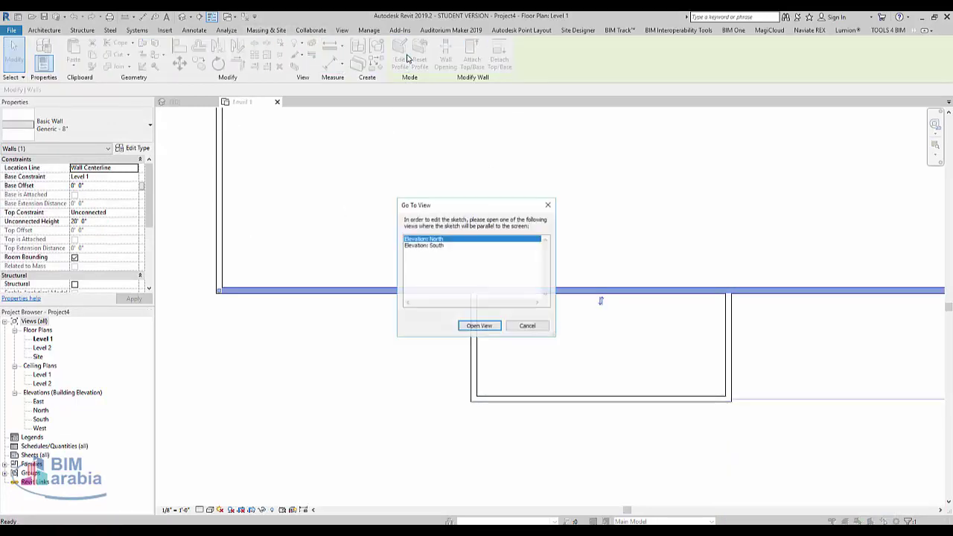
{"action": "left_click", "coordinate": [478, 329]}
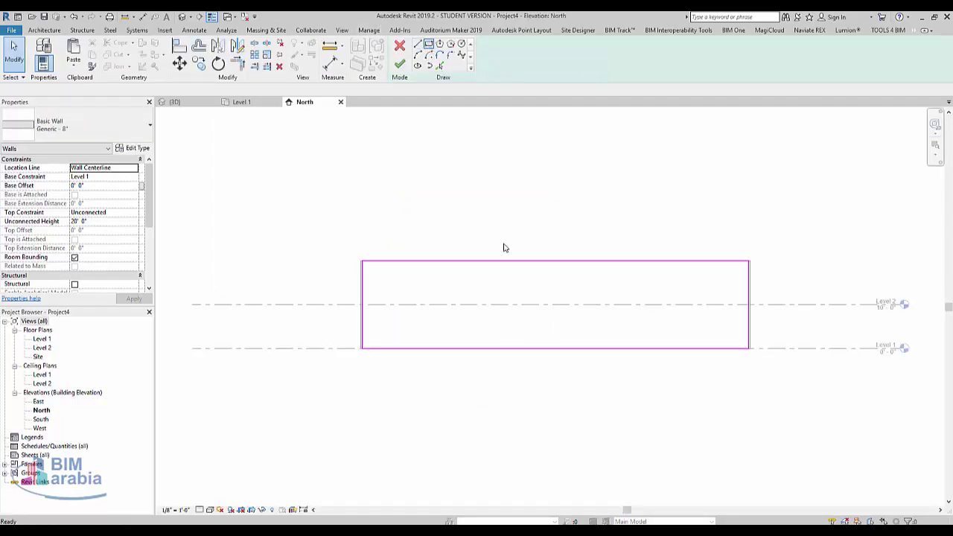
- Sketch a narrow rectangular opening at the wall's base, then view it in 3D
{"action": "key", "text": "l"}
{"action": "key", "text": "i"}
{"action": "left_click", "coordinate": [492, 348]}
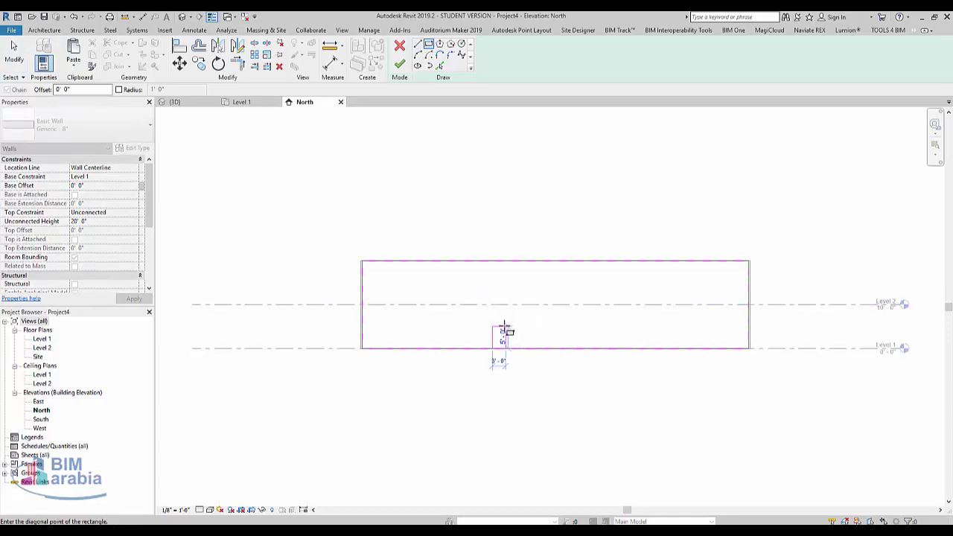
{"action": "left_click", "coordinate": [505, 319]}
{"action": "key", "text": "Escape"}
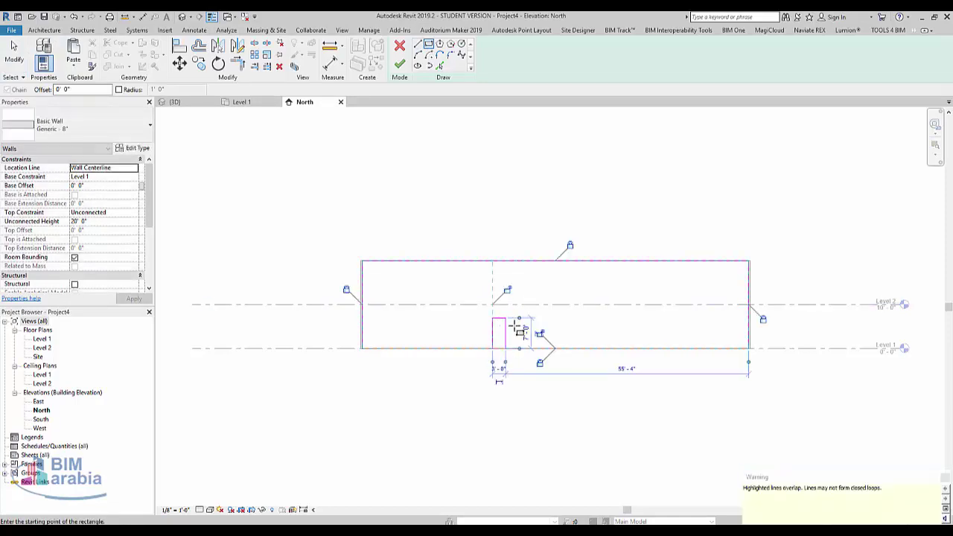
{"action": "key", "text": "Escape"}
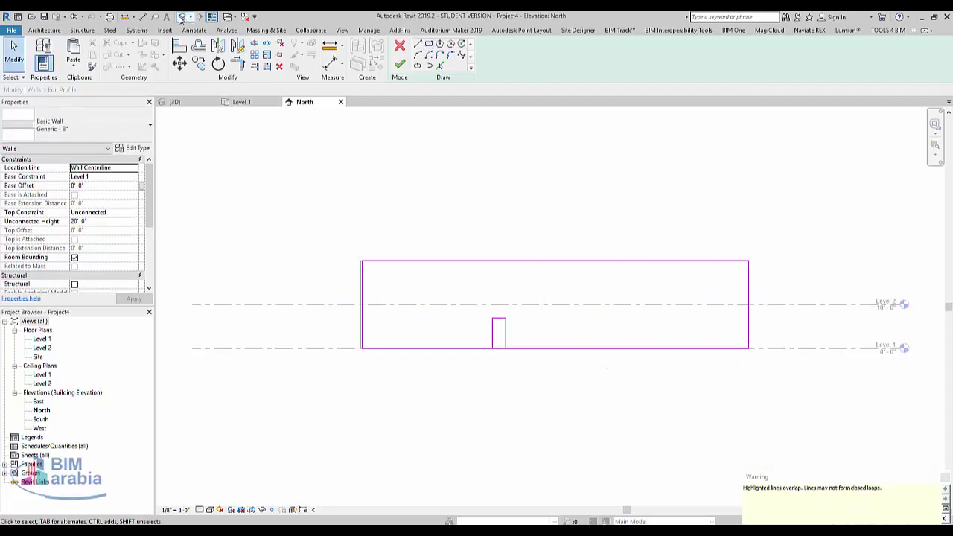
{"action": "left_click", "coordinate": [181, 17]}
{"action": "mouse_move", "coordinate": [496, 365]}
{"action": "middle_mouse_down", "text": "shift"}
{"action": "mouse_move", "coordinate": [640, 410]}
{"action": "mouse_move", "coordinate": [708, 413]}
{"action": "middle_mouse_up", "text": "shift"}
- From the front view, copy the opening rectangle 10'-0" to the left
{"action": "left_click", "coordinate": [898, 159]}
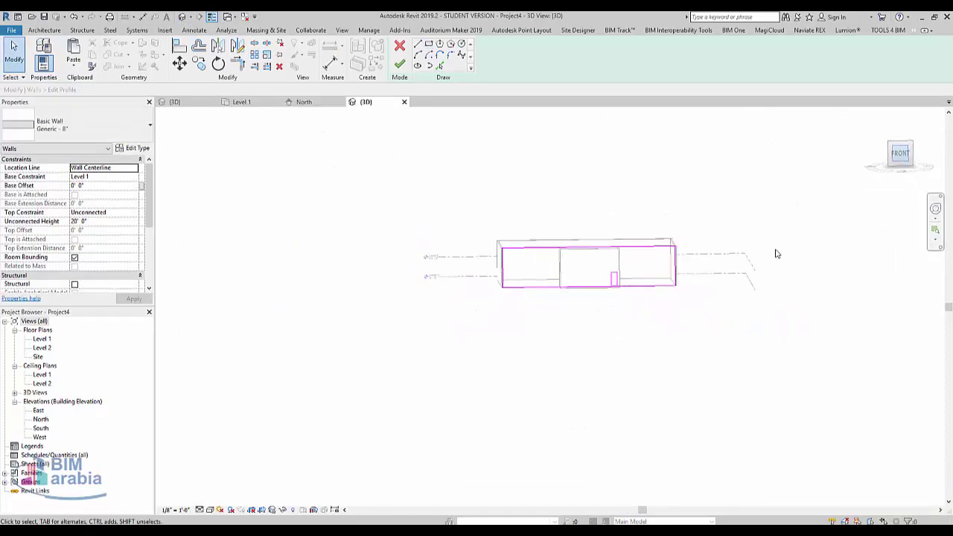
{"action": "scroll", "coordinate": [566, 317], "scroll_direction": "up", "scroll_amount": 5}
{"action": "scroll", "coordinate": [588, 335], "scroll_direction": "up", "scroll_amount": 1}
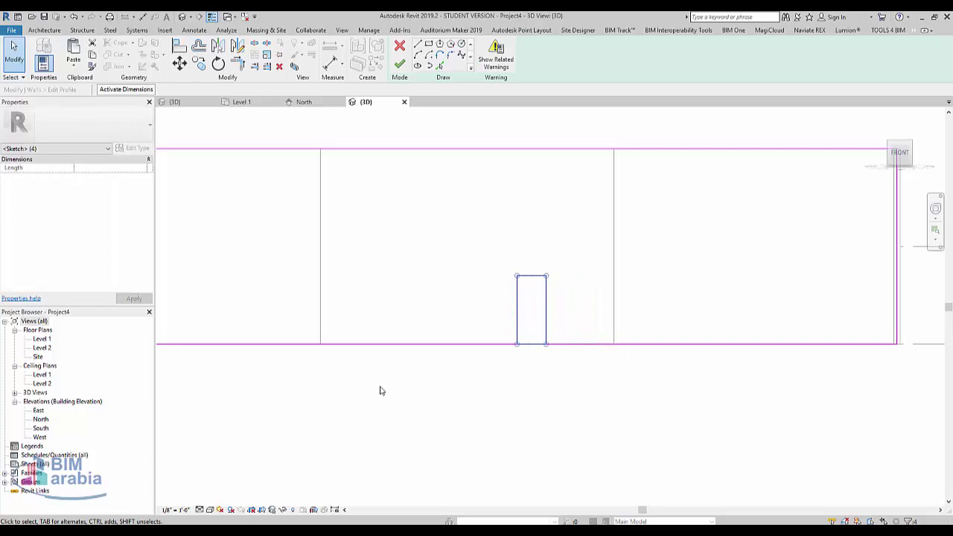
{"action": "key", "text": "c"}
{"action": "key", "text": "o"}
{"action": "left_click", "coordinate": [517, 246]}
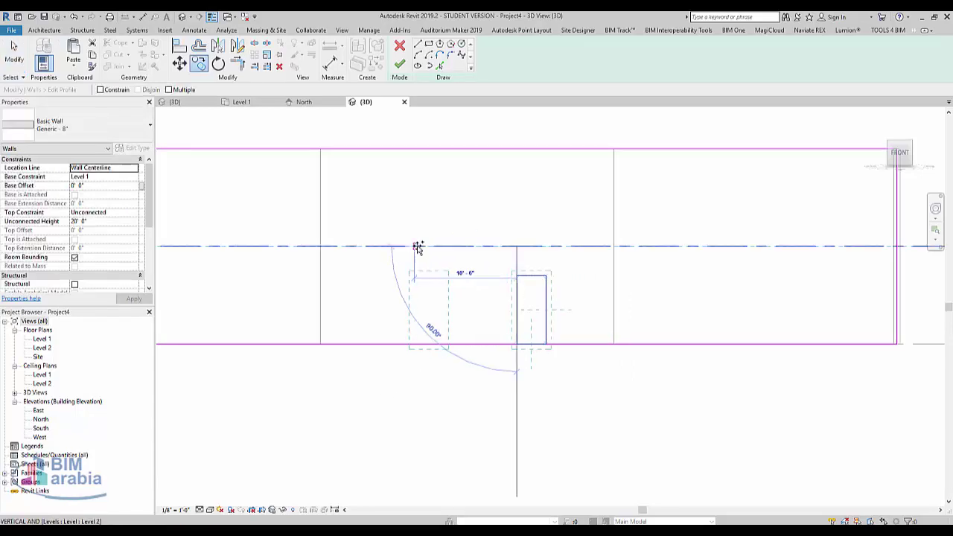
{"action": "left_click", "coordinate": [419, 247]}
{"action": "scroll", "coordinate": [446, 300], "scroll_direction": "up", "scroll_amount": 2}
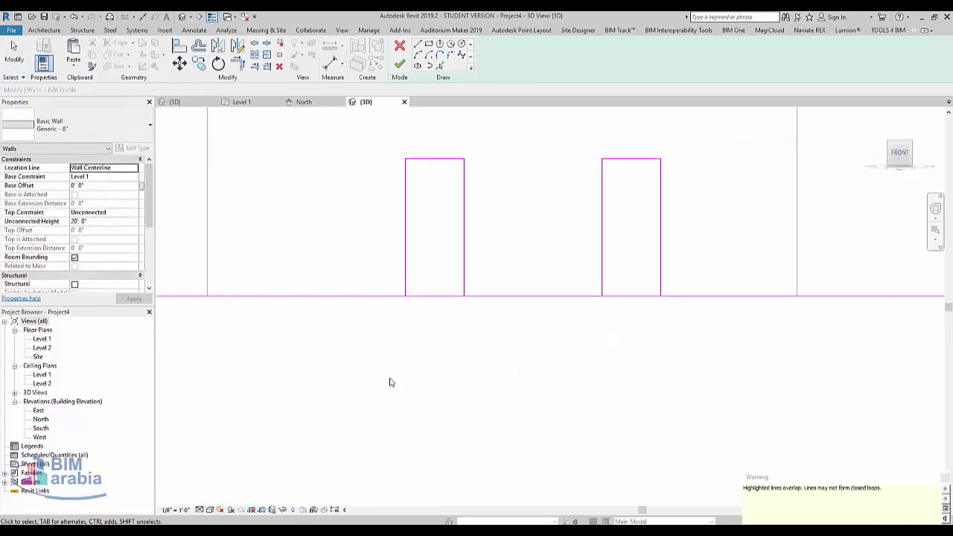
{"action": "left_click_drag", "start_coordinate": [329, 363], "coordinate": [689, 245]}
{"action": "left_click", "coordinate": [426, 172]}
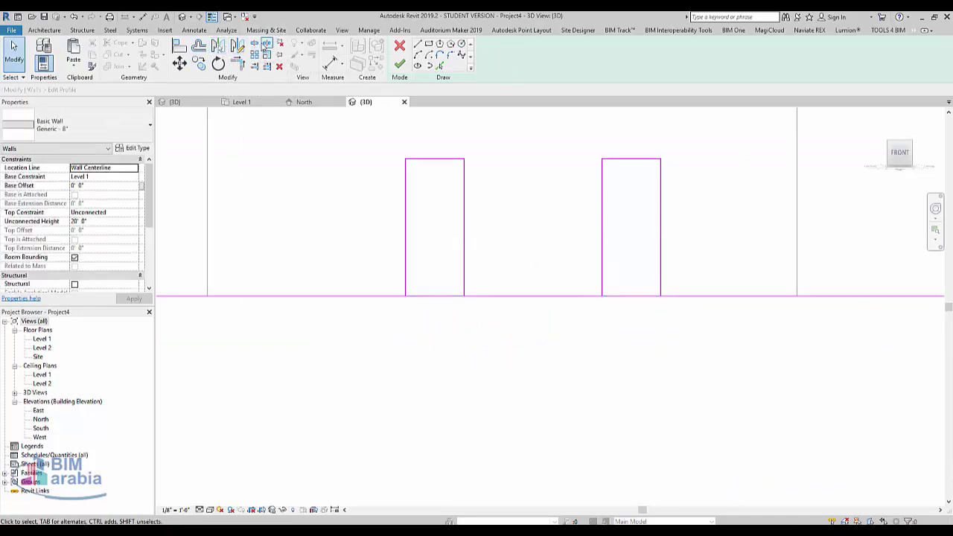
- Split the profile's base line at both openings, trim to corners, and finish the profile
{"action": "left_click", "coordinate": [254, 43]}
{"action": "left_click", "coordinate": [442, 296]}
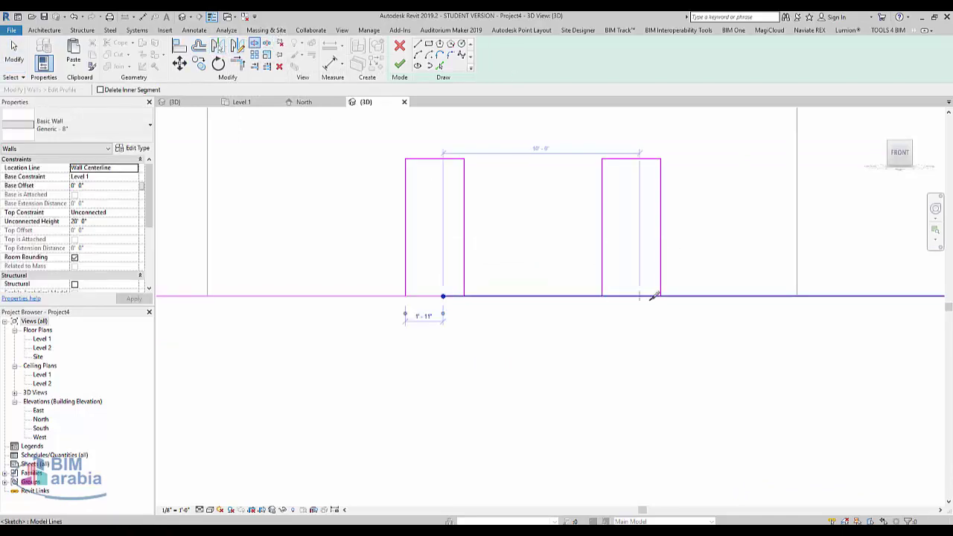
{"action": "left_click", "coordinate": [640, 296]}
{"action": "key", "text": "Escape"}
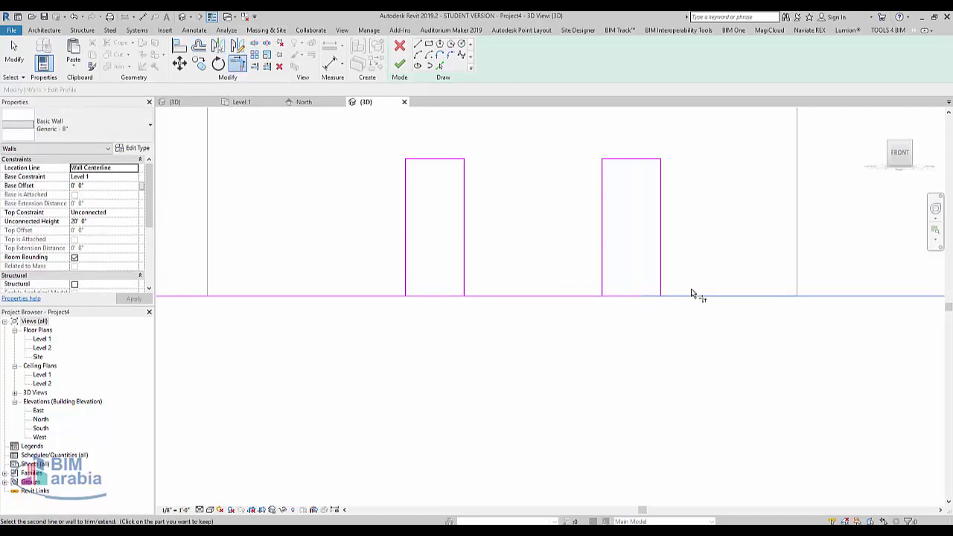
{"action": "key", "text": "t"}
{"action": "key", "text": "r"}
{"action": "scroll", "coordinate": [377, 358], "scroll_direction": "down", "scroll_amount": 3}
{"action": "scroll", "coordinate": [377, 358], "scroll_direction": "down", "scroll_amount": 1}
{"action": "key", "text": "Escape"}
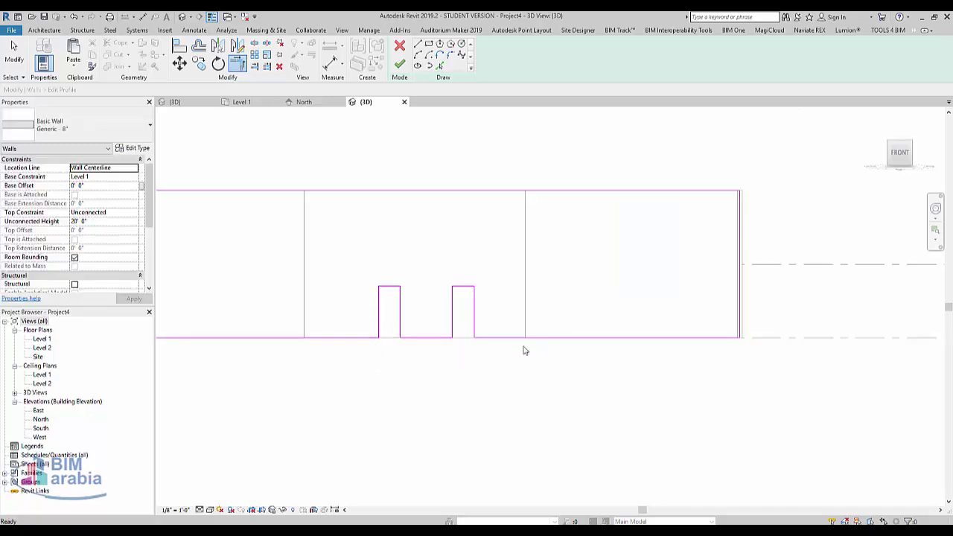
{"action": "left_click", "coordinate": [397, 64]}
- Lower the bay's end and front walls to a 12'-0" unconnected height, viewed from the front
{"action": "middle_click_drag", "start_coordinate": [357, 224], "coordinate": [414, 400], "text": "shift"}
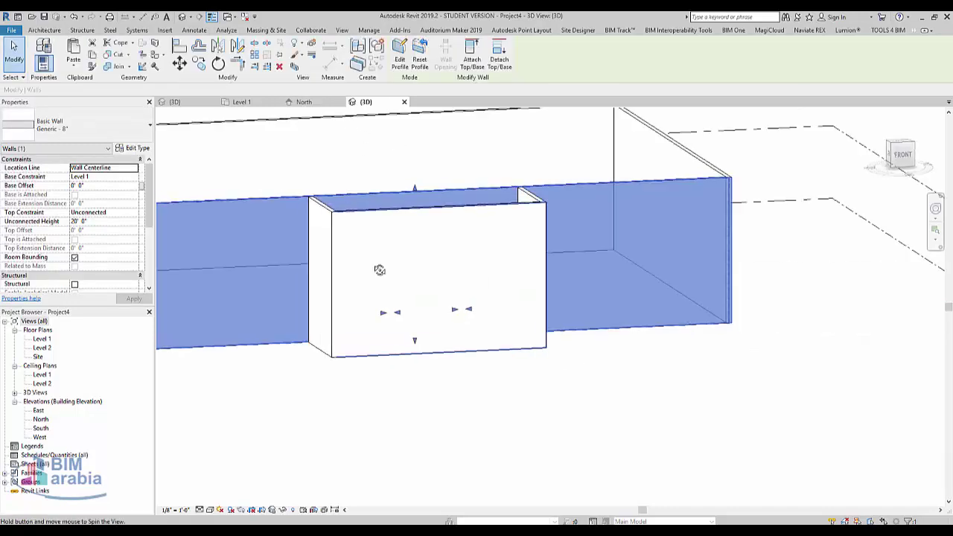
{"action": "key", "text": "Escape"}
{"action": "left_click", "coordinate": [366, 305]}
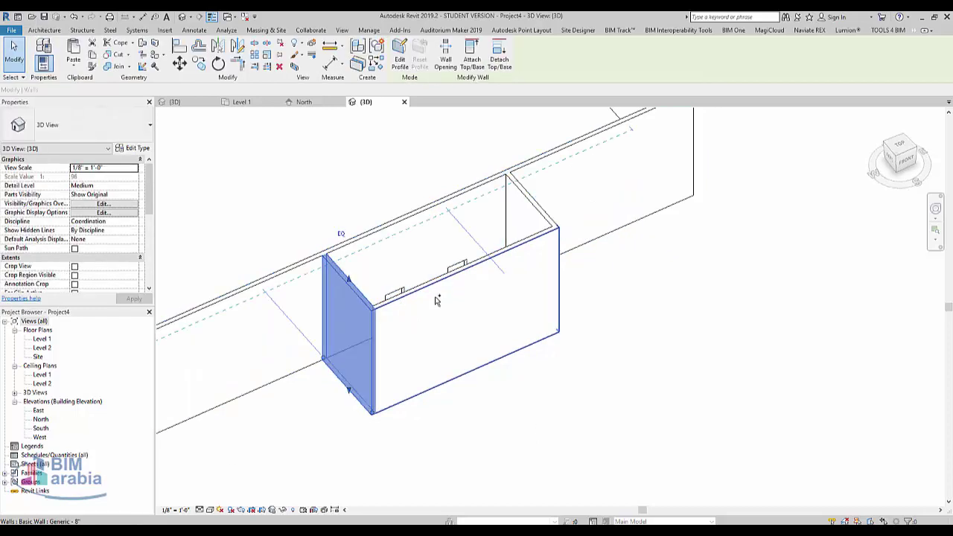
{"action": "left_click", "coordinate": [466, 292], "text": "ctrl"}
{"action": "type", "text": "10"}
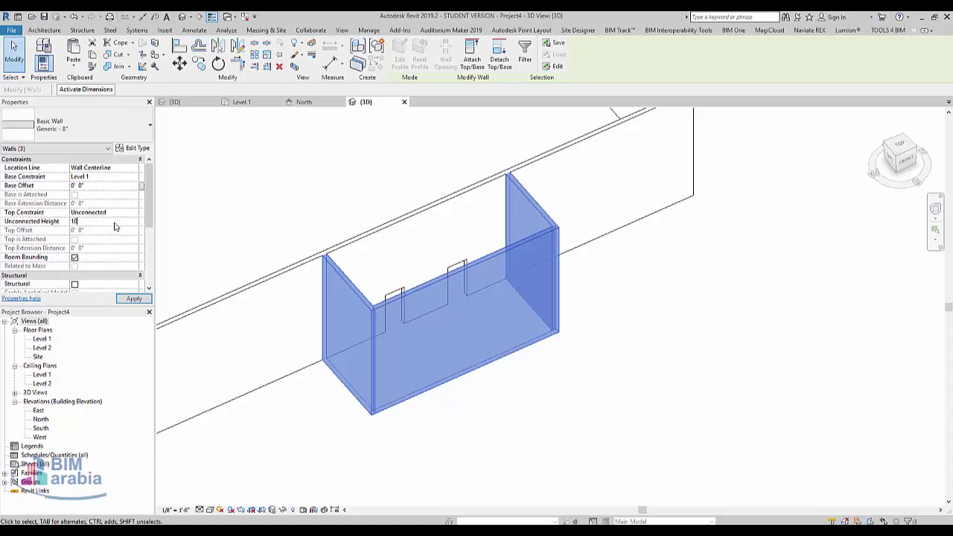
{"action": "key", "text": "Return"}
{"action": "mouse_move", "coordinate": [625, 378]}
{"action": "middle_mouse_down", "text": "shift"}
{"action": "mouse_move", "coordinate": [514, 311]}
{"action": "mouse_move", "coordinate": [508, 255]}
{"action": "middle_mouse_up", "text": "shift"}
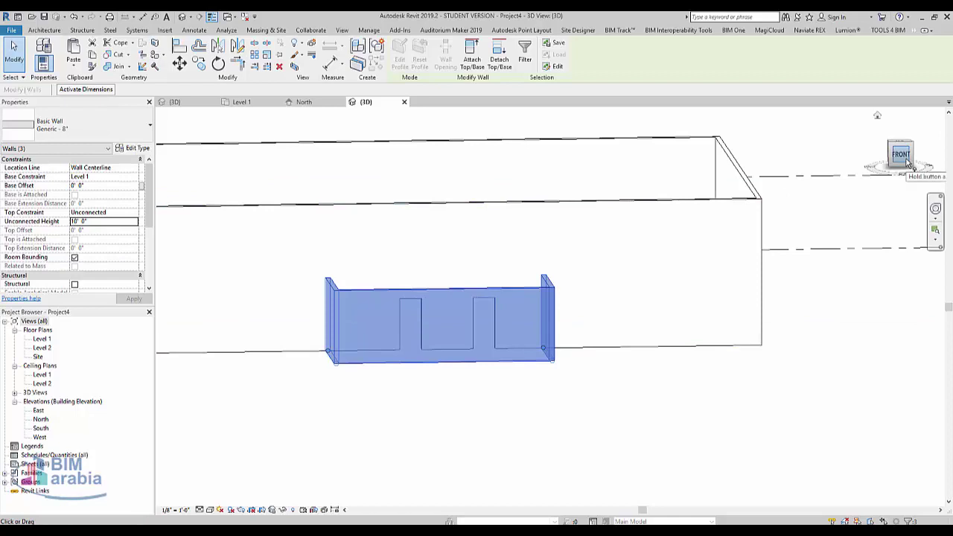
{"action": "left_click", "coordinate": [103, 222]}
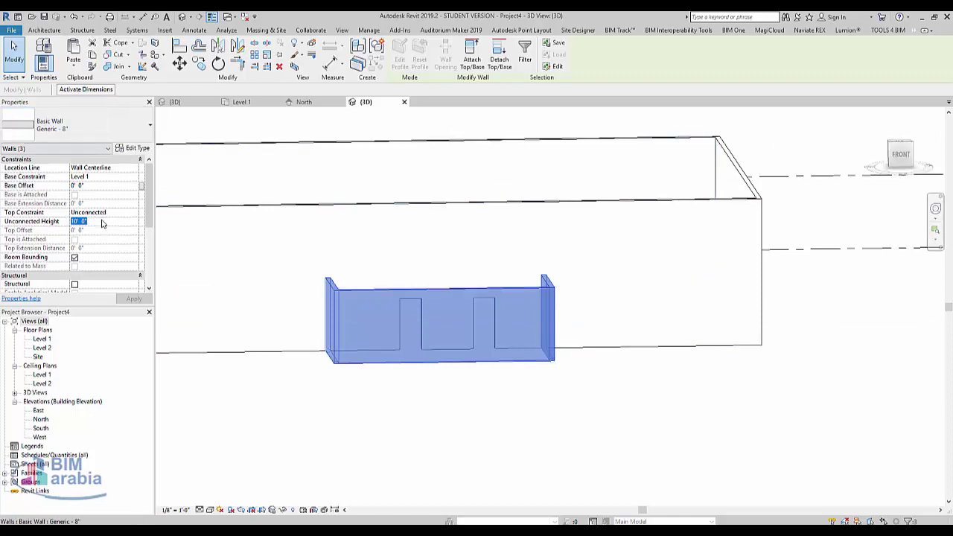
{"action": "key", "text": "Return"}
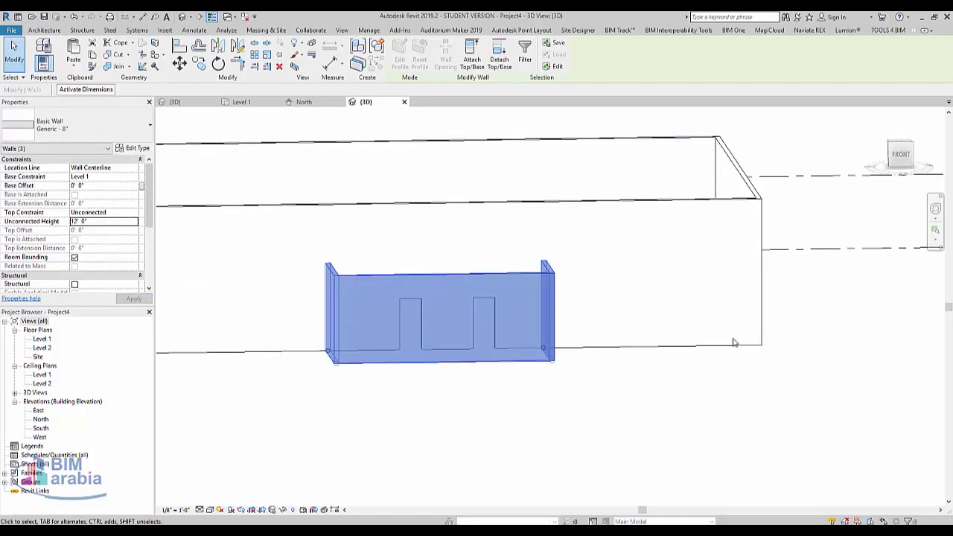
{"action": "left_click", "coordinate": [901, 156]}
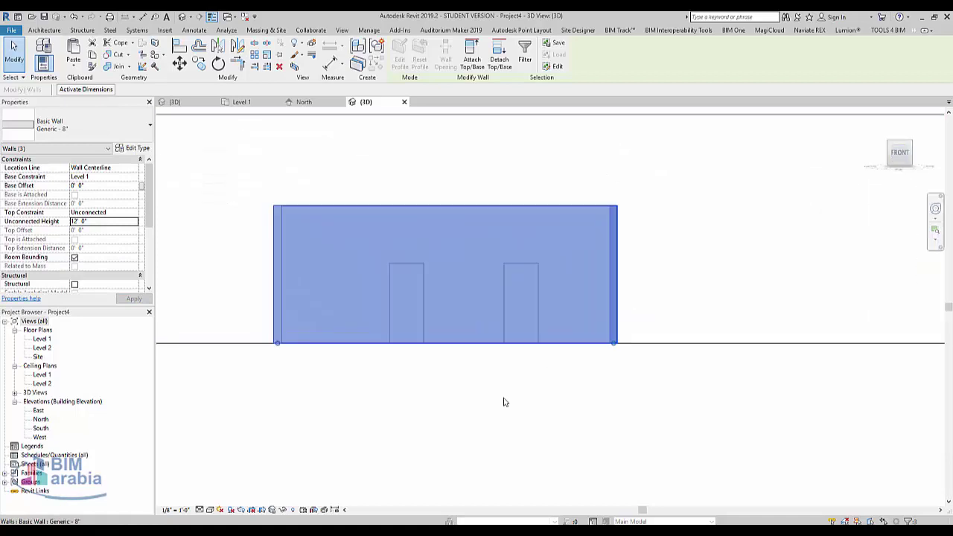
{"action": "left_click", "coordinate": [427, 436]}
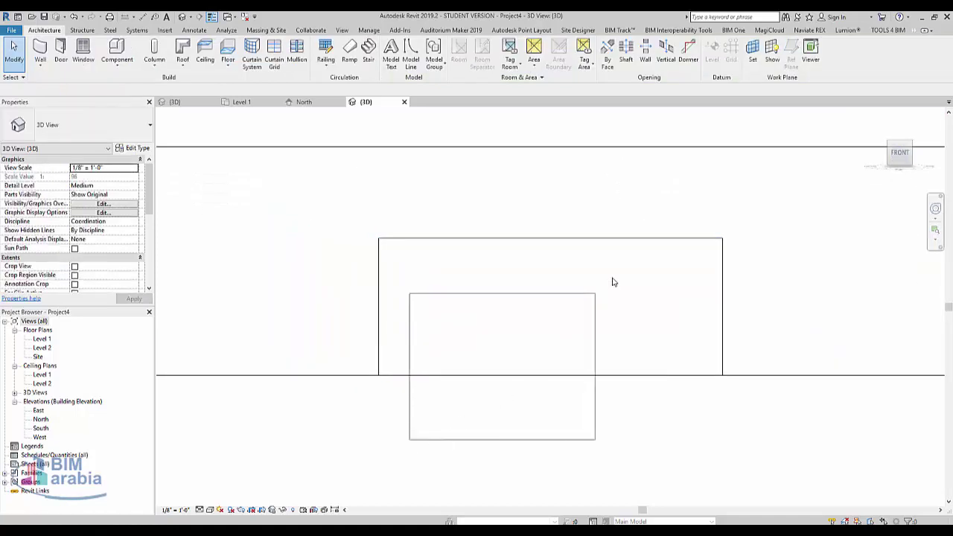
- Nudge both openings in the back wall's profile slightly left
{"action": "left_click_drag", "start_coordinate": [408, 439], "coordinate": [692, 214]}
{"action": "left_click", "coordinate": [610, 163]}
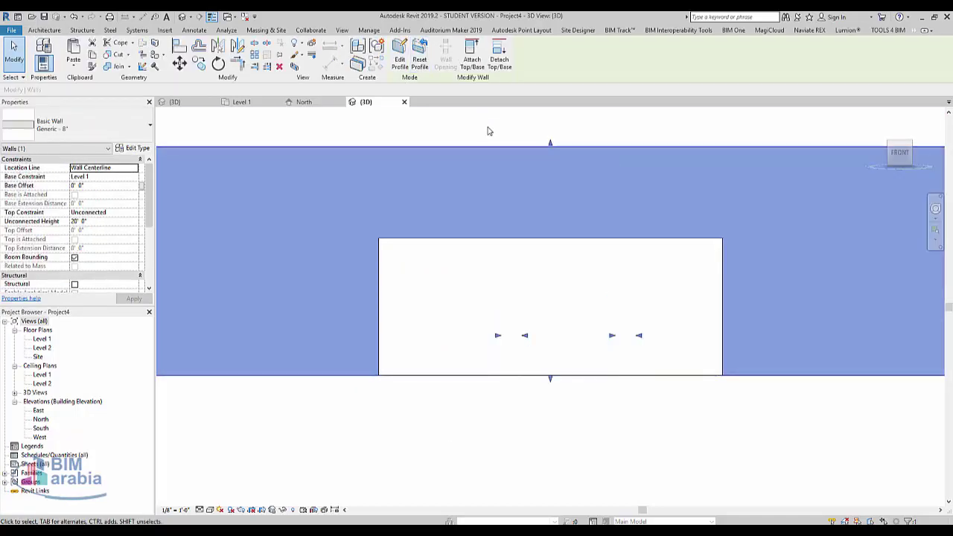
{"action": "left_click", "coordinate": [407, 51]}
{"action": "left_click_drag", "start_coordinate": [450, 432], "coordinate": [655, 275]}
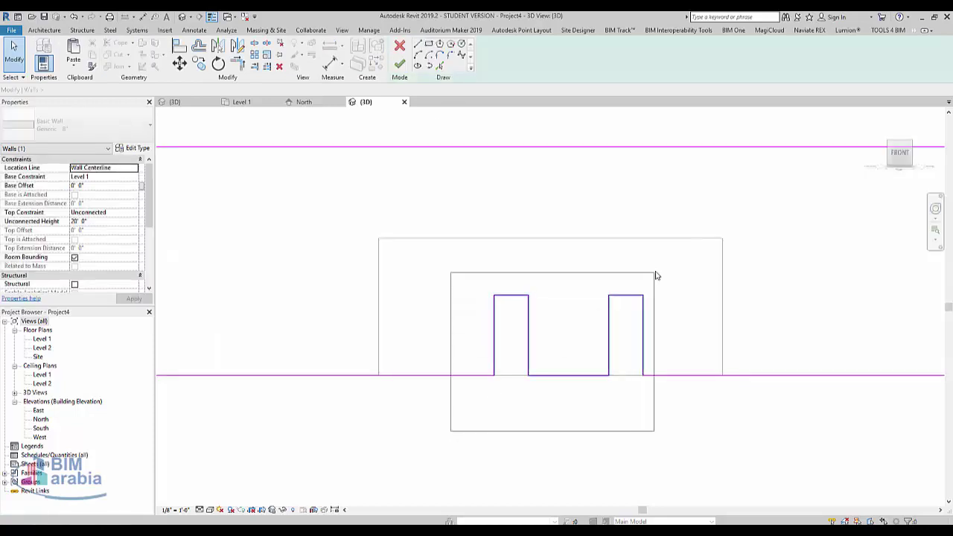
{"action": "key", "text": "Left"}
{"action": "key", "text": "Left"}
{"action": "key", "text": "Left"}
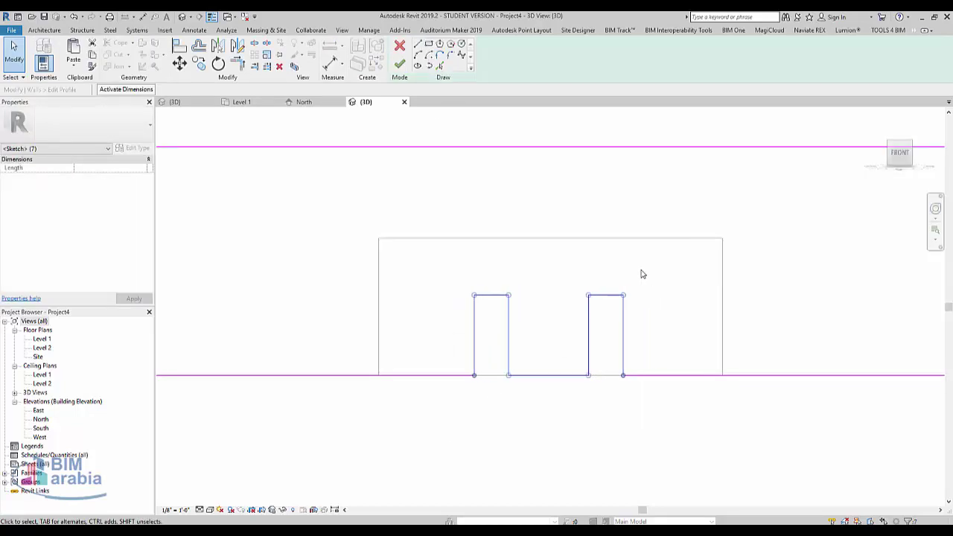
{"action": "left_click", "coordinate": [400, 64]}
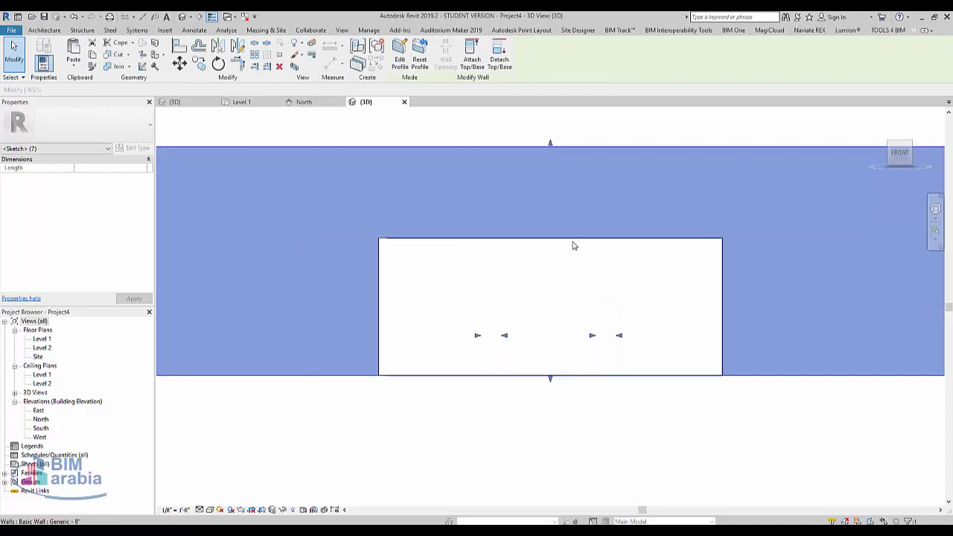
{"action": "key", "text": "Escape"}
- Open the 12' front bay wall's profile for editing using picked edges
{"action": "left_click", "coordinate": [555, 379]}
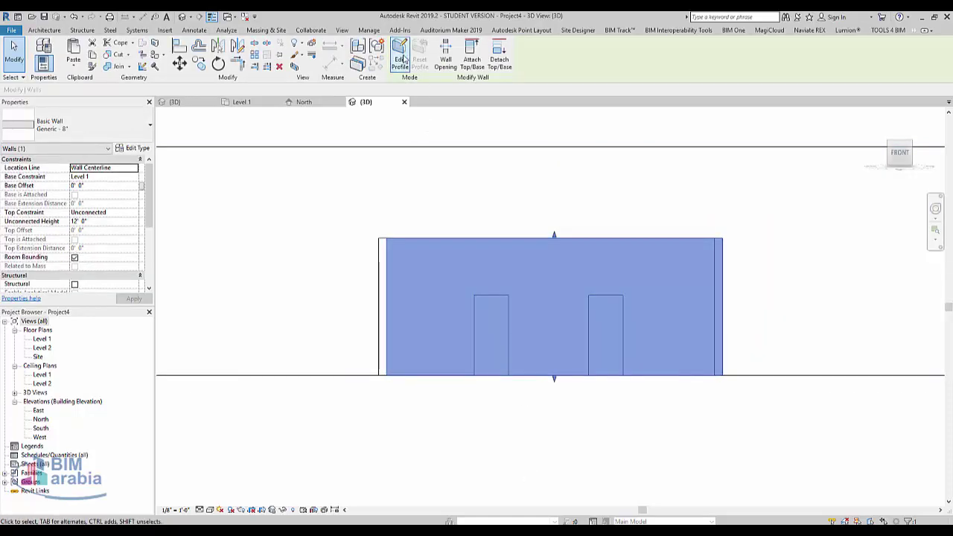
{"action": "left_click", "coordinate": [399, 56]}
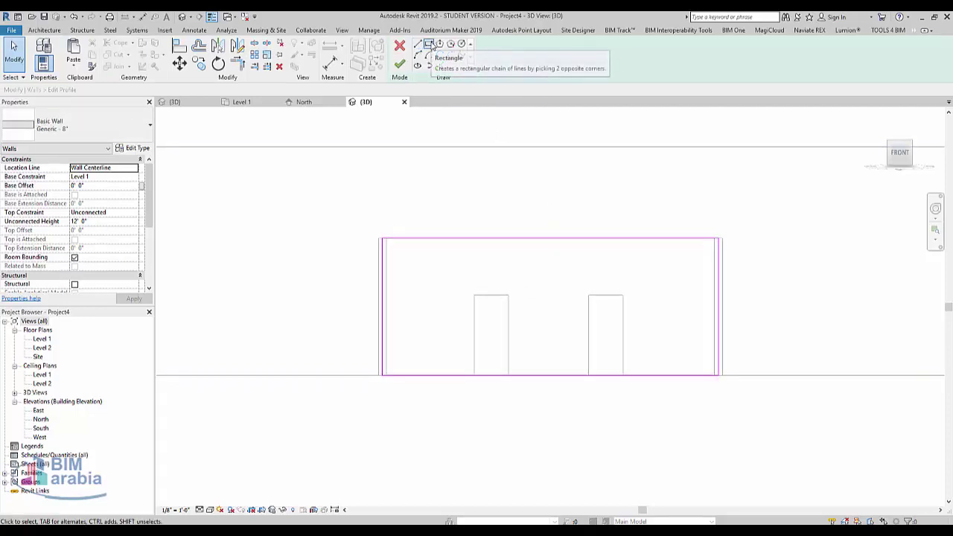
{"action": "left_click", "coordinate": [417, 55]}
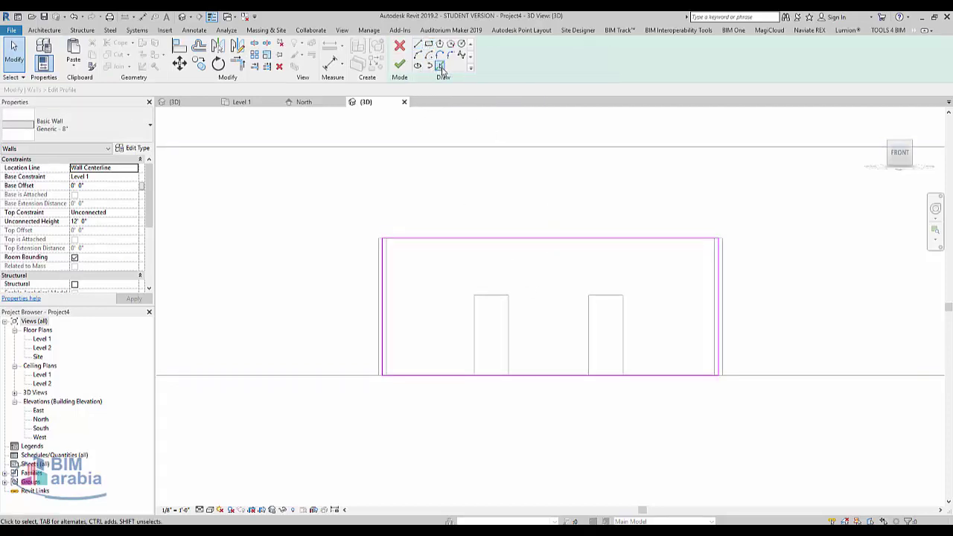
{"action": "left_click", "coordinate": [440, 66]}
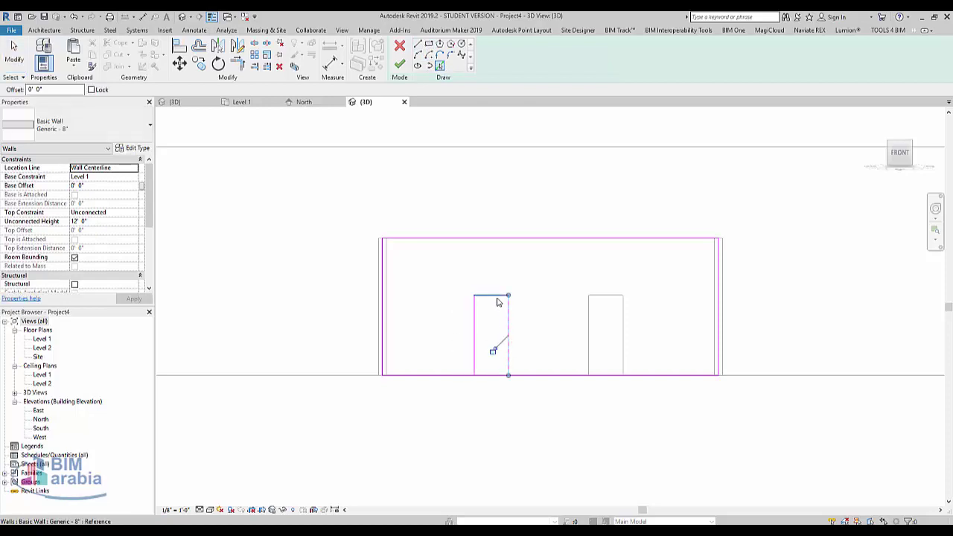
{"action": "scroll", "coordinate": [601, 285], "scroll_direction": "up", "scroll_amount": 2}
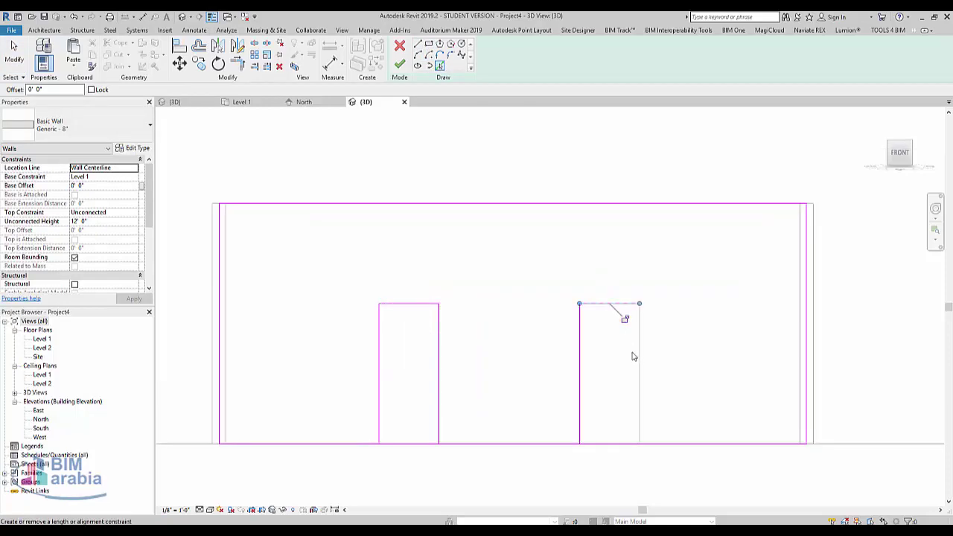
- Draw a short vertical centre line above each of the two openings
{"action": "left_click", "coordinate": [417, 45]}
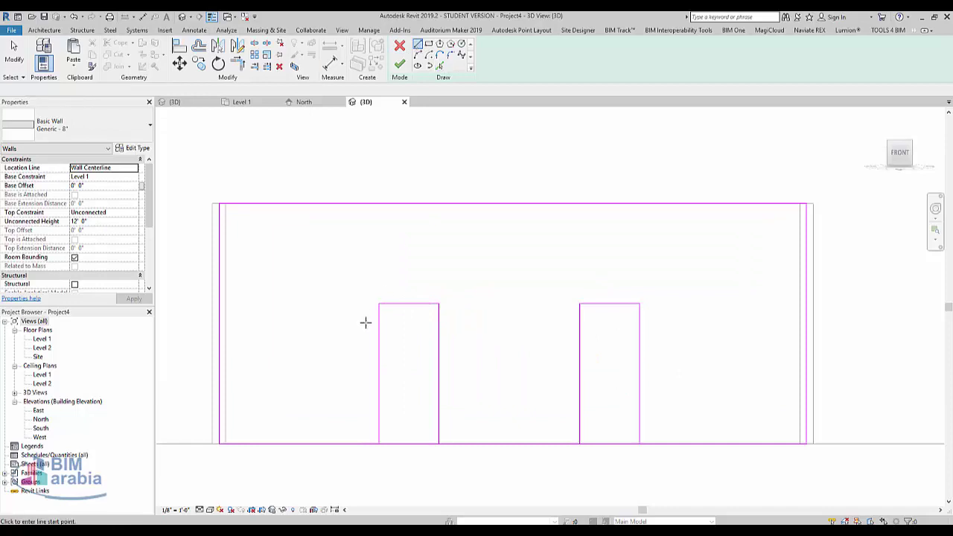
{"action": "left_click", "coordinate": [408, 303]}
{"action": "left_click", "coordinate": [409, 273]}
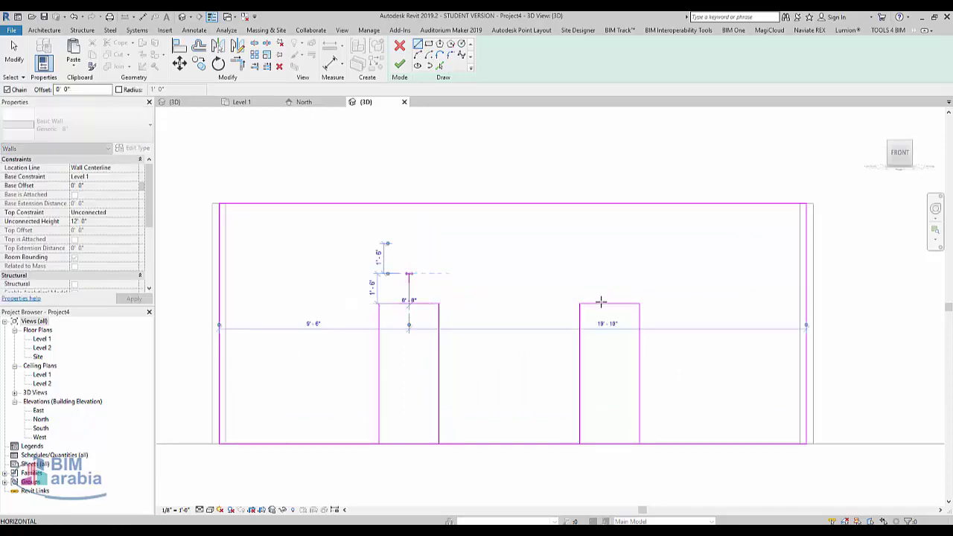
{"action": "key", "text": "Escape"}
{"action": "left_click", "coordinate": [609, 303]}
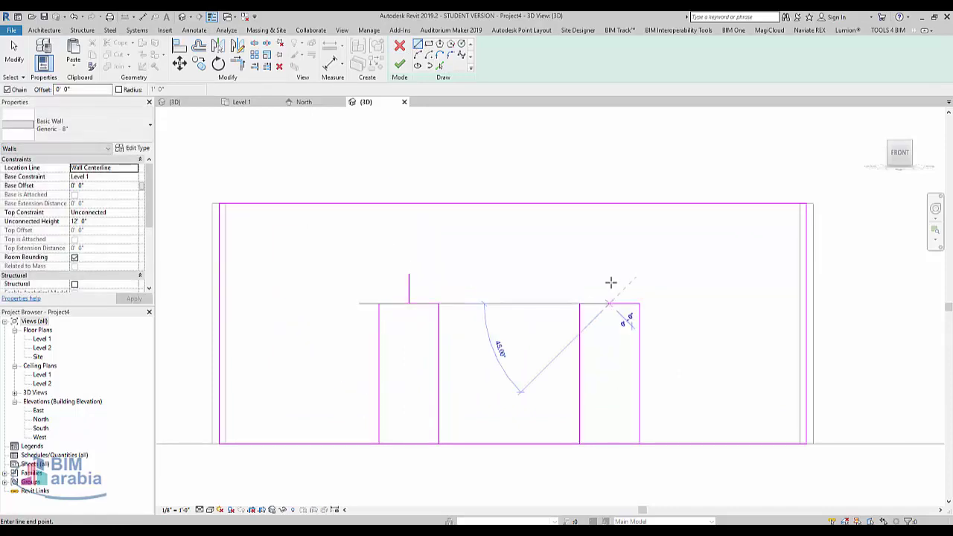
{"action": "left_click", "coordinate": [609, 273]}
{"action": "key", "text": "Escape"}
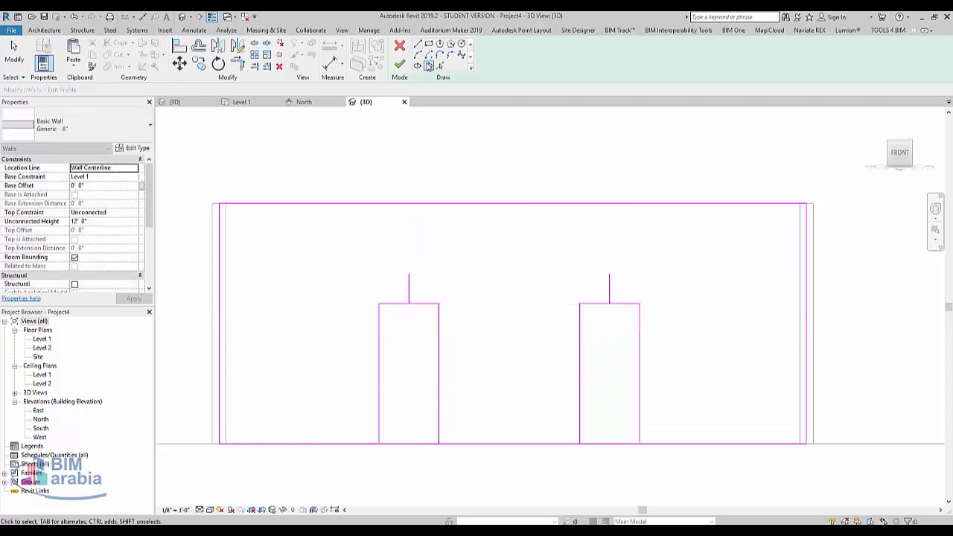
- Form a pointed arch over the left opening with a centre-ends arc mirrored about its centre line
{"action": "left_click", "coordinate": [417, 55]}
{"action": "left_click", "coordinate": [408, 303]}
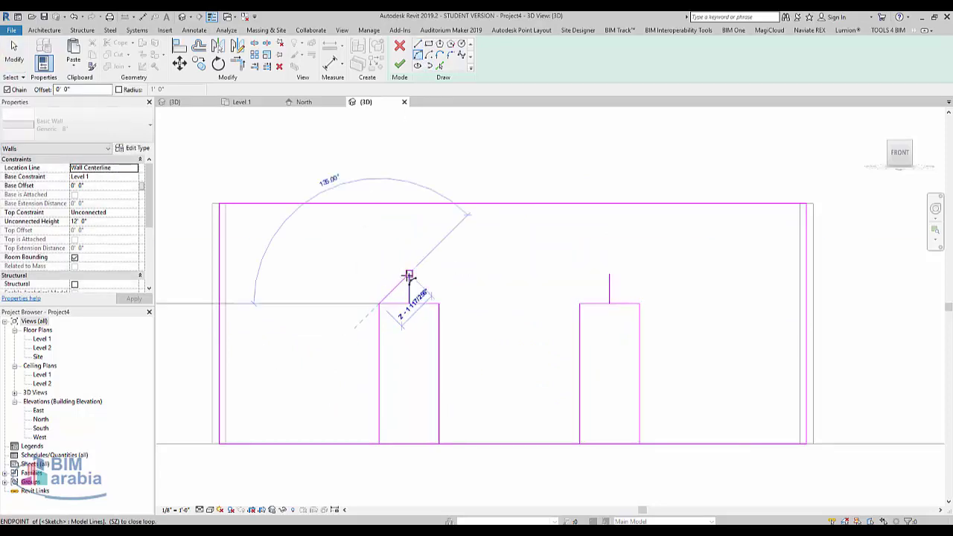
{"action": "left_click", "coordinate": [379, 303]}
{"action": "scroll", "coordinate": [400, 283], "scroll_direction": "up", "scroll_amount": 2}
{"action": "left_click", "coordinate": [400, 287]}
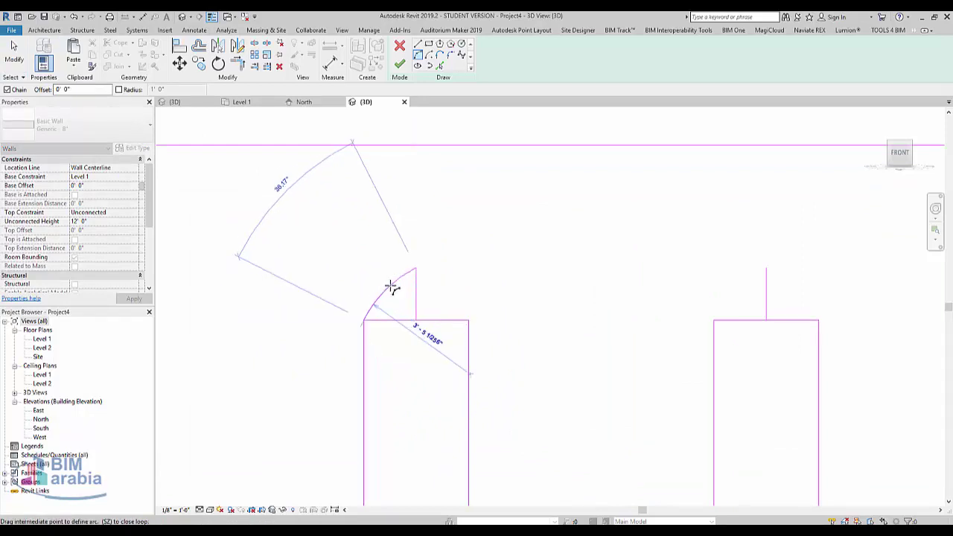
{"action": "key", "text": "Escape"}
{"action": "key", "text": "Escape"}
{"action": "left_click", "coordinate": [394, 290]}
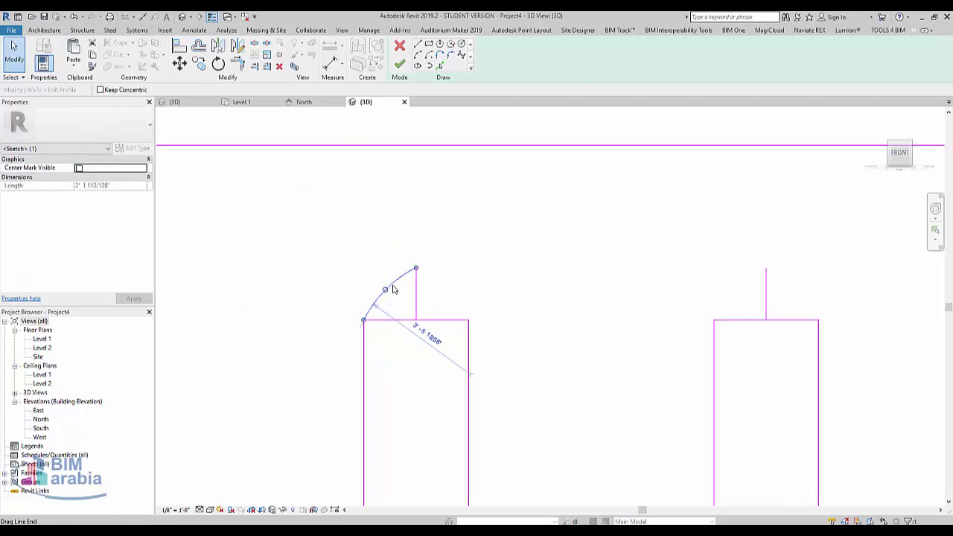
{"action": "left_click", "coordinate": [235, 47]}
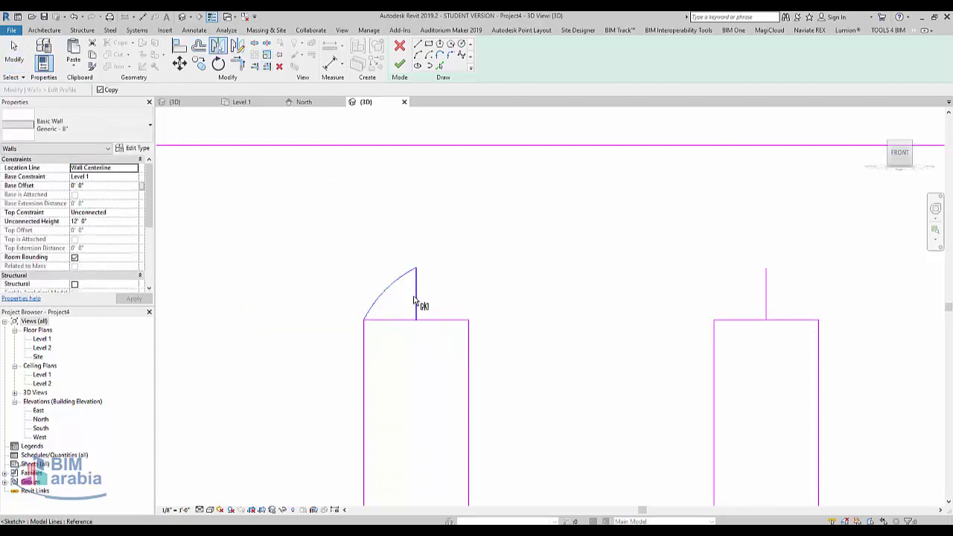
{"action": "left_click", "coordinate": [416, 300]}
{"action": "left_click", "coordinate": [435, 287]}
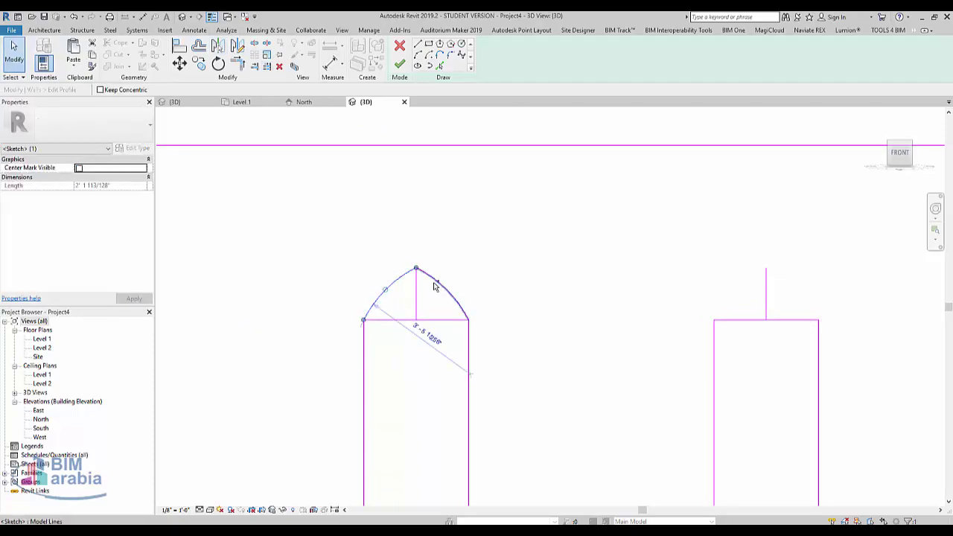
{"action": "key", "text": "Escape"}
- Copy the pointed arch from the left opening onto the right opening
{"action": "key", "text": "c"}
{"action": "key", "text": "o"}
{"action": "left_click", "coordinate": [415, 320]}
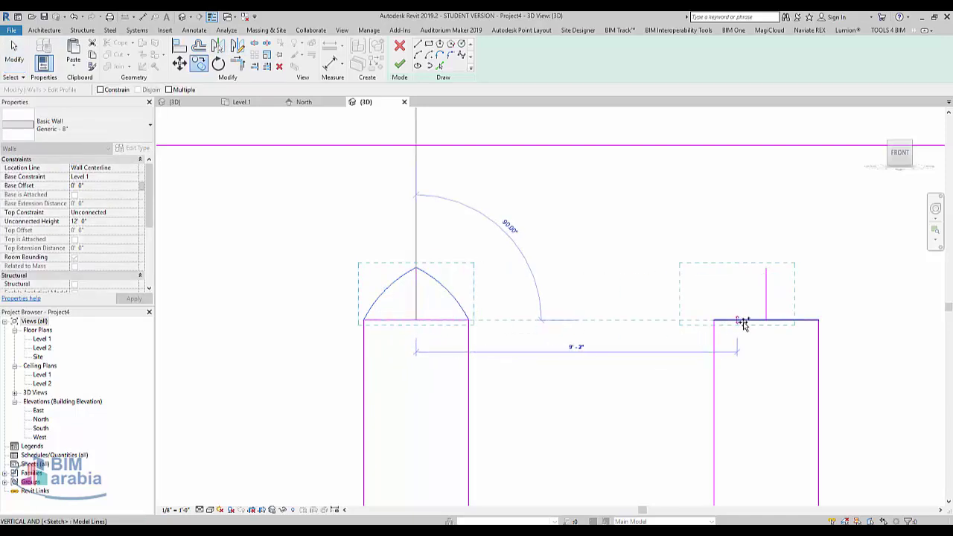
{"action": "left_click", "coordinate": [766, 320]}
- Split the profile's bottom line beneath the left and right openings
{"action": "key", "text": "Escape"}
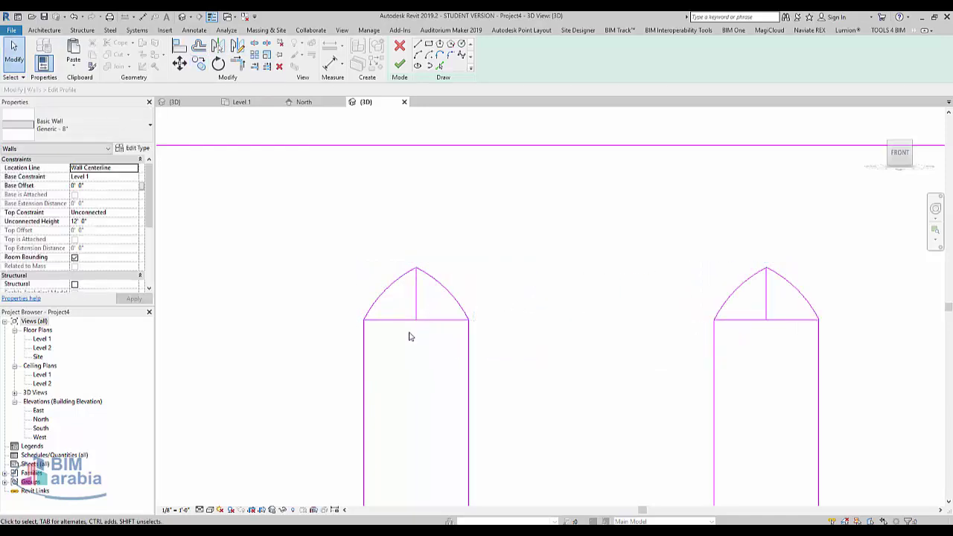
{"action": "left_click", "coordinate": [404, 320]}
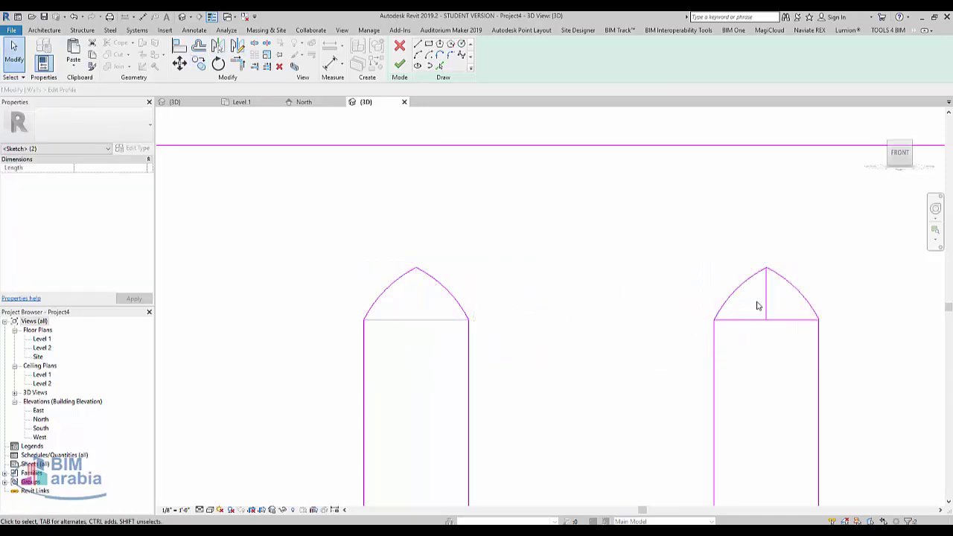
{"action": "key", "text": "Escape"}
{"action": "scroll", "coordinate": [462, 289], "scroll_direction": "down", "scroll_amount": 2}
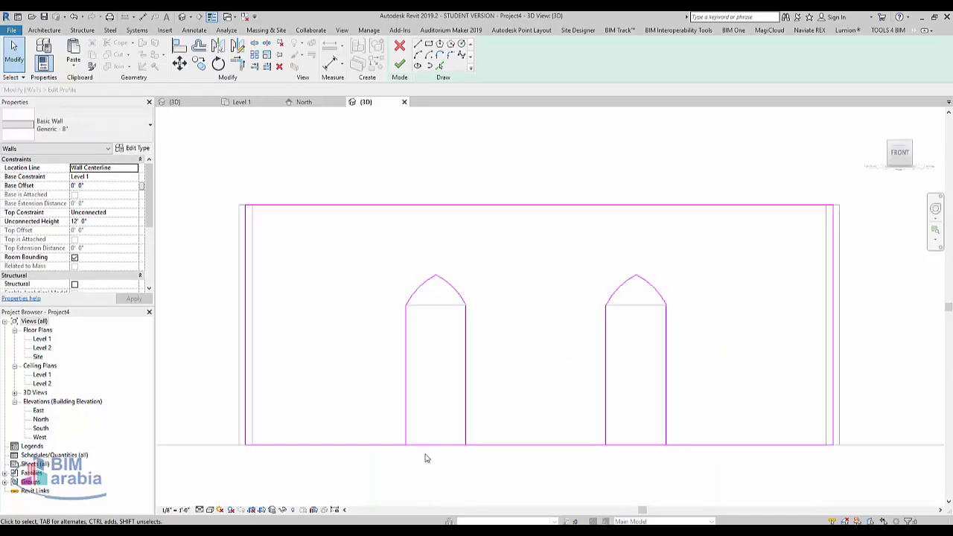
{"action": "left_click", "coordinate": [261, 44]}
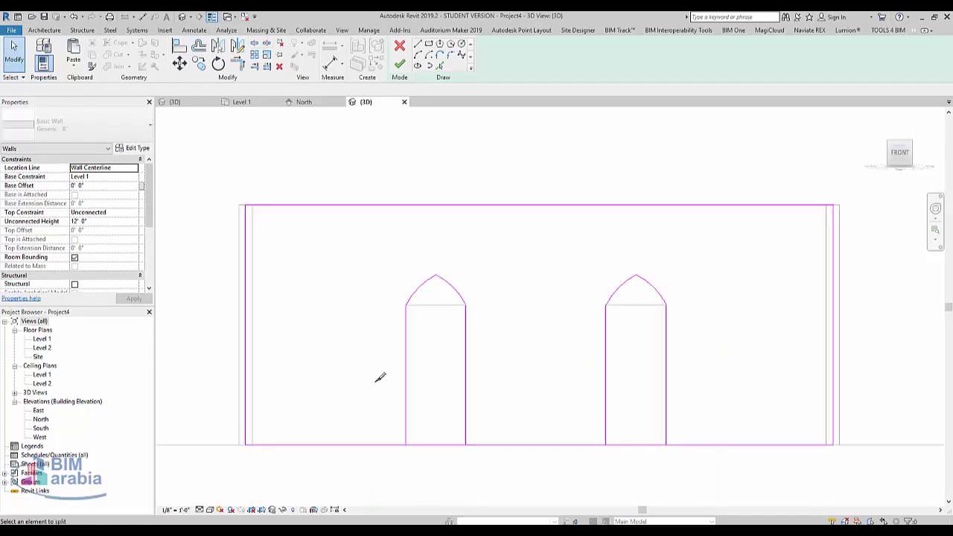
{"action": "left_click", "coordinate": [435, 445]}
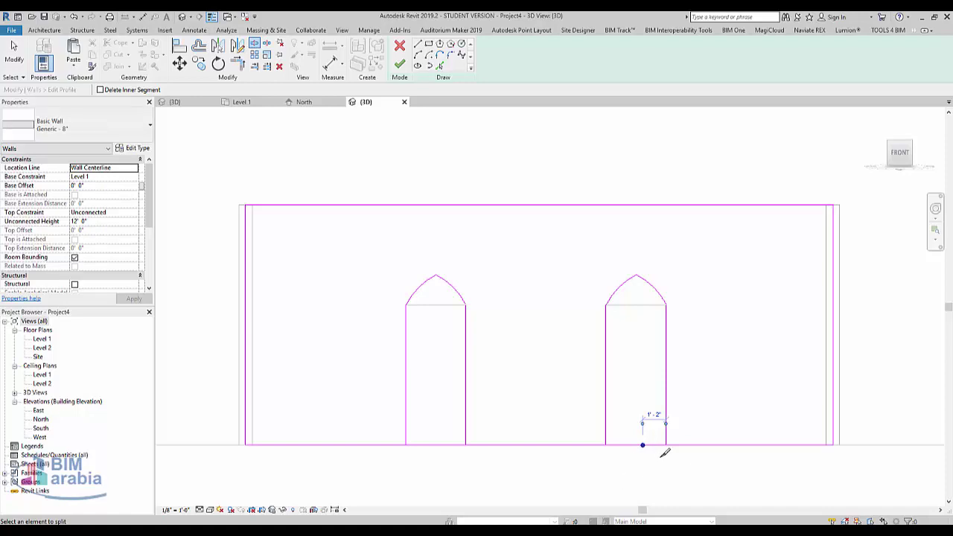
{"action": "left_click", "coordinate": [642, 444]}
- Trim the bottom line pieces to the opening jambs and finish the wall profile
{"action": "key", "text": "t"}
{"action": "key", "text": "r"}
{"action": "left_click", "coordinate": [666, 421]}
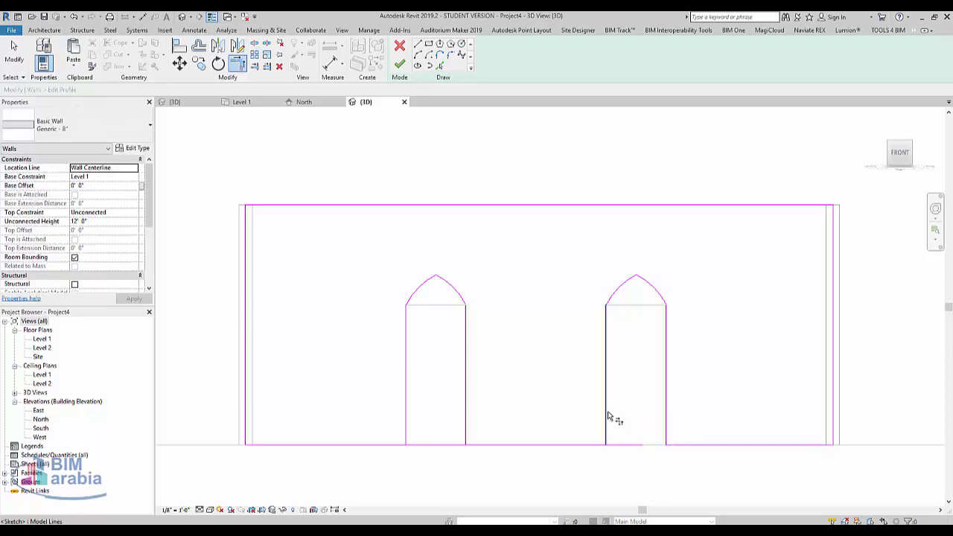
{"action": "left_click", "coordinate": [557, 445]}
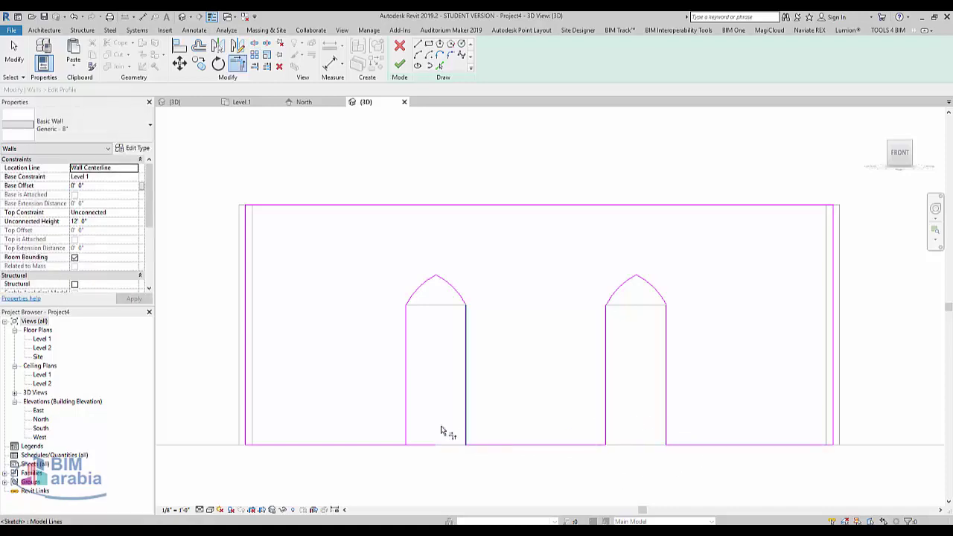
{"action": "left_click", "coordinate": [366, 445]}
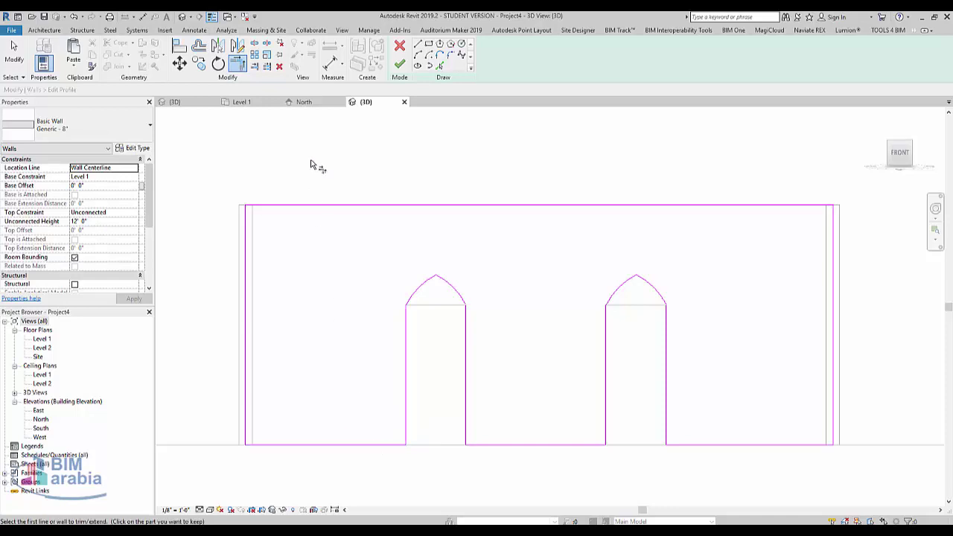
{"action": "left_click", "coordinate": [401, 66]}
{"action": "mouse_move", "coordinate": [581, 273]}
{"action": "middle_mouse_down", "text": "shift"}
{"action": "mouse_move", "coordinate": [672, 449]}
{"action": "mouse_move", "coordinate": [591, 419]}
{"action": "middle_mouse_up", "text": "shift"}
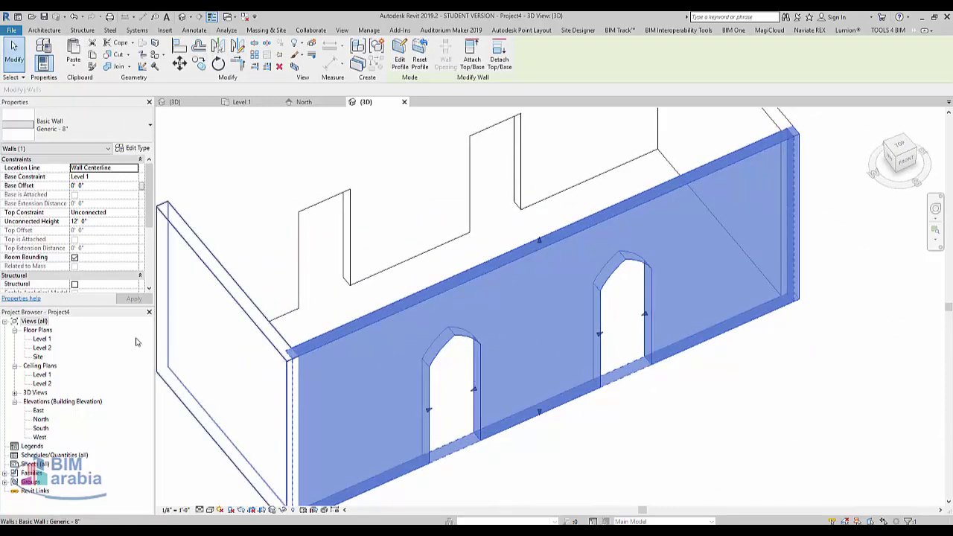
- In the Level 1 plan, start an architectural Rectangular Column sized 24" x 24"
{"action": "double_click", "coordinate": [42, 340]}
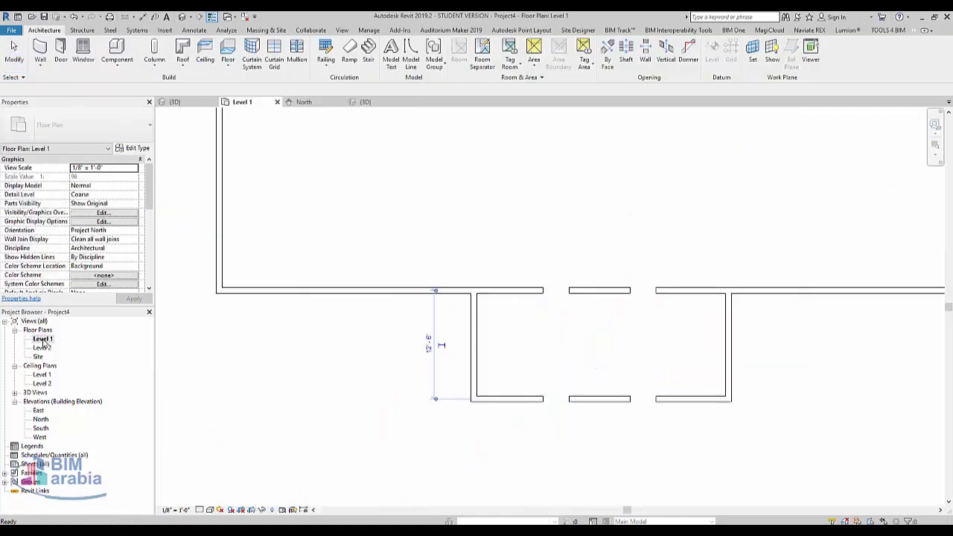
{"action": "left_click", "coordinate": [398, 414]}
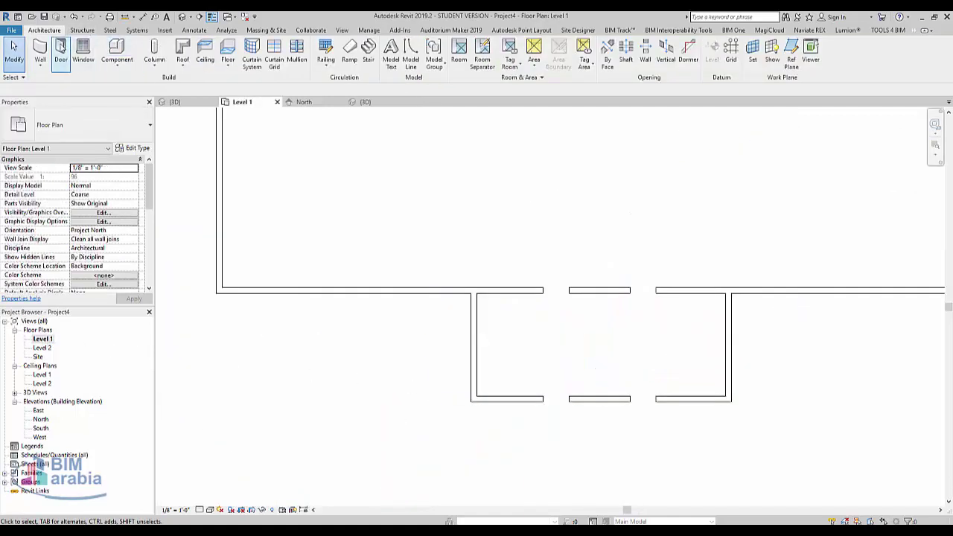
{"action": "left_click", "coordinate": [154, 64]}
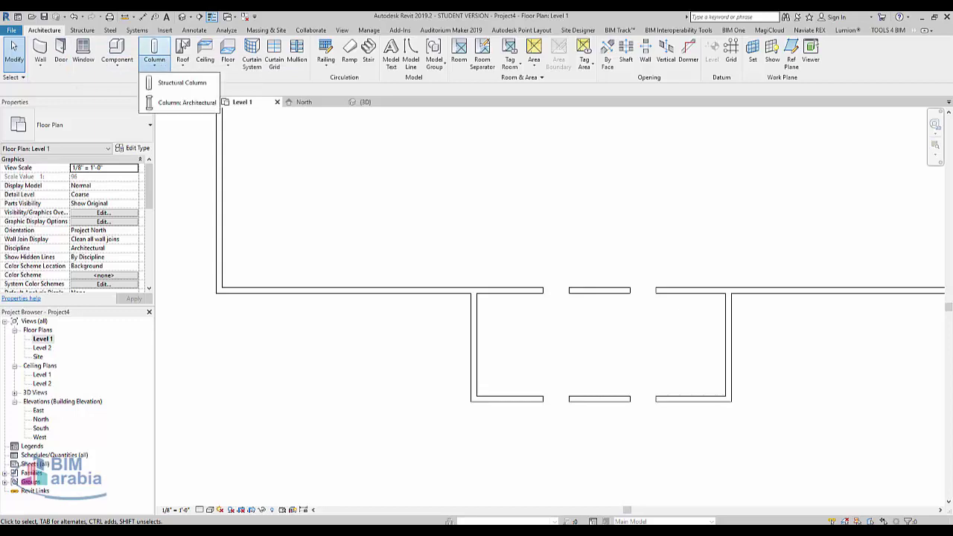
{"action": "left_click", "coordinate": [195, 102]}
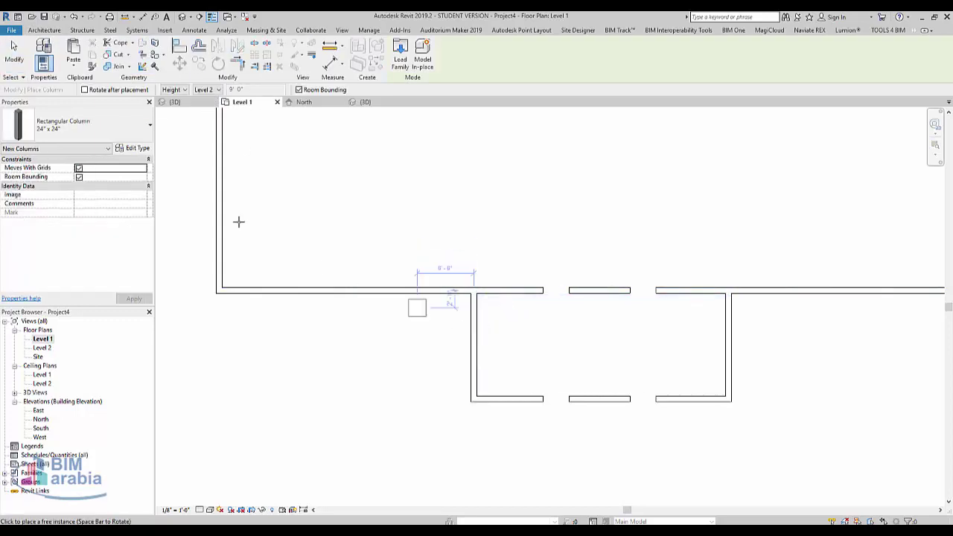
{"action": "left_click", "coordinate": [83, 130]}
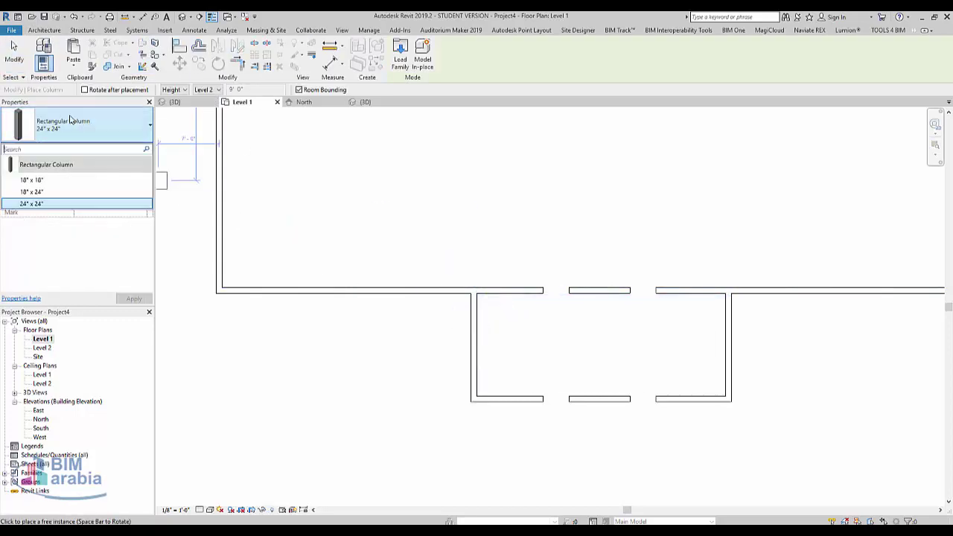
{"action": "left_click", "coordinate": [57, 204]}
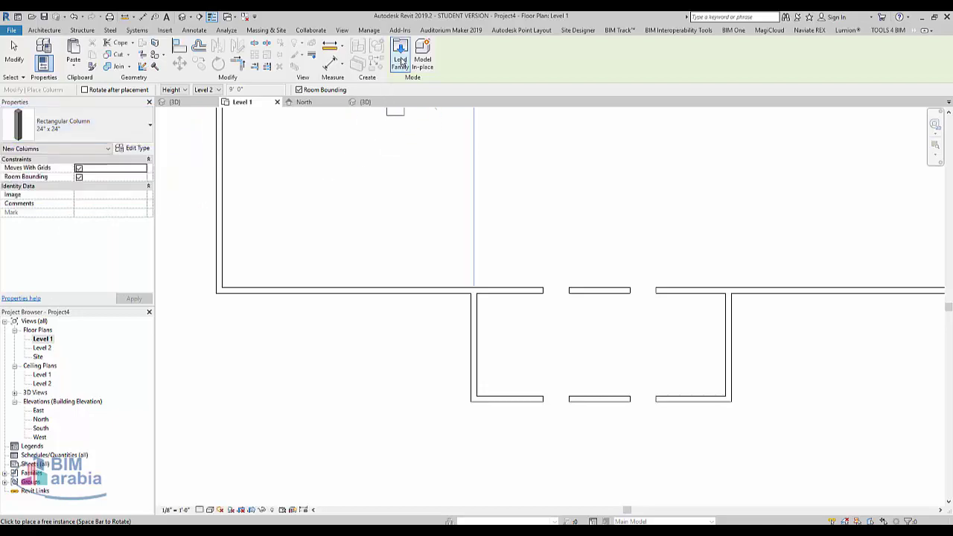
- Place the column on the bay's lower-left wall and return to the 3D view
{"action": "scroll", "coordinate": [521, 387], "scroll_direction": "up", "scroll_amount": 1}
{"action": "scroll", "coordinate": [510, 400], "scroll_direction": "up", "scroll_amount": 4}
{"action": "scroll", "coordinate": [459, 387], "scroll_direction": "up", "scroll_amount": 3}
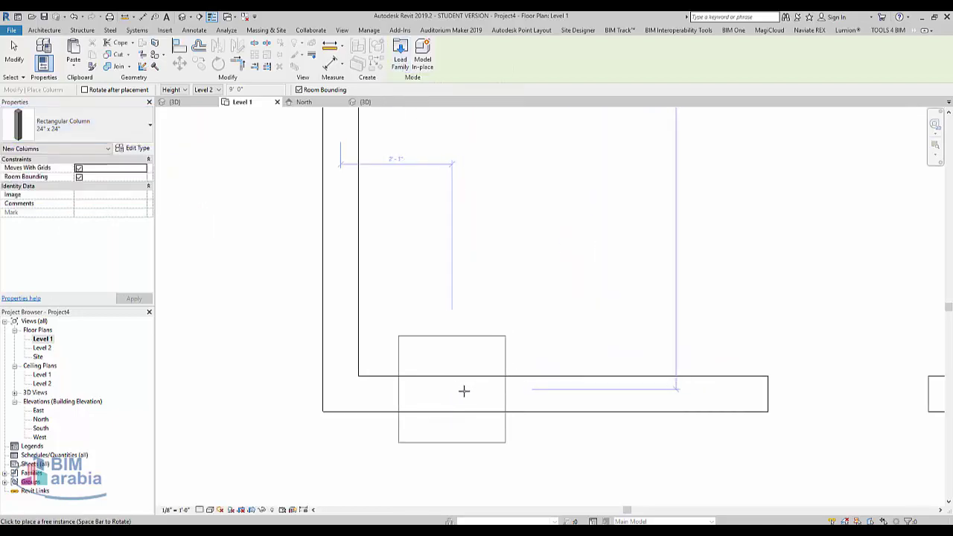
{"action": "left_click", "coordinate": [503, 392]}
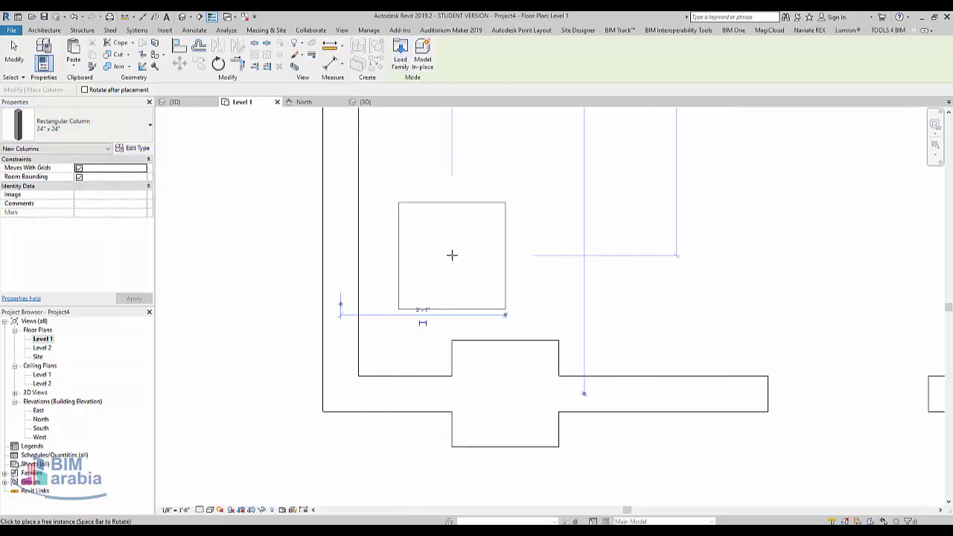
{"action": "key", "text": "Escape"}
{"action": "key", "text": "Escape"}
{"action": "mouse_move", "coordinate": [546, 449]}
{"action": "middle_mouse_down"}
{"action": "mouse_move", "coordinate": [565, 378]}
{"action": "mouse_move", "coordinate": [491, 345]}
{"action": "middle_mouse_up"}
{"action": "left_click", "coordinate": [182, 17]}
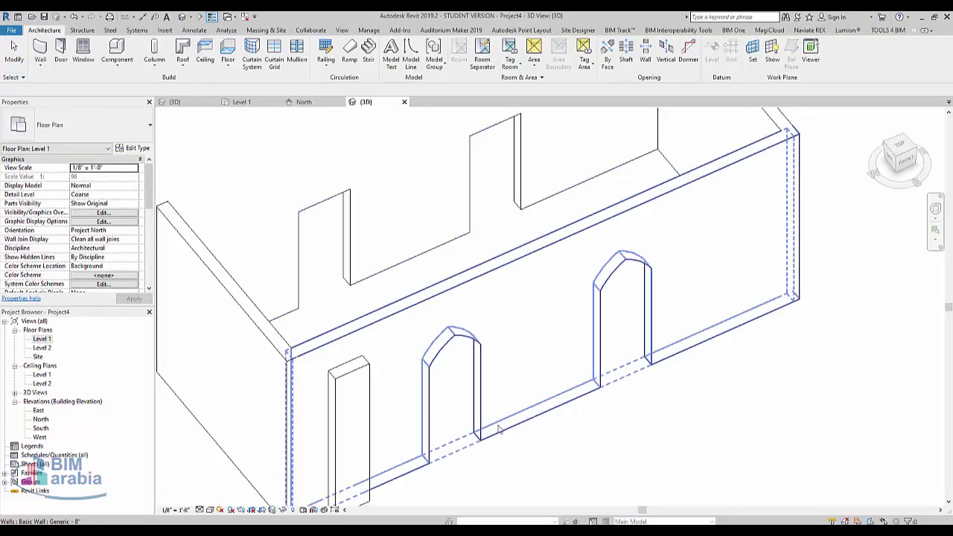
{"action": "scroll", "coordinate": [514, 282], "scroll_direction": "up", "scroll_amount": 3}
{"action": "left_click", "coordinate": [388, 250]}
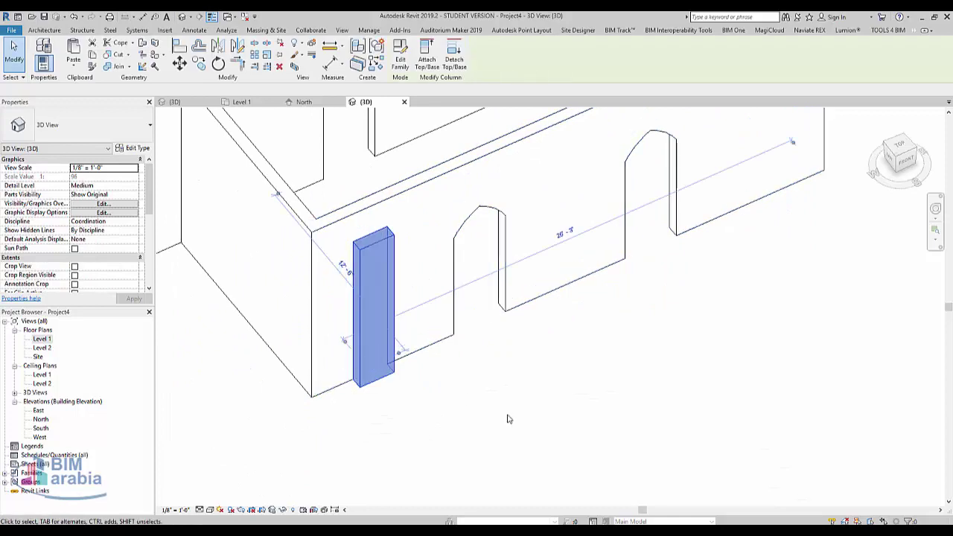
{"action": "mouse_move", "coordinate": [506, 419]}
{"action": "middle_mouse_down", "text": "shift"}
{"action": "mouse_move", "coordinate": [442, 380]}
{"action": "mouse_move", "coordinate": [428, 386]}
{"action": "middle_mouse_up", "text": "shift"}
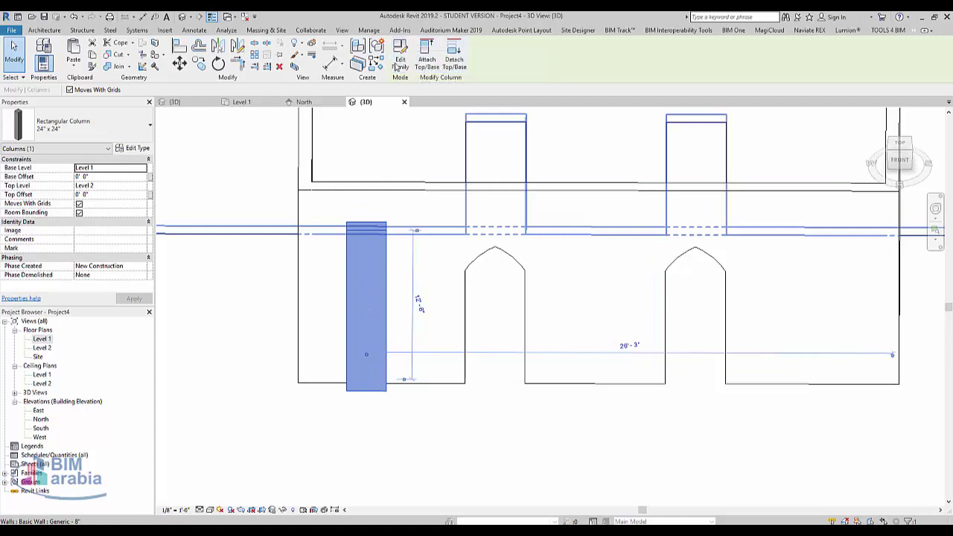
{"action": "left_click", "coordinate": [46, 31]}
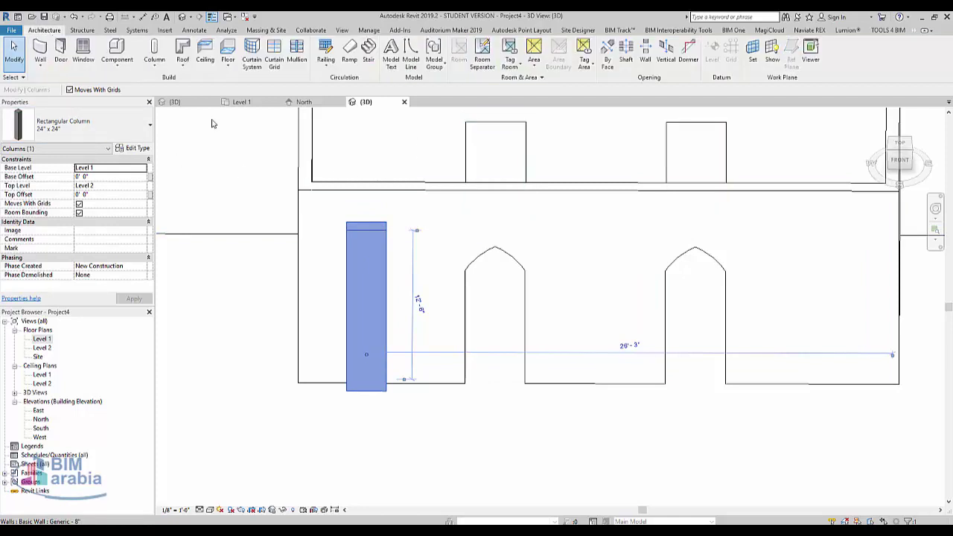
{"action": "left_click", "coordinate": [117, 67]}
- Create a Model In-Place family in the Columns category named Columns 1
{"action": "left_click", "coordinate": [130, 100]}
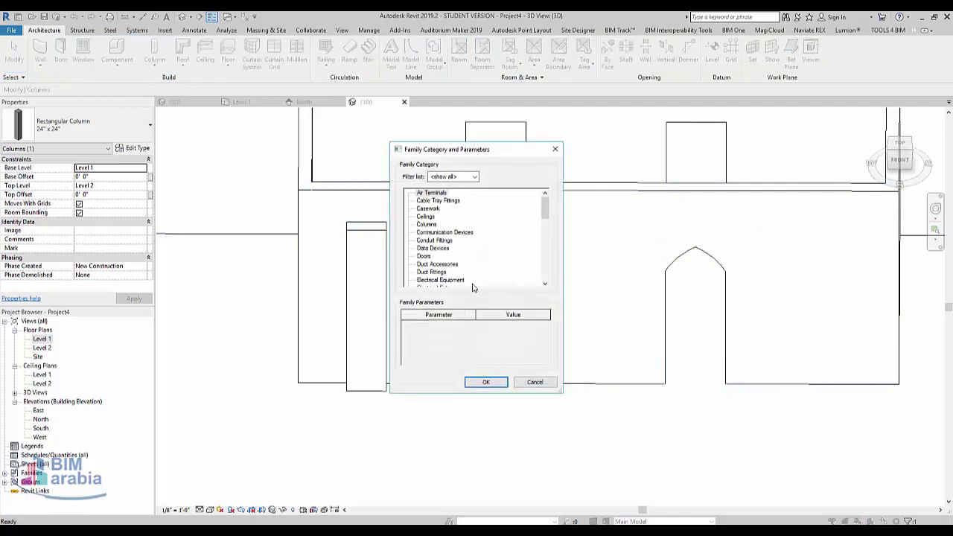
{"action": "scroll", "coordinate": [474, 275], "scroll_direction": "down", "scroll_amount": 5}
{"action": "scroll", "coordinate": [475, 268], "scroll_direction": "down", "scroll_amount": 3}
{"action": "scroll", "coordinate": [474, 269], "scroll_direction": "down", "scroll_amount": 3}
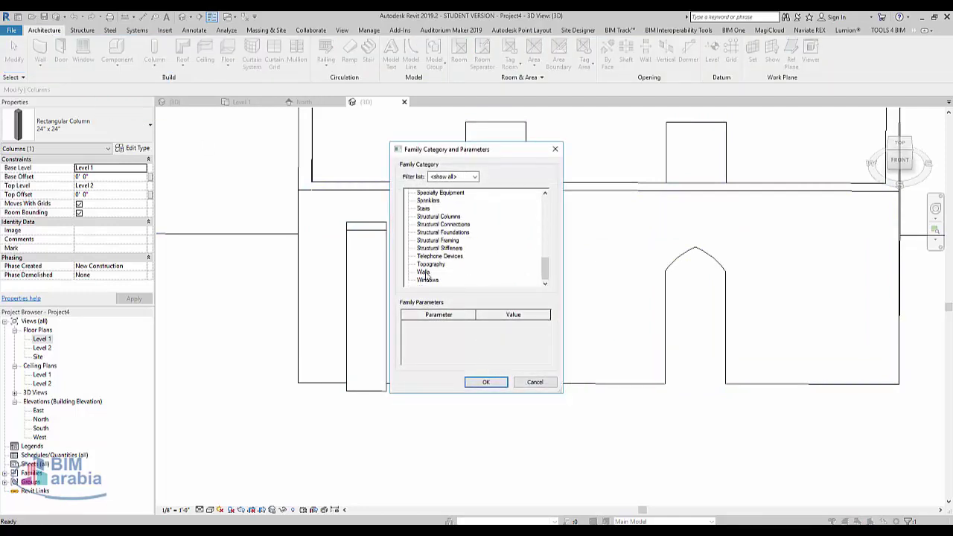
{"action": "key", "text": "c"}
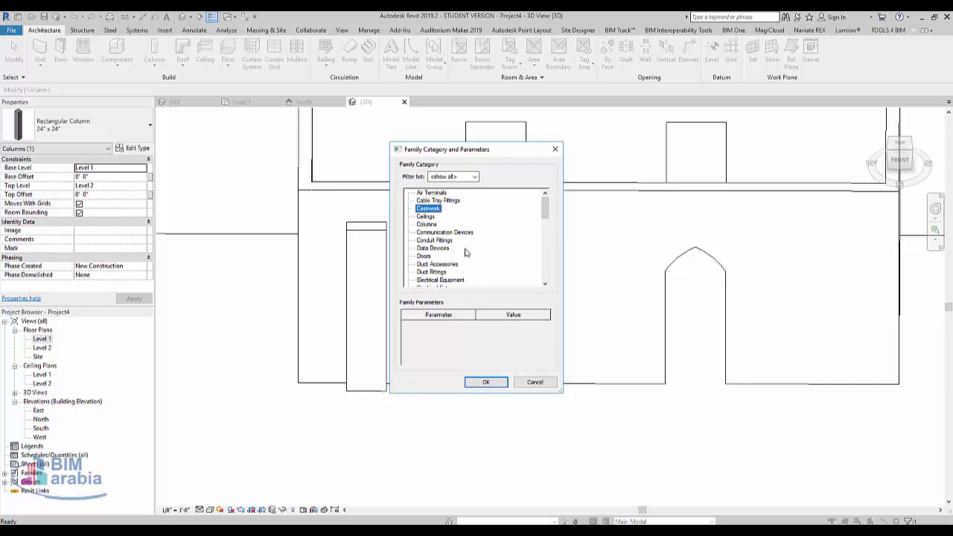
{"action": "left_click", "coordinate": [485, 382]}
{"action": "left_click", "coordinate": [491, 295]}
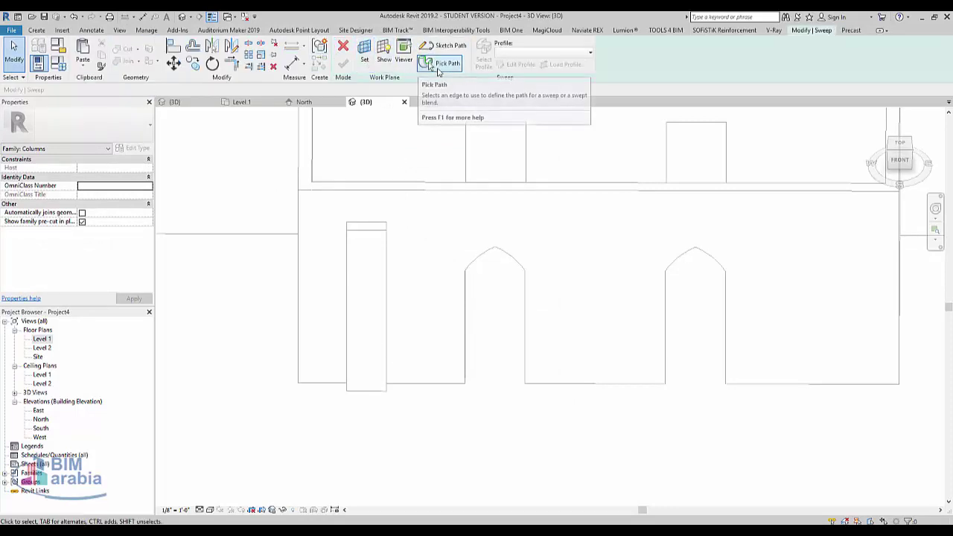
- Sketch a rectangular sweep path snapped to the column base corners and finish the path sketch
{"action": "left_click", "coordinate": [436, 69]}
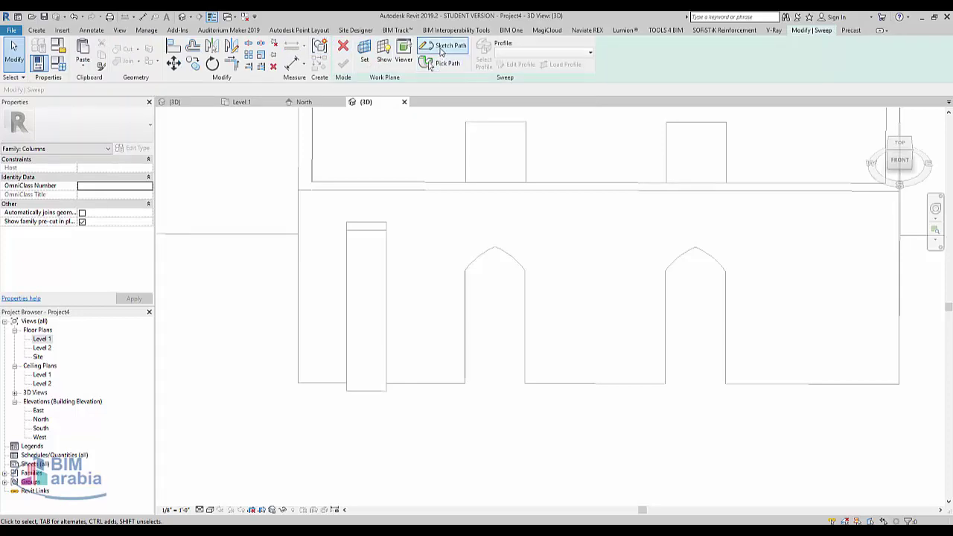
{"action": "left_click", "coordinate": [442, 51]}
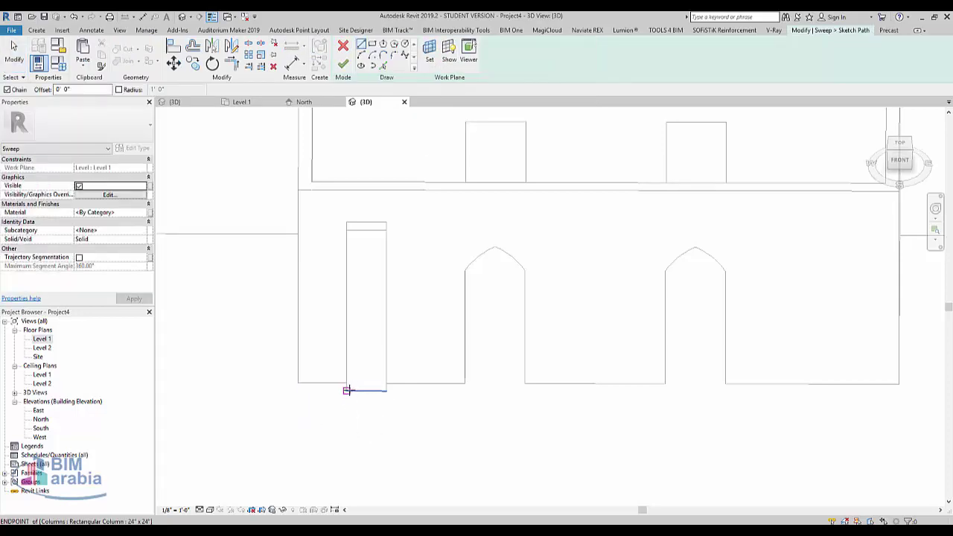
{"action": "left_click", "coordinate": [384, 389]}
{"action": "scroll", "coordinate": [402, 385], "scroll_direction": "up", "scroll_amount": 3}
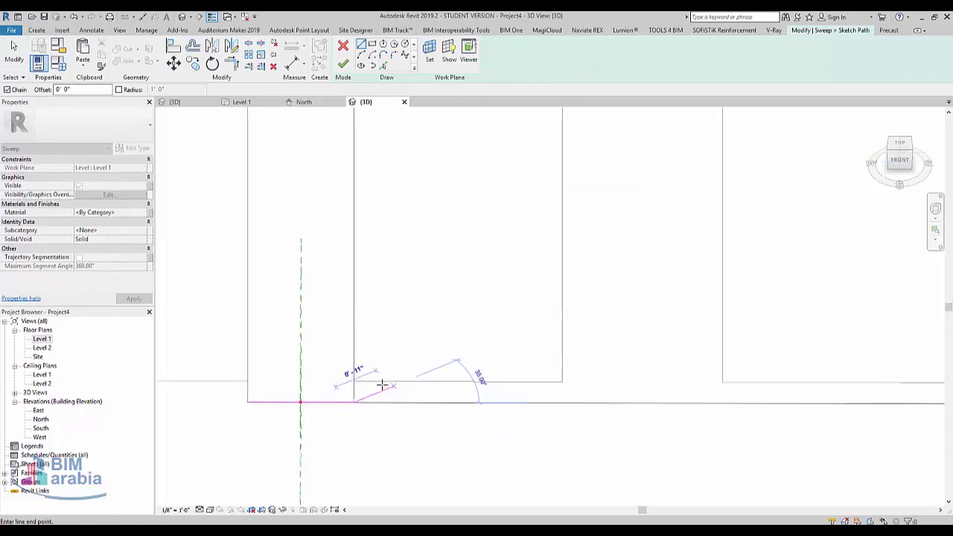
{"action": "mouse_move", "coordinate": [371, 406]}
{"action": "middle_mouse_down", "text": "shift"}
{"action": "mouse_move", "coordinate": [437, 209]}
{"action": "mouse_move", "coordinate": [412, 308]}
{"action": "middle_mouse_up", "text": "shift"}
{"action": "scroll", "coordinate": [402, 193], "scroll_direction": "up", "scroll_amount": 3}
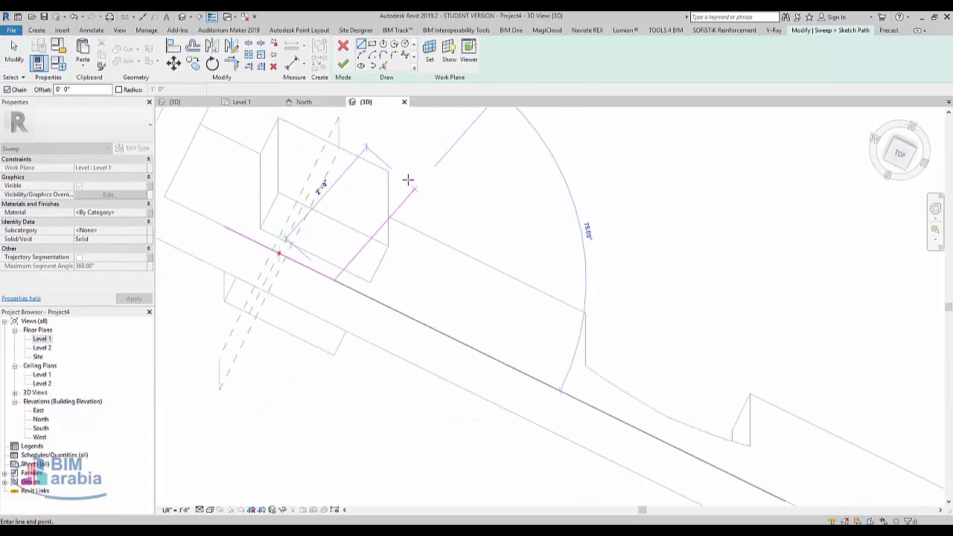
{"action": "left_click", "coordinate": [388, 174]}
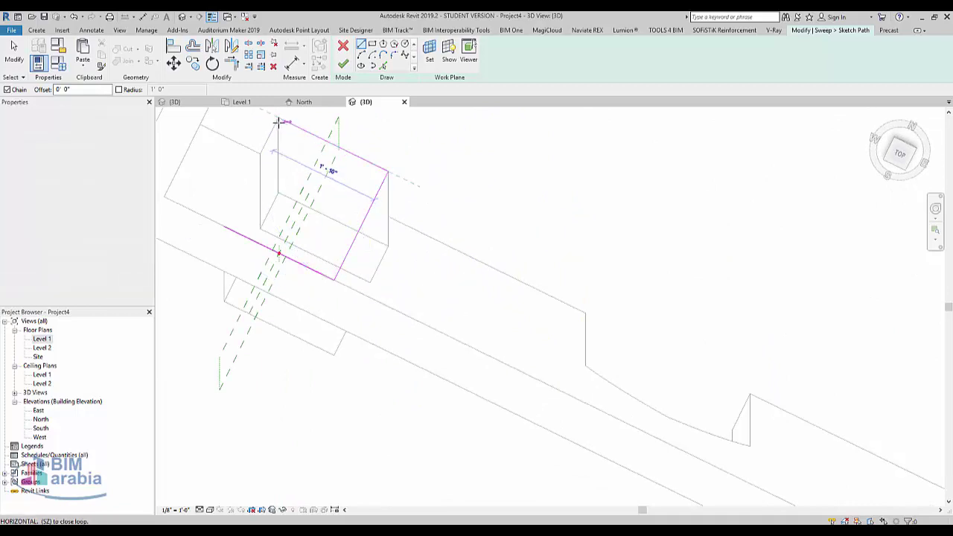
{"action": "middle_click_drag", "start_coordinate": [276, 121], "coordinate": [283, 411], "text": "shift"}
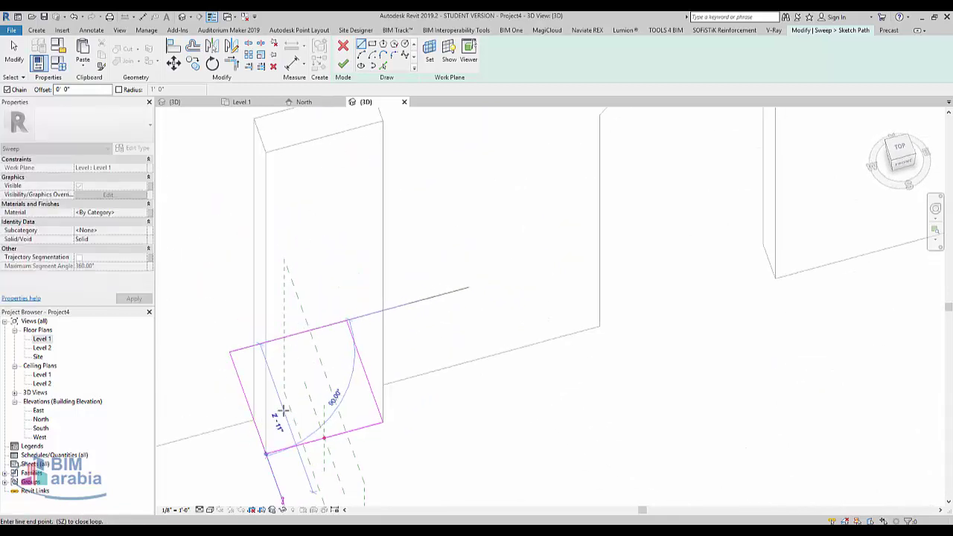
{"action": "left_click", "coordinate": [265, 452]}
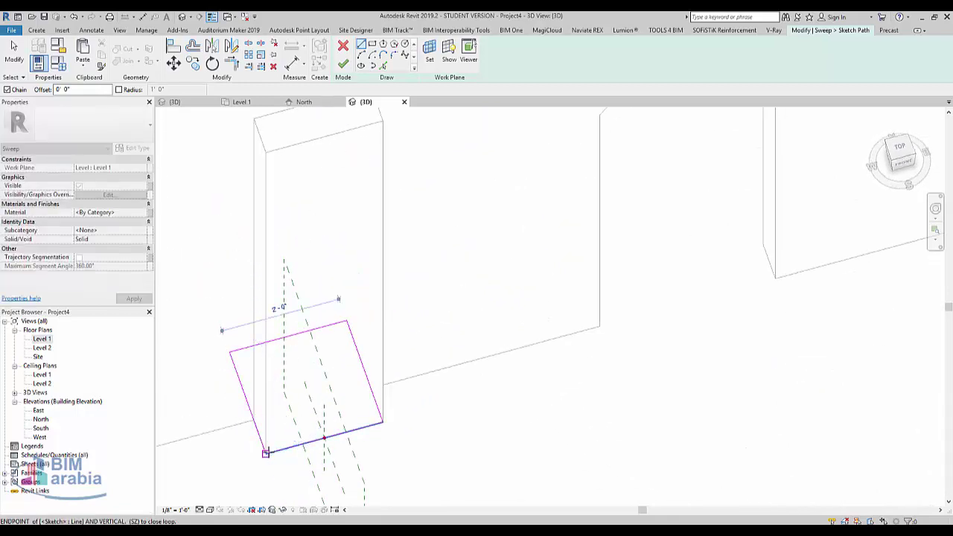
{"action": "scroll", "coordinate": [390, 435], "scroll_direction": "down", "scroll_amount": 3}
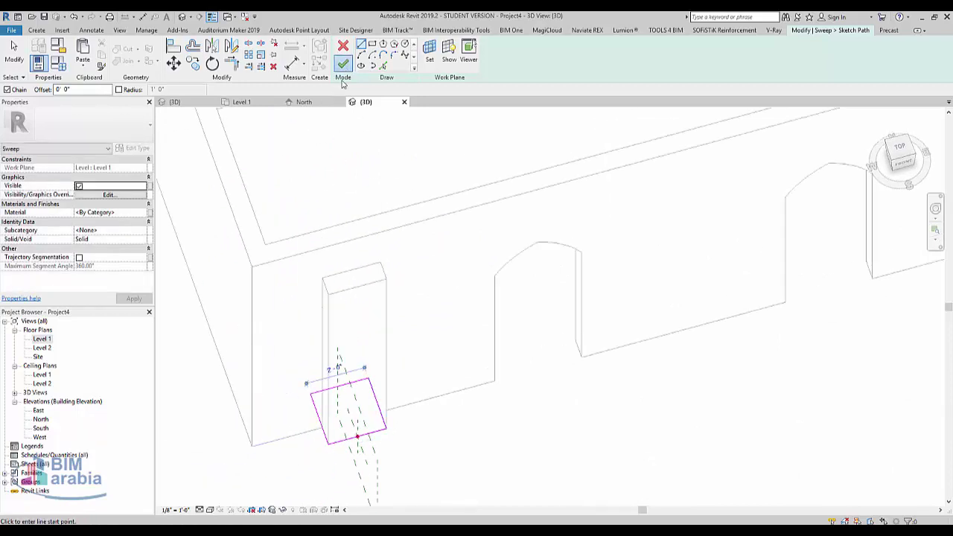
{"action": "left_click", "coordinate": [342, 68]}
{"action": "scroll", "coordinate": [354, 465], "scroll_direction": "up", "scroll_amount": 2}
- Draw the base profile with a vertical back edge, an arc top and closing lines, then finish it
{"action": "scroll", "coordinate": [349, 451], "scroll_direction": "up", "scroll_amount": 3}
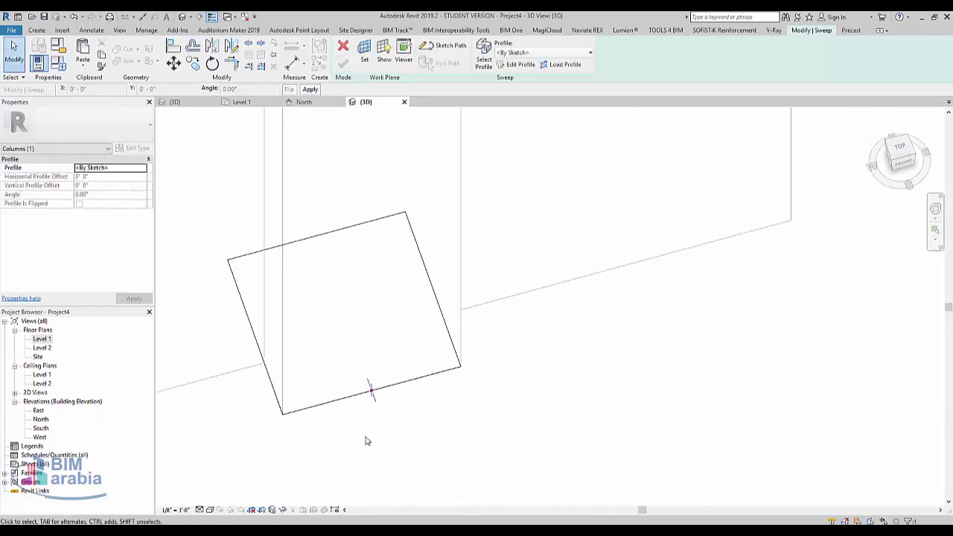
{"action": "mouse_move", "coordinate": [411, 443]}
{"action": "middle_mouse_down", "text": "shift"}
{"action": "mouse_move", "coordinate": [513, 355]}
{"action": "mouse_move", "coordinate": [461, 157]}
{"action": "middle_mouse_up", "text": "shift"}
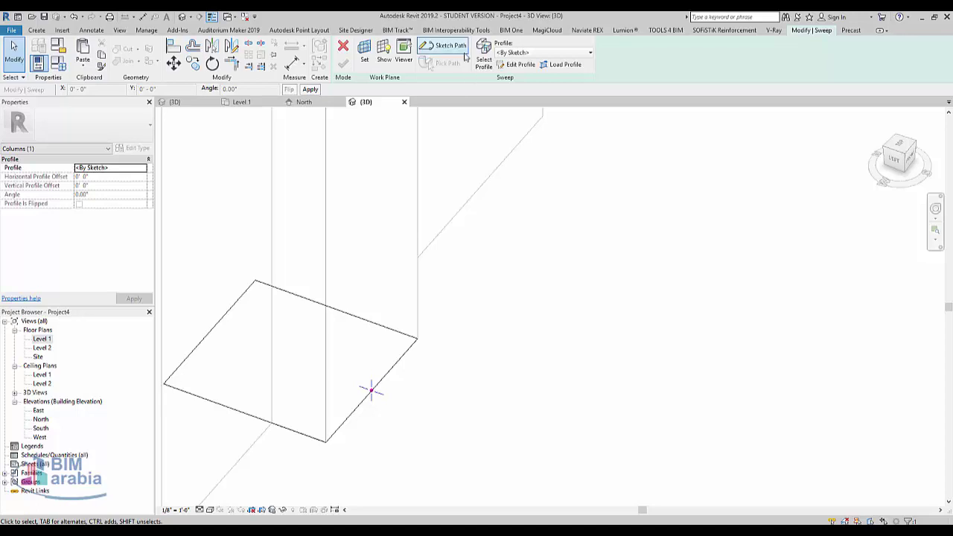
{"action": "left_click", "coordinate": [509, 67]}
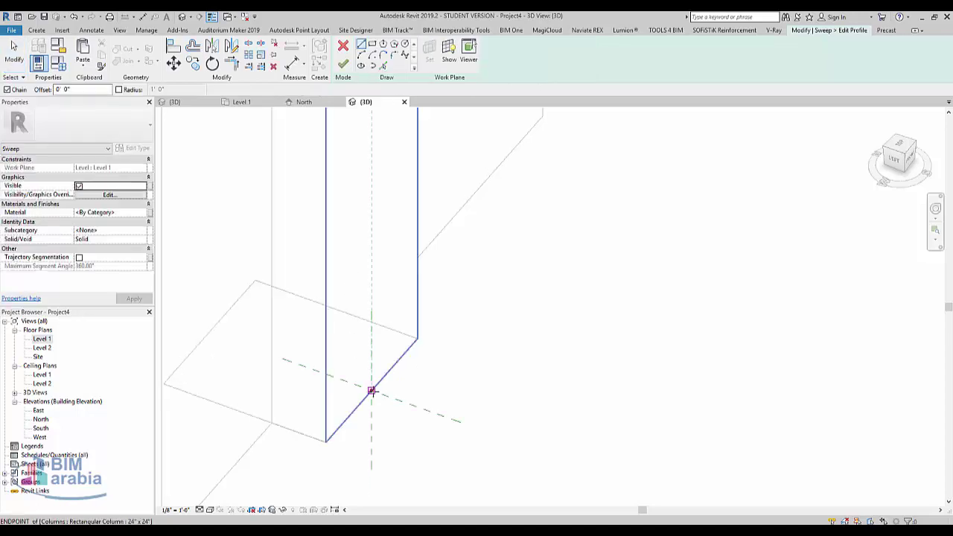
{"action": "left_click", "coordinate": [370, 304]}
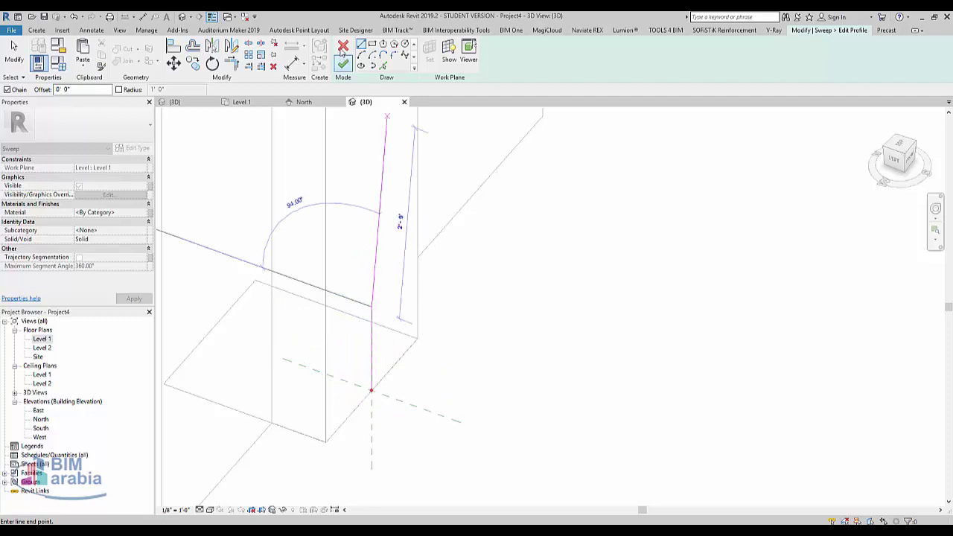
{"action": "left_click", "coordinate": [390, 325]}
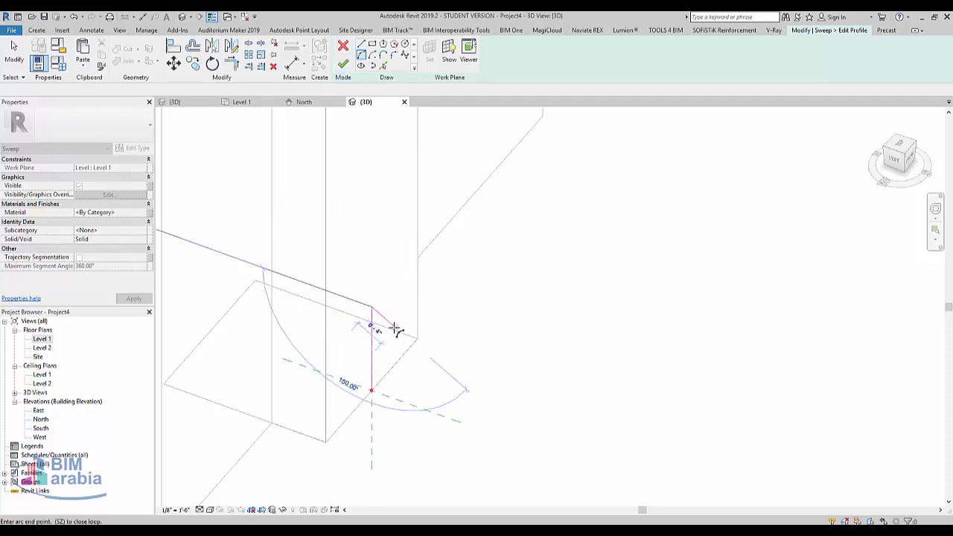
{"action": "scroll", "coordinate": [391, 326], "scroll_direction": "up", "scroll_amount": 3}
{"action": "scroll", "coordinate": [395, 317], "scroll_direction": "up", "scroll_amount": 1}
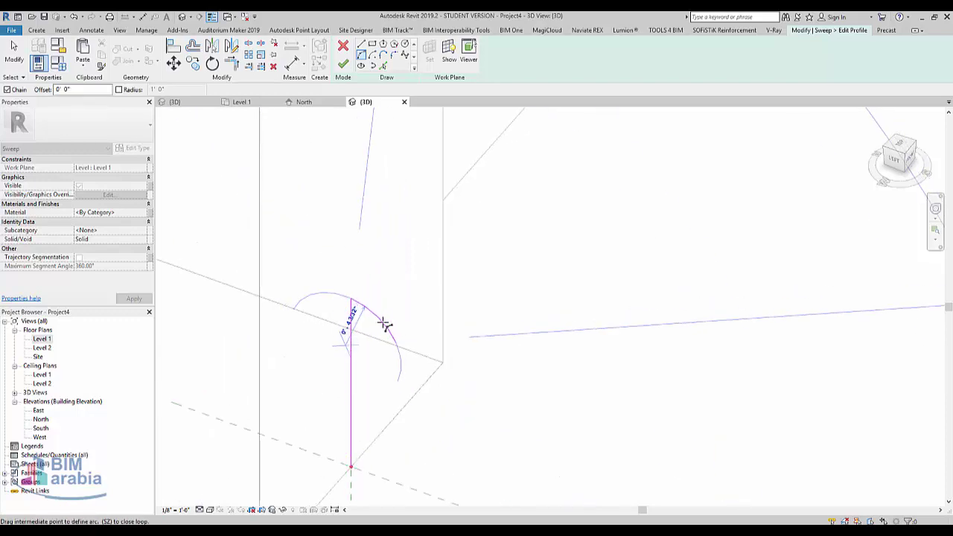
{"action": "left_click", "coordinate": [395, 343]}
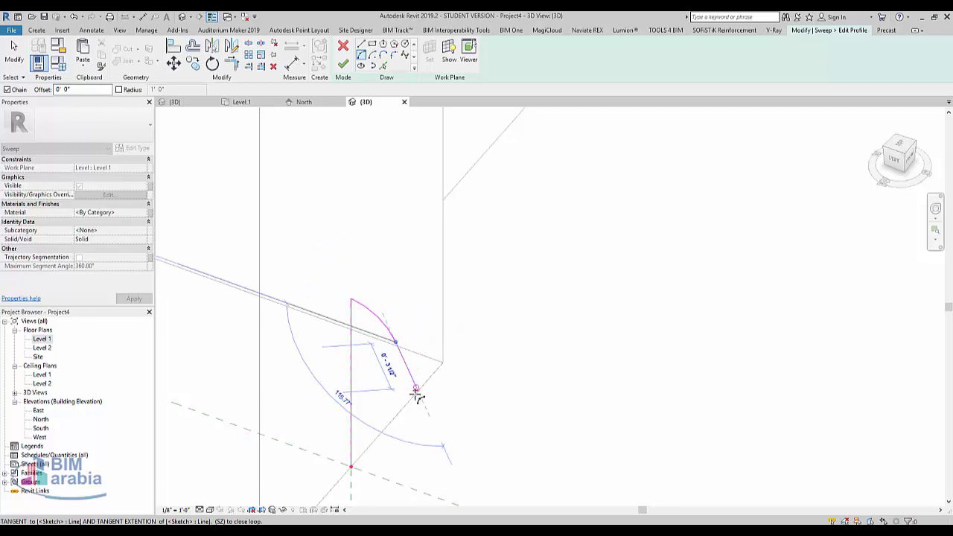
{"action": "left_click", "coordinate": [361, 46]}
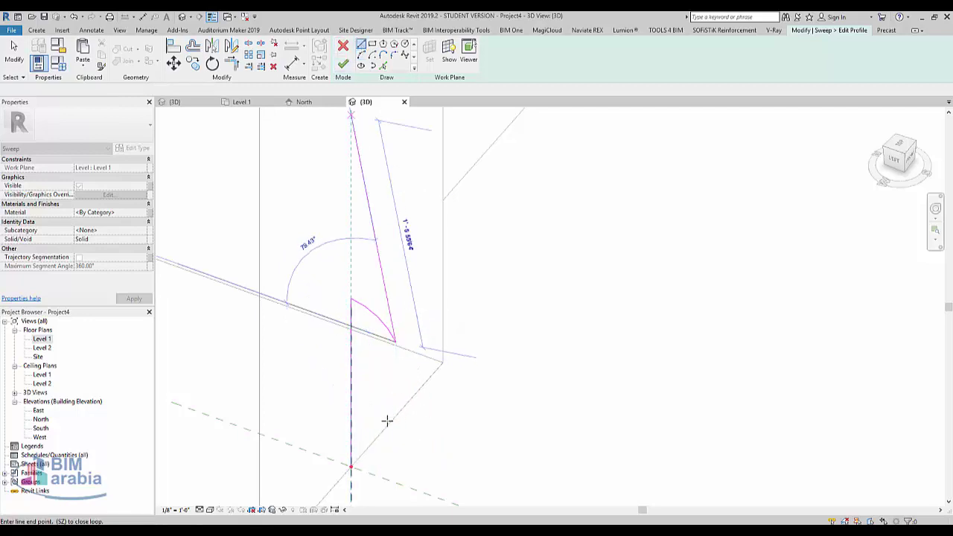
{"action": "left_click", "coordinate": [396, 482]}
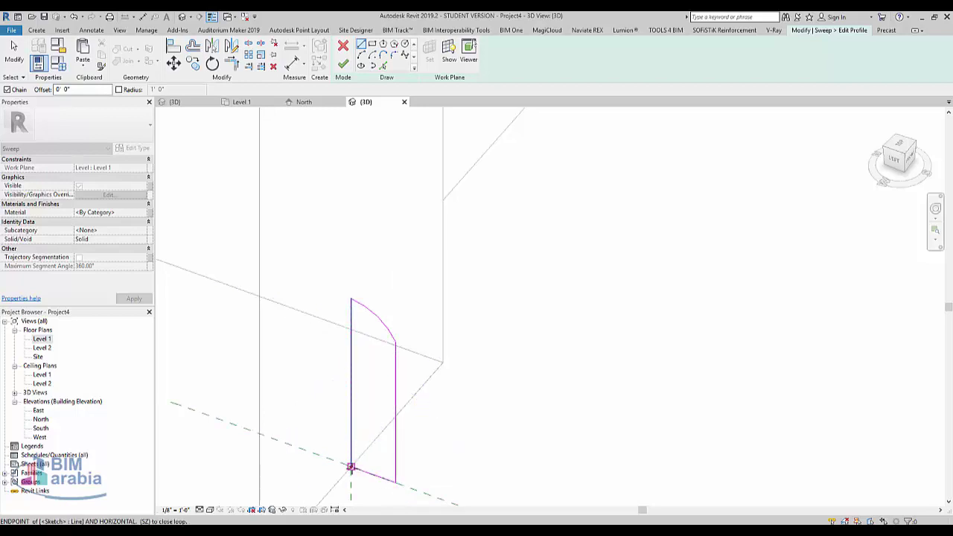
{"action": "left_click", "coordinate": [350, 466]}
{"action": "left_click", "coordinate": [350, 68]}
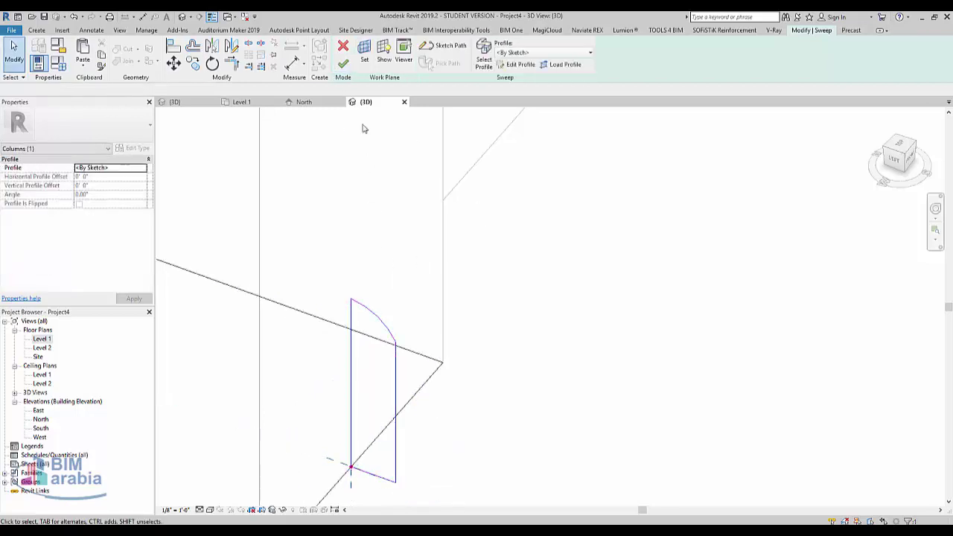
- Finish the sweep to create the solid base moulding, inspect it, and reopen it with Edit Sweep
{"action": "left_click", "coordinate": [343, 64]}
{"action": "scroll", "coordinate": [530, 222], "scroll_direction": "down", "scroll_amount": 3}
{"action": "scroll", "coordinate": [542, 283], "scroll_direction": "down", "scroll_amount": 2}
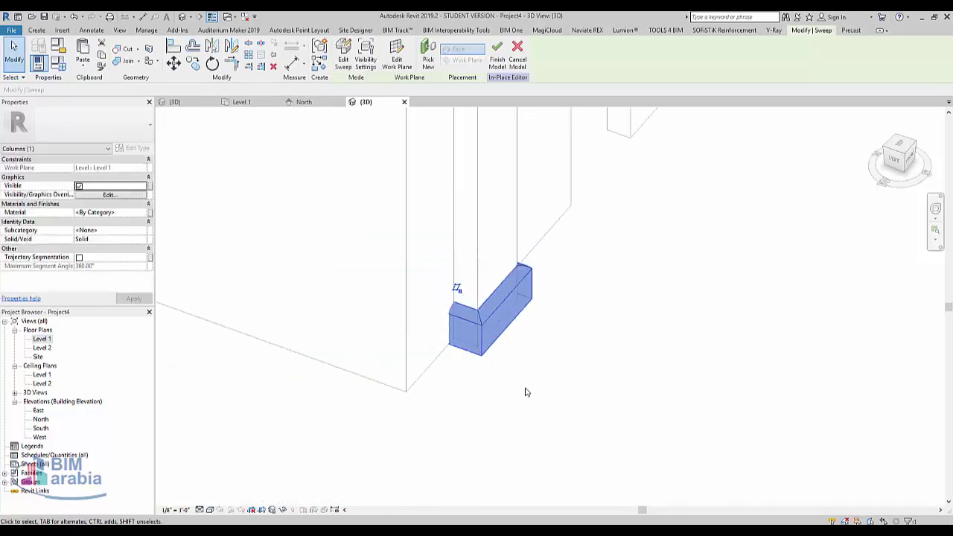
{"action": "mouse_move", "coordinate": [526, 390]}
{"action": "middle_mouse_down", "text": "shift"}
{"action": "mouse_move", "coordinate": [532, 230]}
{"action": "mouse_move", "coordinate": [552, 156]}
{"action": "mouse_move", "coordinate": [516, 351]}
{"action": "middle_mouse_up", "text": "shift"}
{"action": "scroll", "coordinate": [465, 436], "scroll_direction": "down", "scroll_amount": 3}
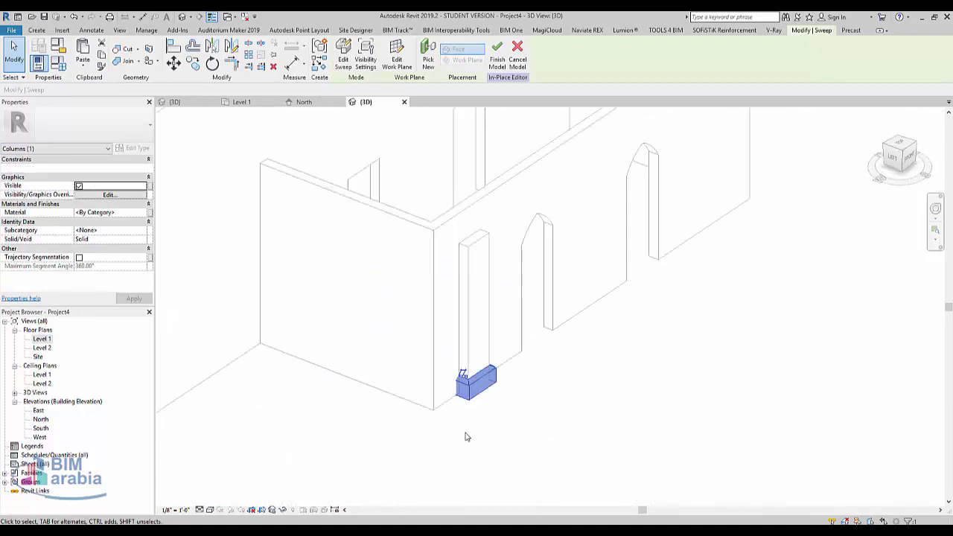
{"action": "scroll", "coordinate": [479, 355], "scroll_direction": "up", "scroll_amount": 2}
{"action": "scroll", "coordinate": [479, 356], "scroll_direction": "up", "scroll_amount": 3}
{"action": "scroll", "coordinate": [481, 349], "scroll_direction": "down", "scroll_amount": 1}
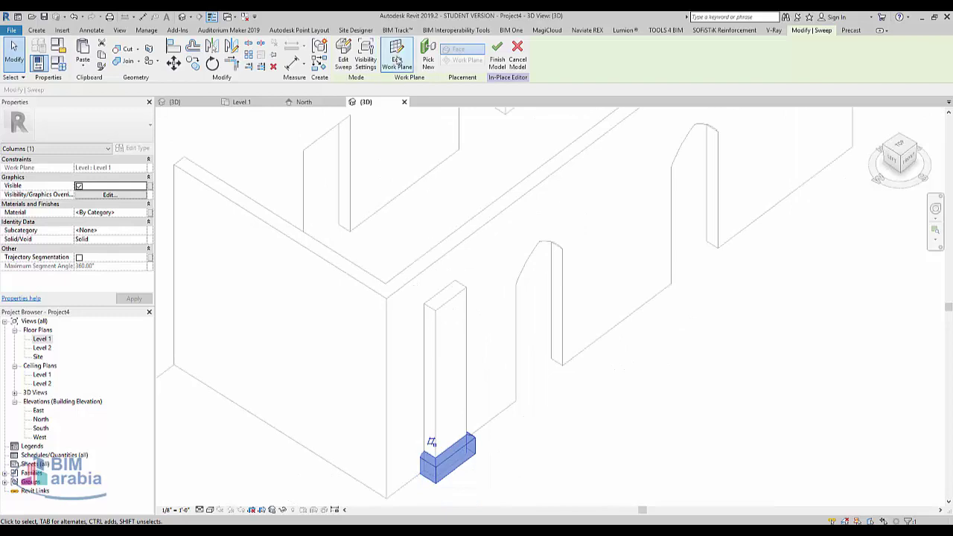
{"action": "left_click", "coordinate": [344, 61]}
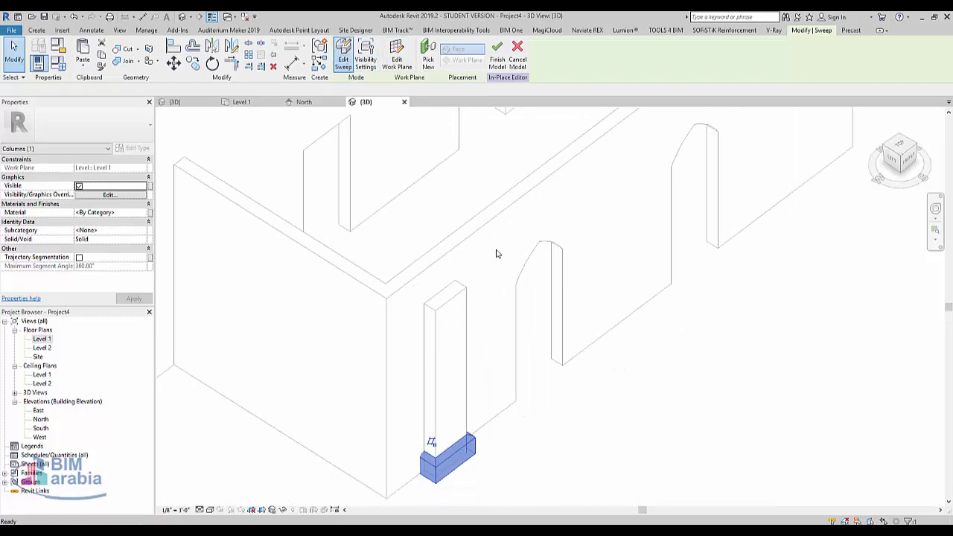
{"action": "mouse_move", "coordinate": [481, 445]}
{"action": "middle_mouse_down", "text": "shift"}
{"action": "mouse_move", "coordinate": [533, 304]}
{"action": "mouse_move", "coordinate": [453, 334]}
{"action": "middle_mouse_up", "text": "shift"}
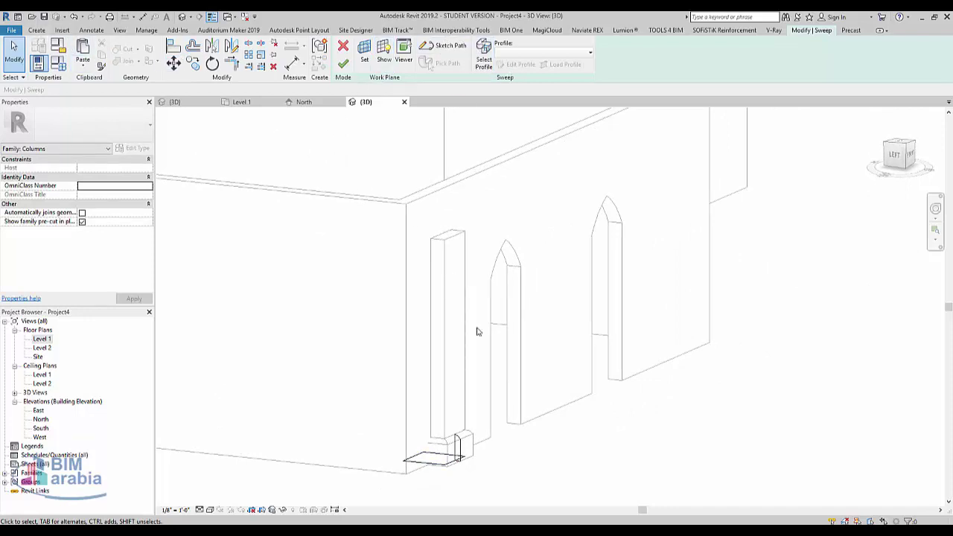
- Select the sweep's path and profile and open the profile sketch near the column top
{"action": "left_click", "coordinate": [443, 465]}
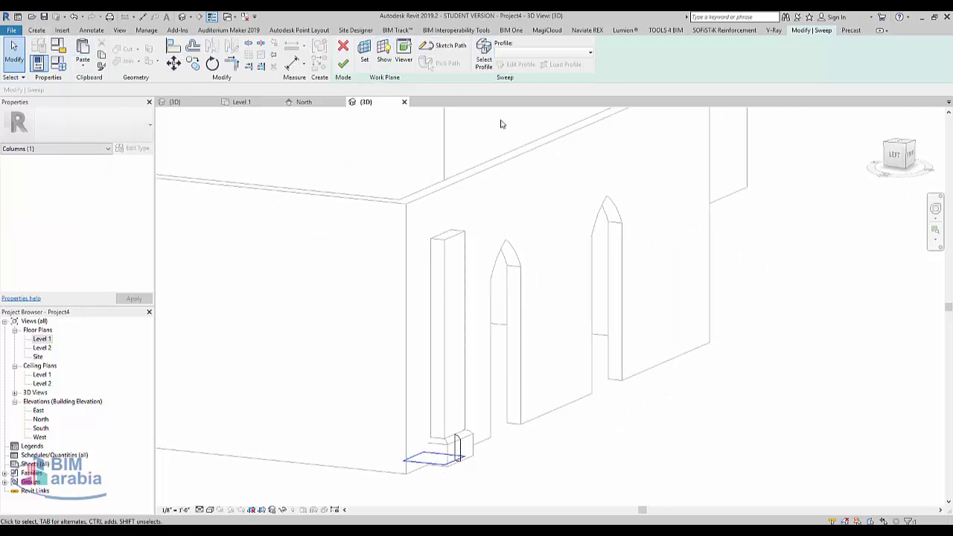
{"action": "left_click", "coordinate": [460, 446]}
{"action": "left_click", "coordinate": [521, 64]}
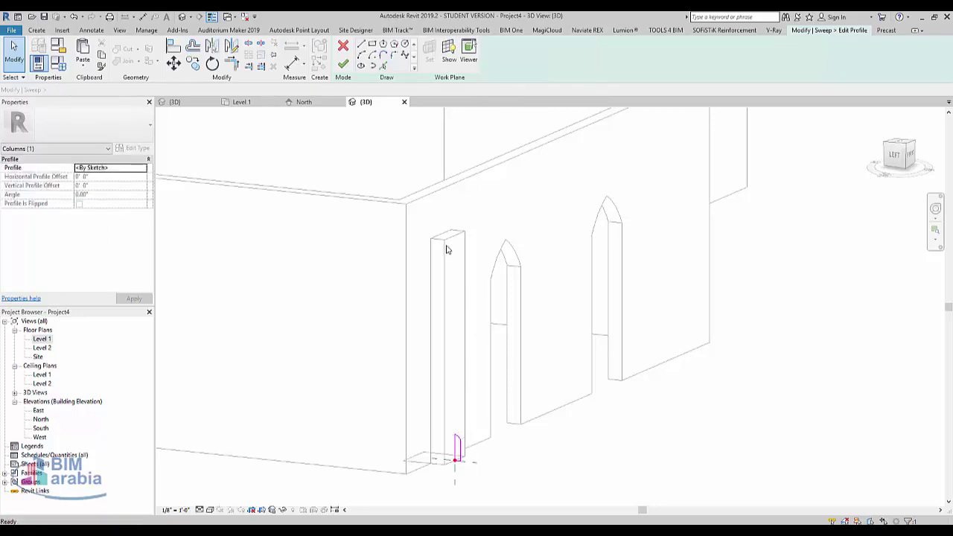
{"action": "mouse_move", "coordinate": [463, 240]}
{"action": "middle_mouse_down", "text": "shift"}
{"action": "mouse_move", "coordinate": [483, 261]}
{"action": "mouse_move", "coordinate": [479, 276]}
{"action": "mouse_move", "coordinate": [455, 246]}
{"action": "middle_mouse_up", "text": "shift"}
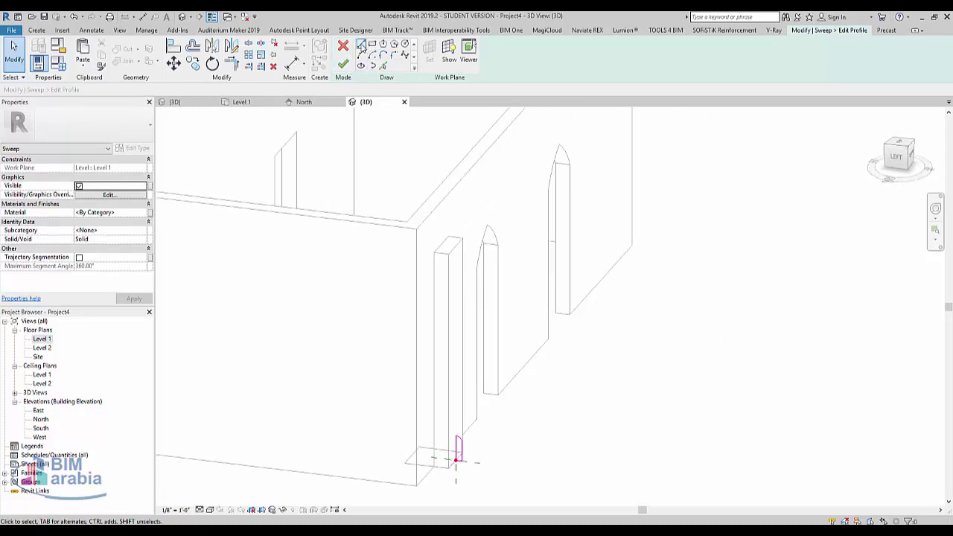
{"action": "scroll", "coordinate": [446, 242], "scroll_direction": "up", "scroll_amount": 3}
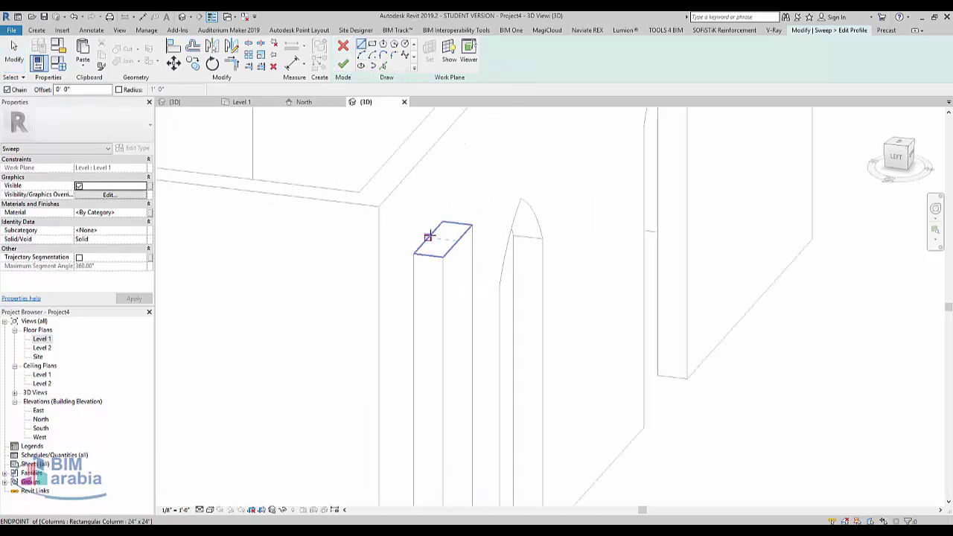
- Draw a small closed rectangular profile at the column top and finish the sweep as a capital
{"action": "left_click", "coordinate": [427, 237]}
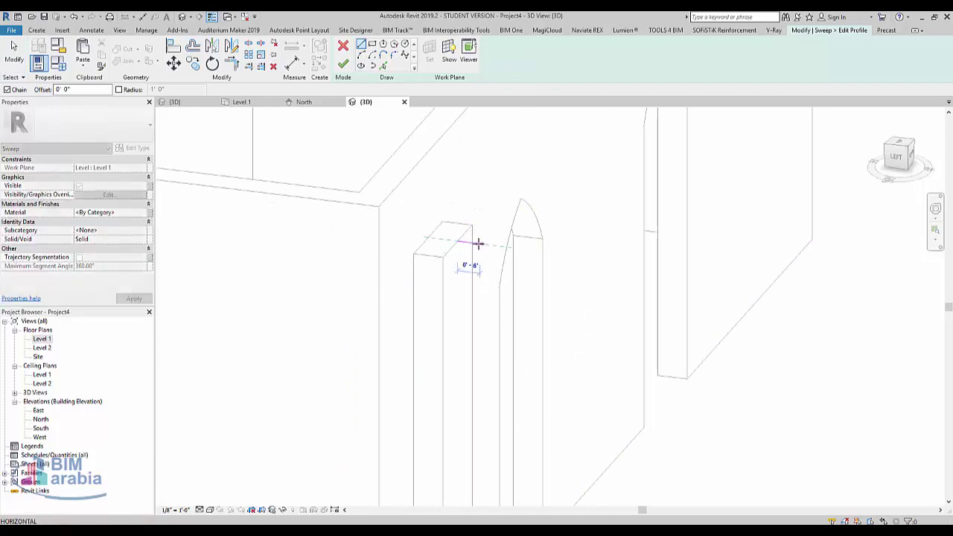
{"action": "left_click", "coordinate": [480, 243]}
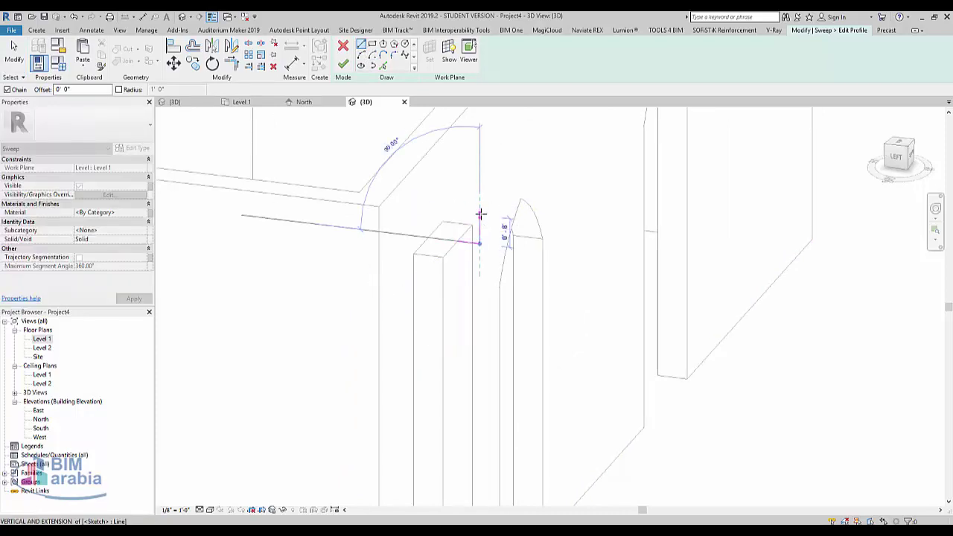
{"action": "left_click", "coordinate": [480, 215]}
{"action": "left_click", "coordinate": [446, 214]}
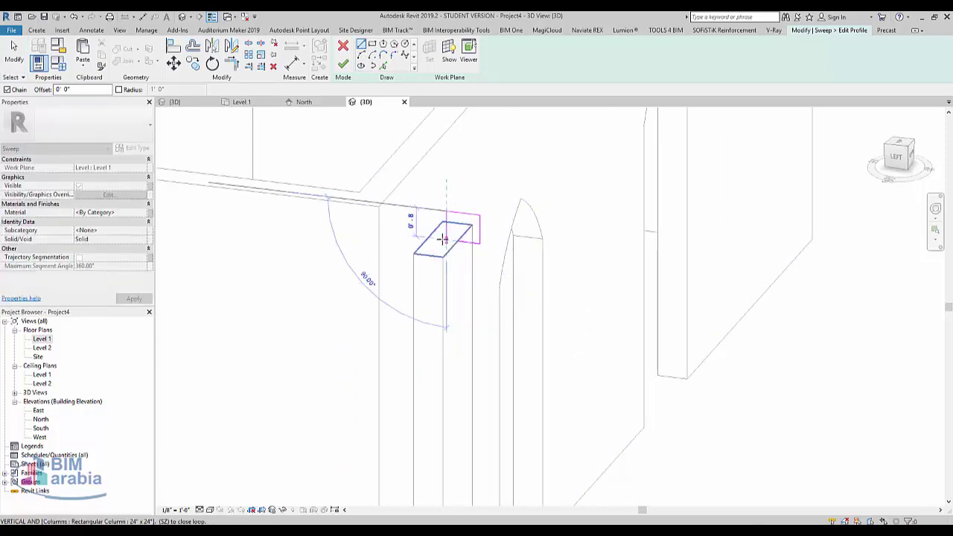
{"action": "left_click", "coordinate": [446, 242]}
{"action": "key", "text": "Escape"}
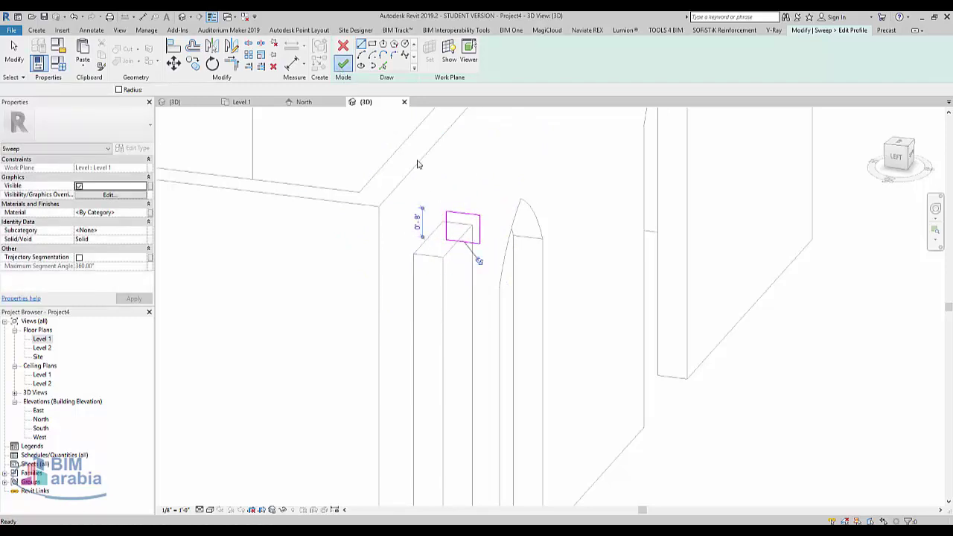
{"action": "left_click", "coordinate": [343, 64]}
{"action": "left_click", "coordinate": [347, 65]}
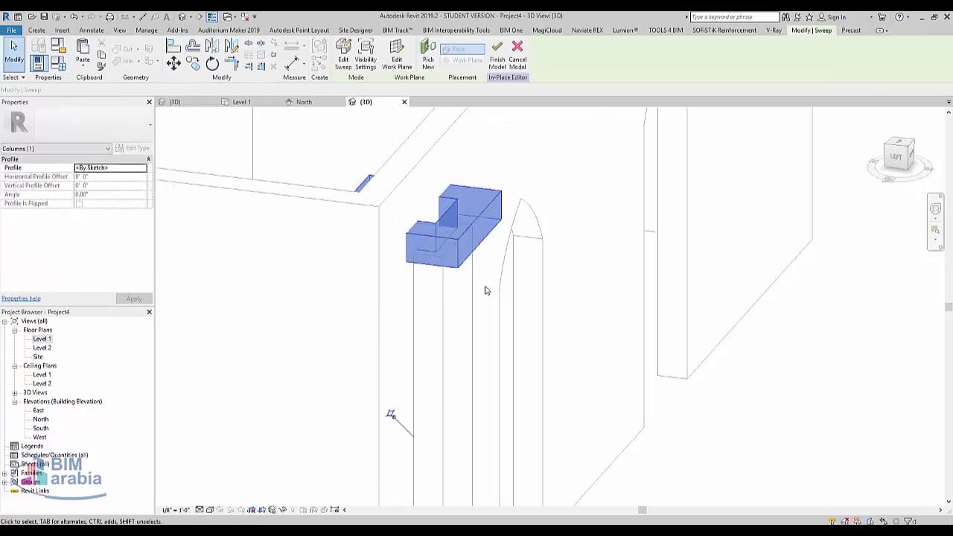
- Recentre on the front of the wall, clear the selection, and finish the in-place column model
{"action": "scroll", "coordinate": [484, 291], "scroll_direction": "down", "scroll_amount": 3}
{"action": "middle_click_drag", "start_coordinate": [453, 328], "coordinate": [361, 347], "text": "shift"}
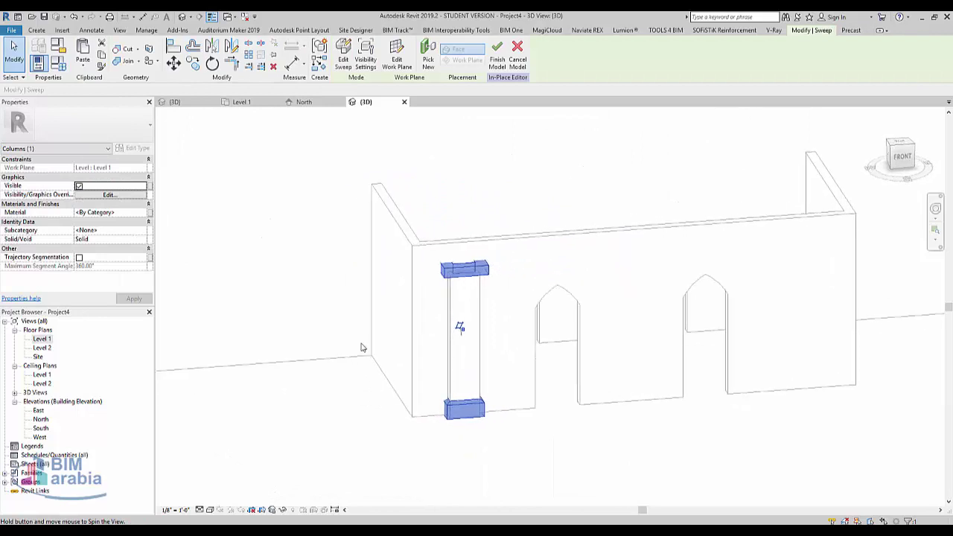
{"action": "middle_click_drag", "start_coordinate": [652, 443], "coordinate": [568, 436]}
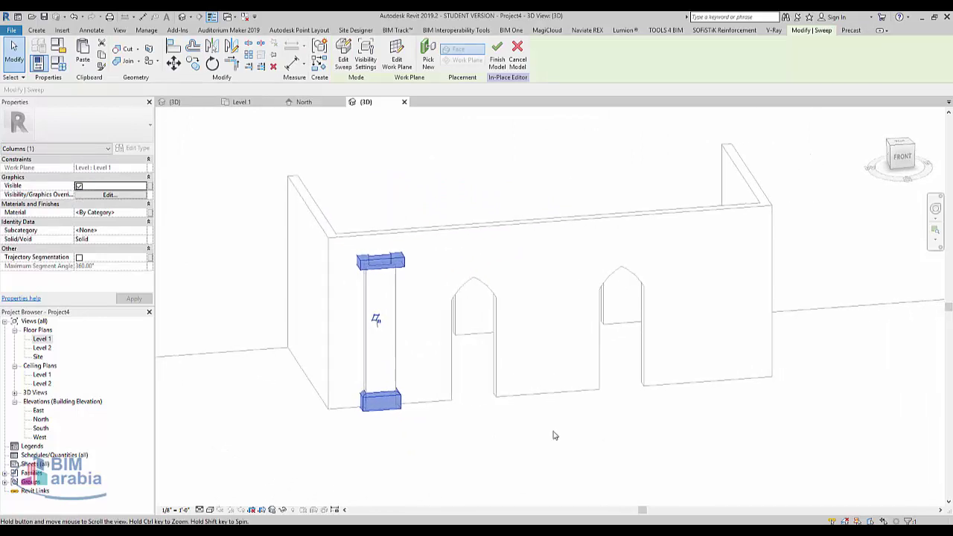
{"action": "left_click", "coordinate": [384, 345]}
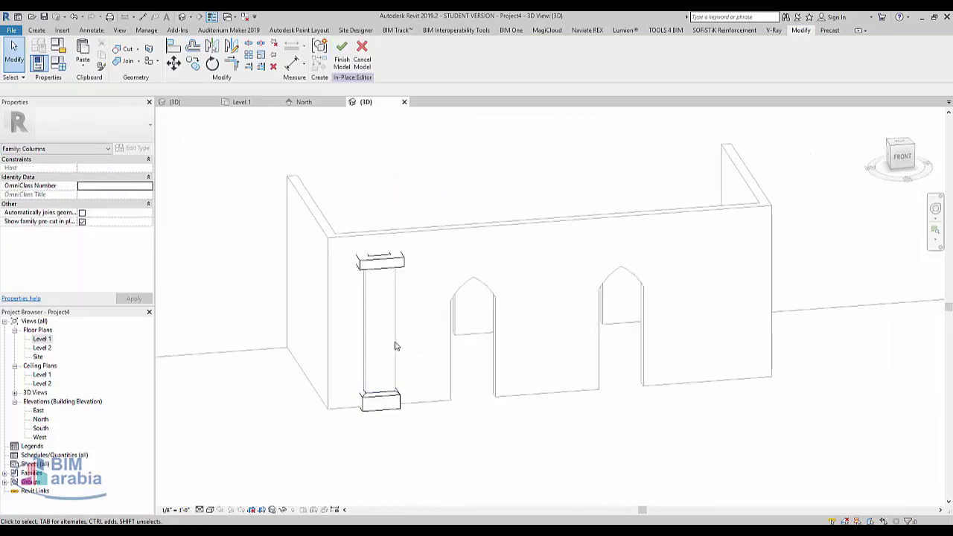
{"action": "left_click", "coordinate": [343, 64]}
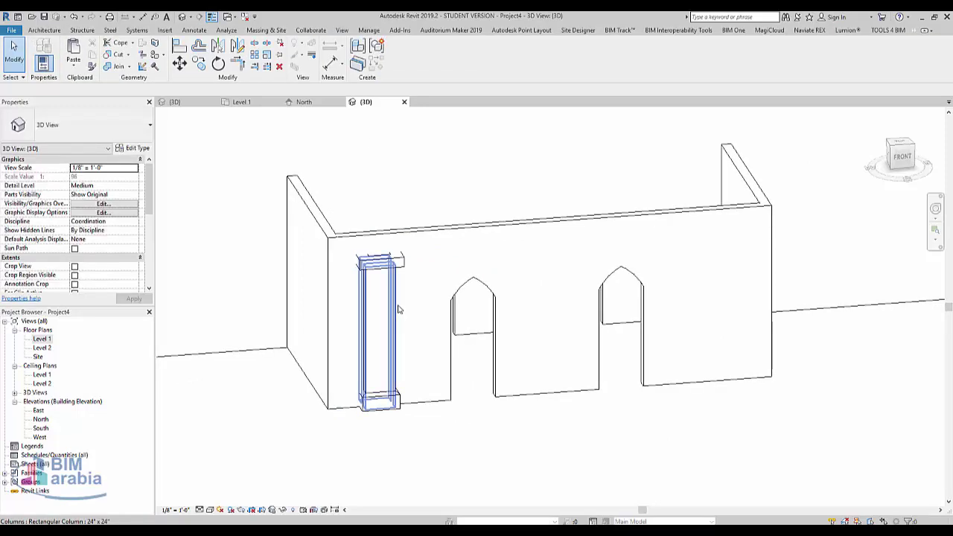
{"action": "left_click", "coordinate": [401, 286]}
{"action": "key", "text": "m"}
{"action": "key", "text": "v"}
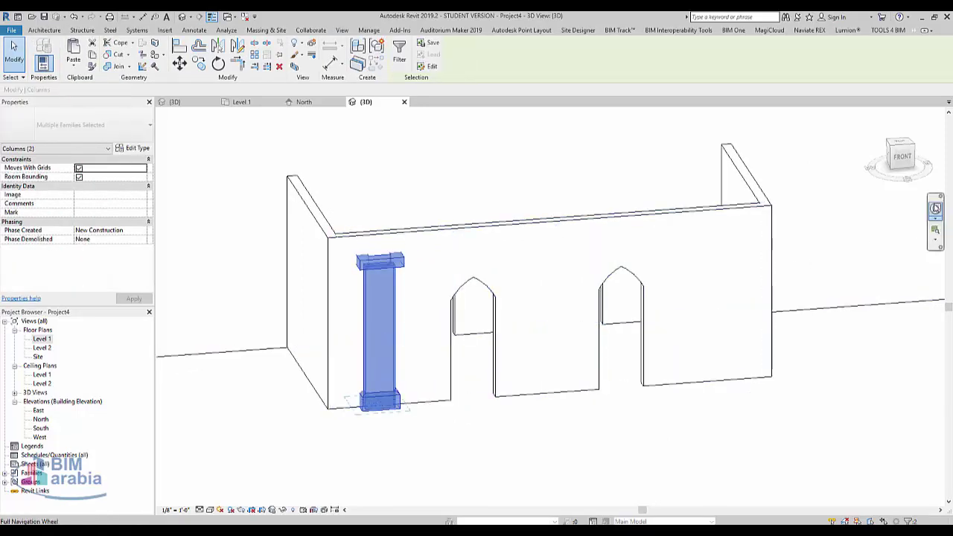
{"action": "scroll", "coordinate": [683, 312], "scroll_direction": "down", "scroll_amount": 3}
{"action": "scroll", "coordinate": [531, 328], "scroll_direction": "up", "scroll_amount": 2}
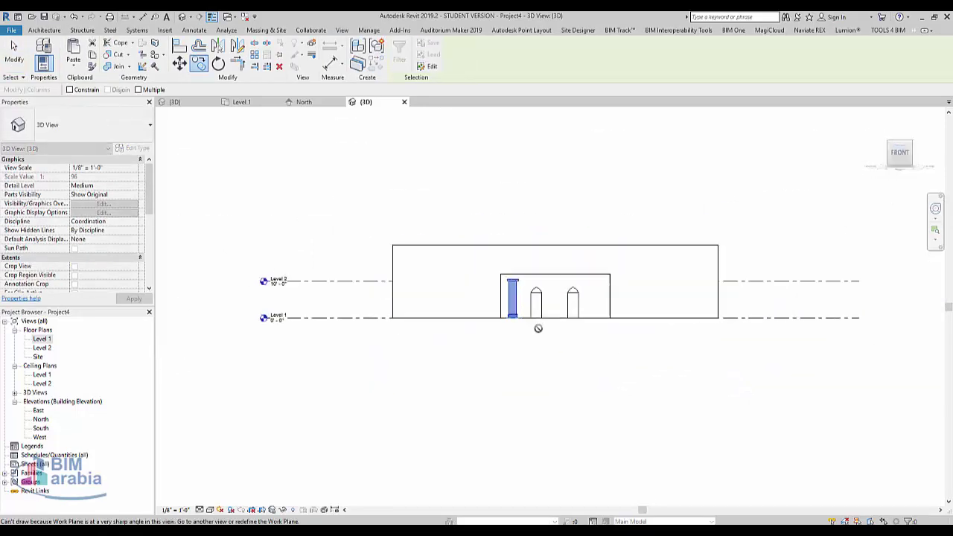
{"action": "scroll", "coordinate": [513, 309], "scroll_direction": "up", "scroll_amount": 2}
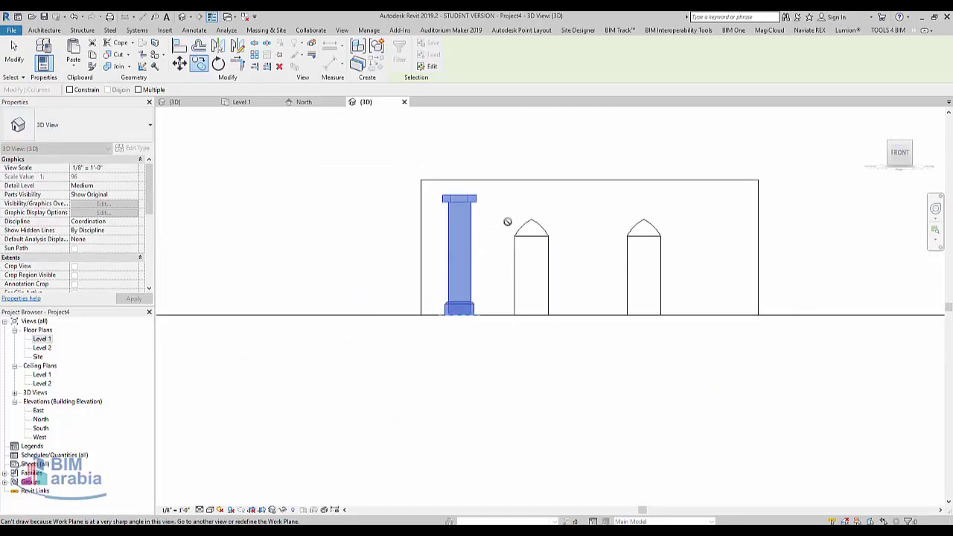
{"action": "double_click", "coordinate": [42, 338]}
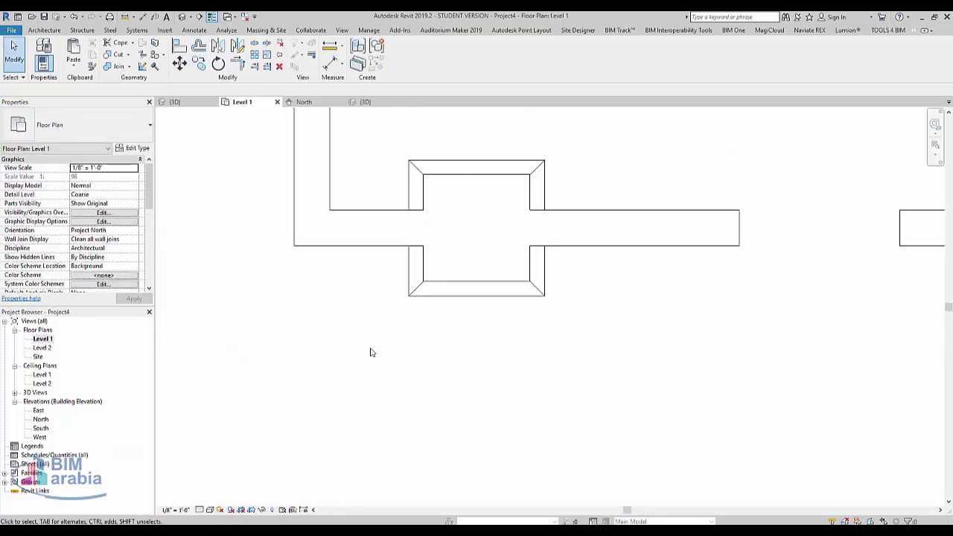
{"action": "scroll", "coordinate": [339, 387], "scroll_direction": "down", "scroll_amount": 3}
{"action": "scroll", "coordinate": [334, 397], "scroll_direction": "down", "scroll_amount": 2}
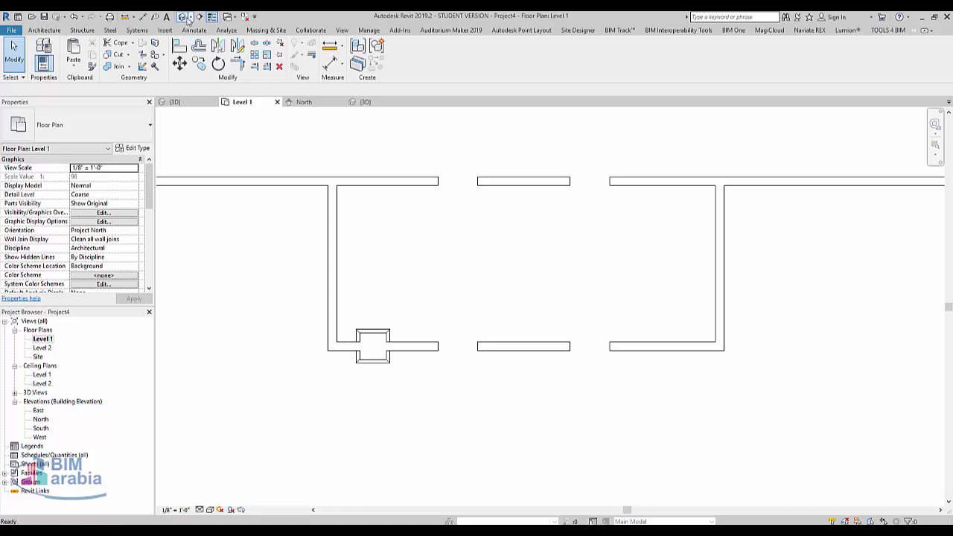
{"action": "key", "text": "ctrl+Tab"}
{"action": "left_click_drag", "start_coordinate": [439, 370], "coordinate": [485, 173]}
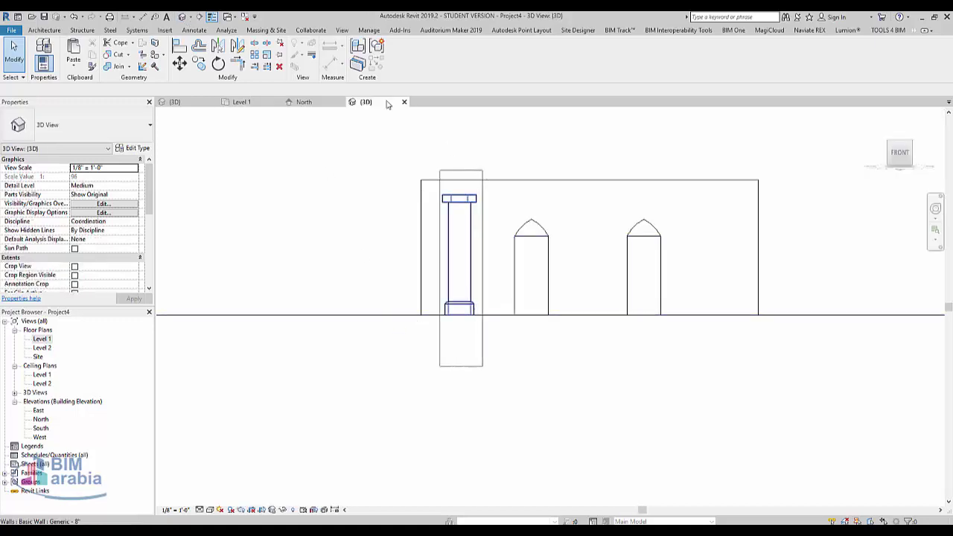
- Group the column with GP and move the group between the two arches
{"action": "key", "text": "g"}
{"action": "key", "text": "p"}
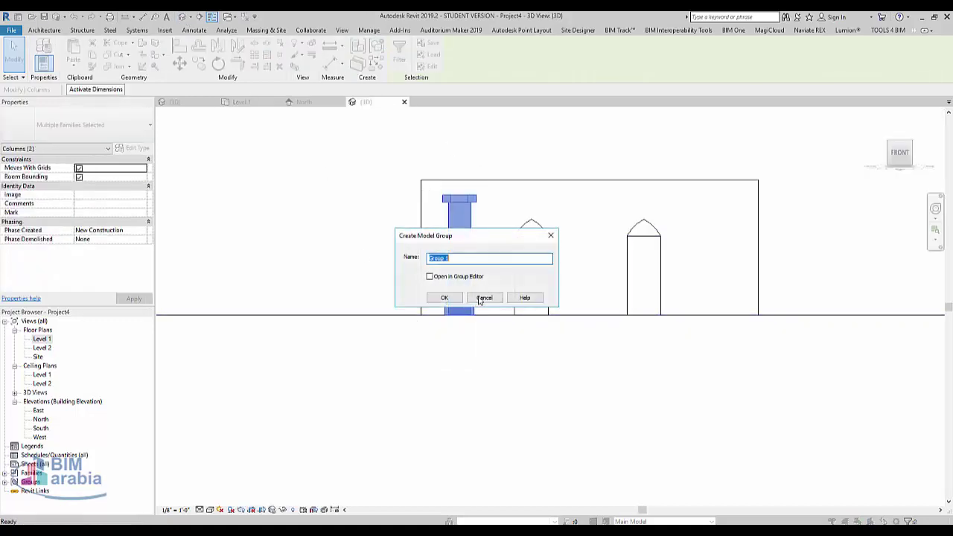
{"action": "left_click", "coordinate": [444, 298]}
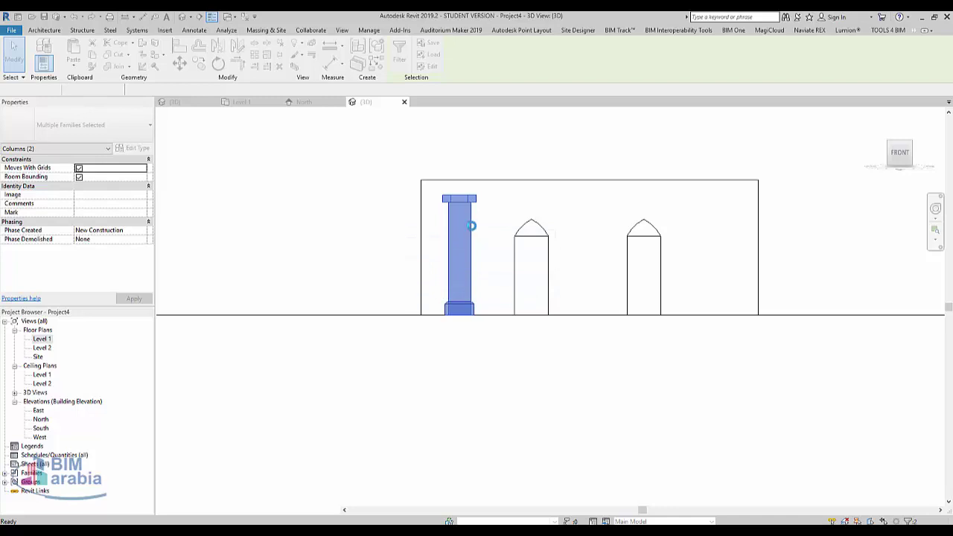
{"action": "key", "text": "m"}
{"action": "key", "text": "v"}
{"action": "left_click", "coordinate": [452, 388]}
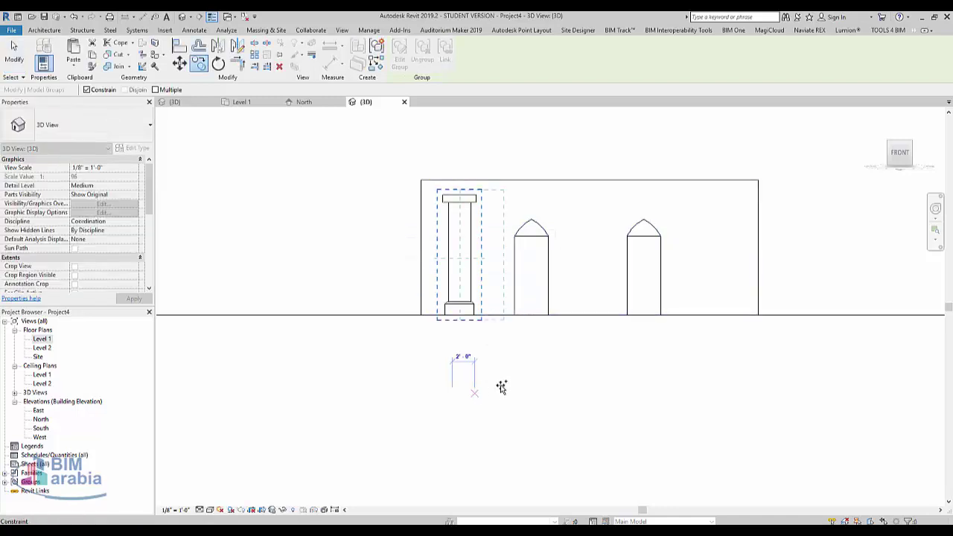
{"action": "left_click", "coordinate": [576, 384]}
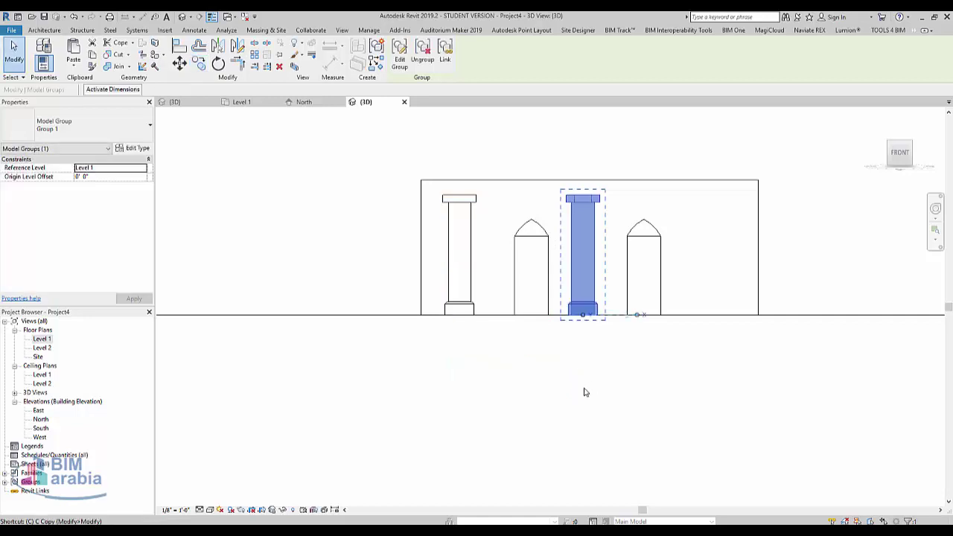
- Copy the column group to the right of the second arch and view it in perspective
{"action": "key", "text": "c"}
{"action": "left_click", "coordinate": [563, 383]}
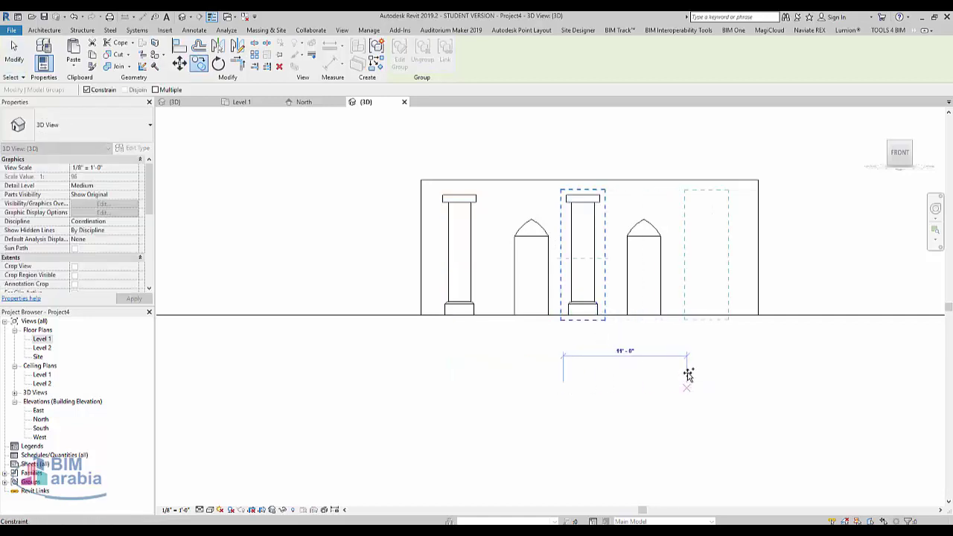
{"action": "left_click", "coordinate": [688, 376]}
{"action": "mouse_move", "coordinate": [477, 239]}
{"action": "middle_mouse_down", "text": "shift"}
{"action": "mouse_move", "coordinate": [572, 449]}
{"action": "mouse_move", "coordinate": [521, 382]}
{"action": "mouse_move", "coordinate": [615, 458]}
{"action": "middle_mouse_up", "text": "shift"}
{"action": "left_click", "coordinate": [497, 424]}
{"action": "scroll", "coordinate": [498, 424], "scroll_direction": "down", "scroll_amount": 2}
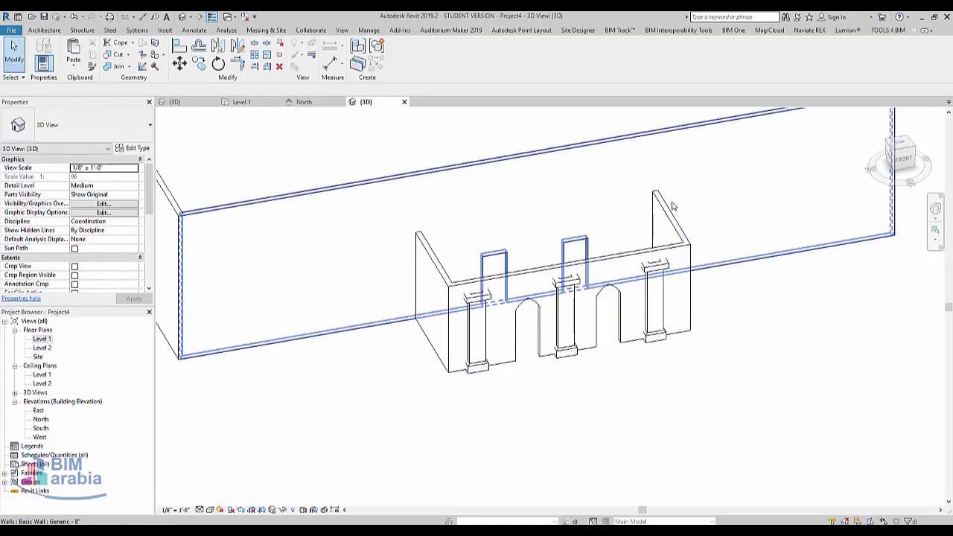
- Start a Roof by Footprint on Level 2 and switch to the Top view
{"action": "left_click", "coordinate": [46, 30]}
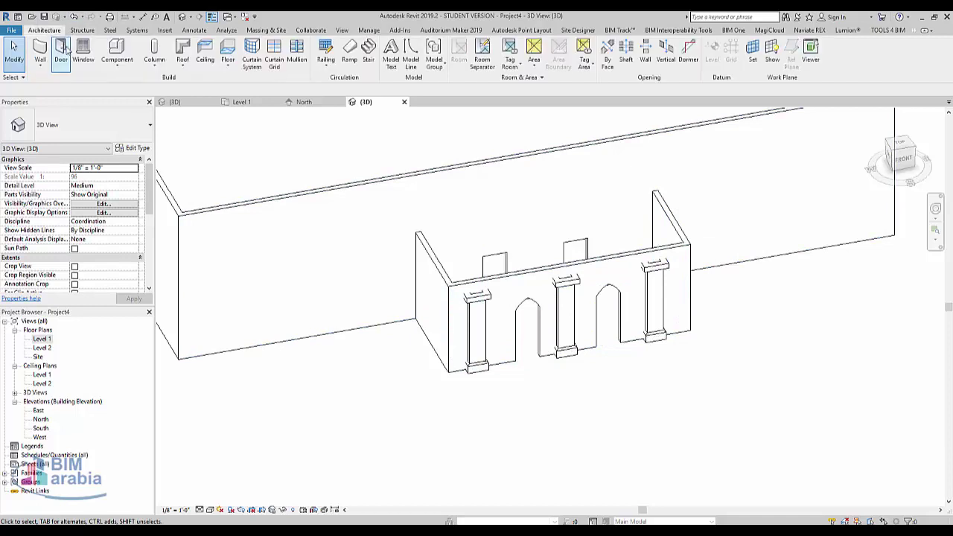
{"action": "left_click", "coordinate": [185, 70]}
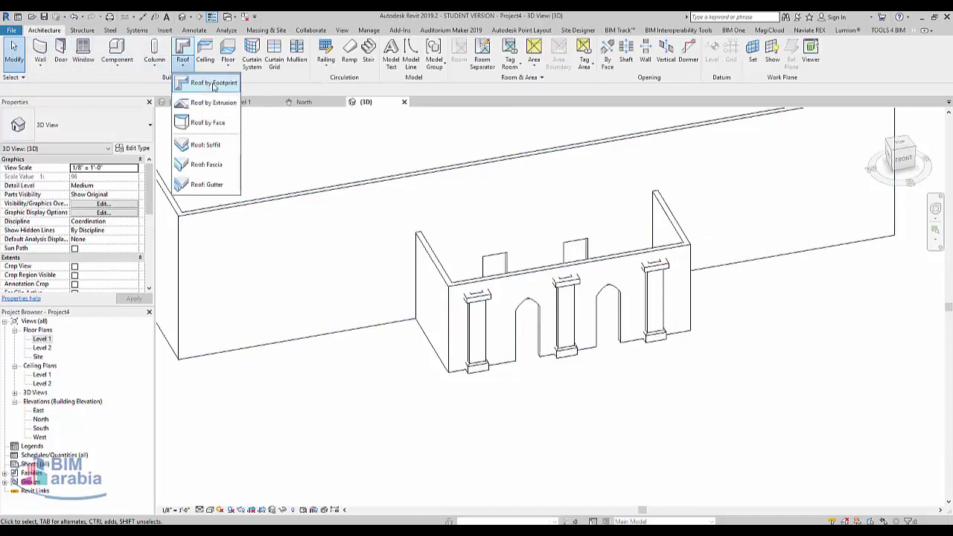
{"action": "left_click", "coordinate": [205, 84]}
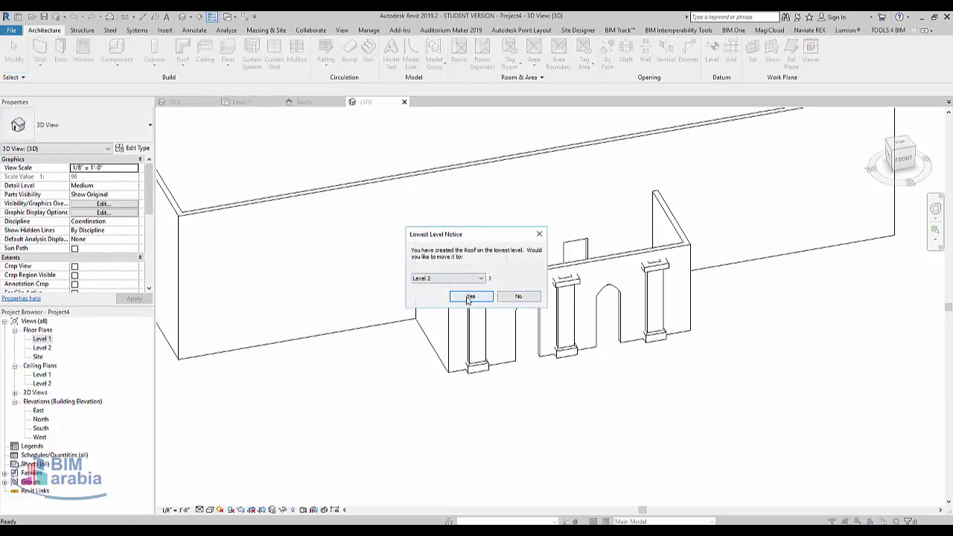
{"action": "left_click", "coordinate": [470, 296]}
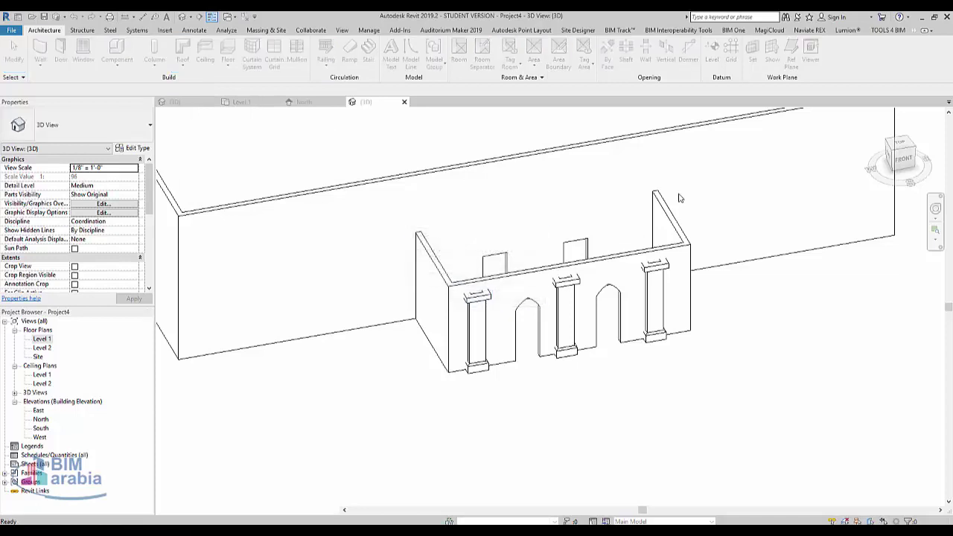
{"action": "left_click", "coordinate": [906, 147]}
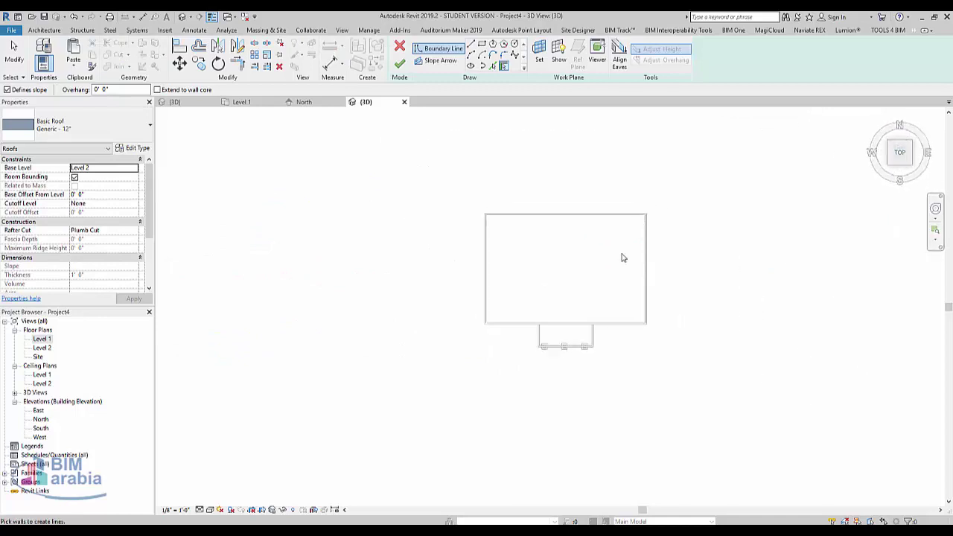
{"action": "scroll", "coordinate": [508, 385], "scroll_direction": "up", "scroll_amount": 3}
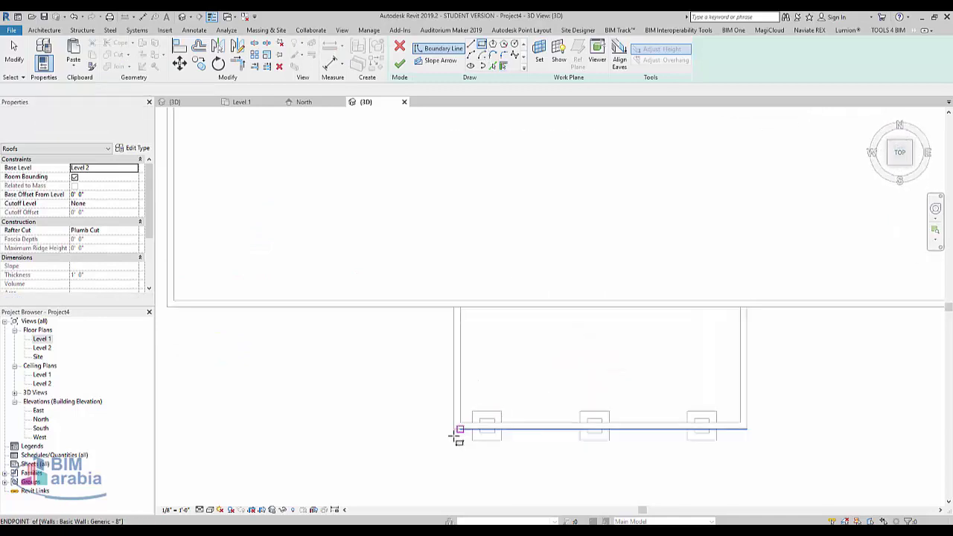
{"action": "scroll", "coordinate": [455, 431], "scroll_direction": "up", "scroll_amount": 3}
{"action": "scroll", "coordinate": [450, 417], "scroll_direction": "down", "scroll_amount": 3}
- Sketch a rectangular roof outline over the walls, finish it, and answer the attachment prompt
{"action": "left_click", "coordinate": [414, 423]}
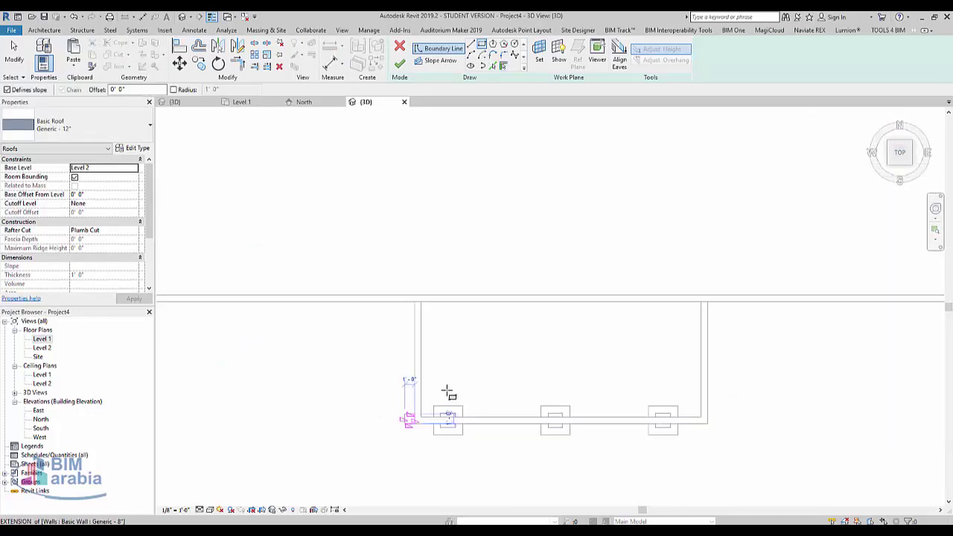
{"action": "left_click", "coordinate": [707, 303]}
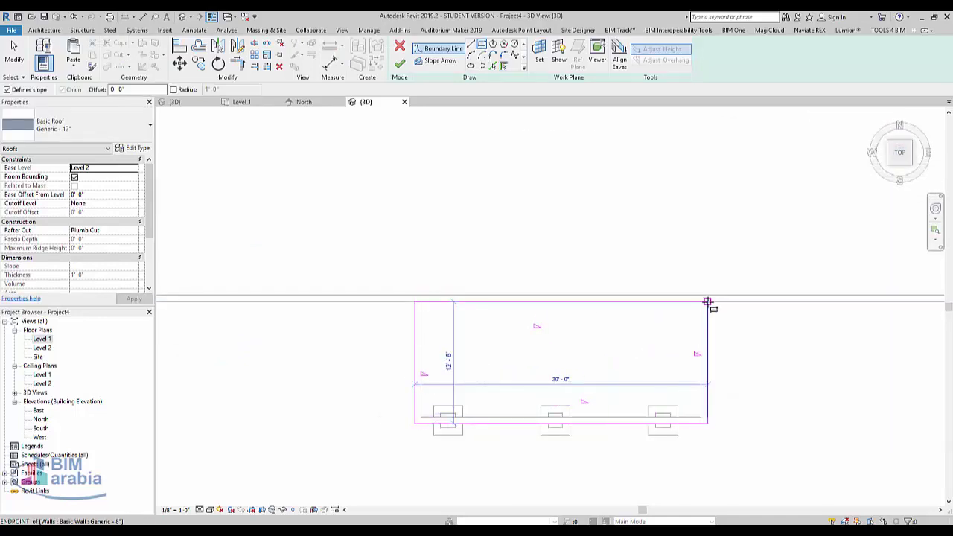
{"action": "left_click", "coordinate": [400, 63]}
{"action": "left_click", "coordinate": [530, 279]}
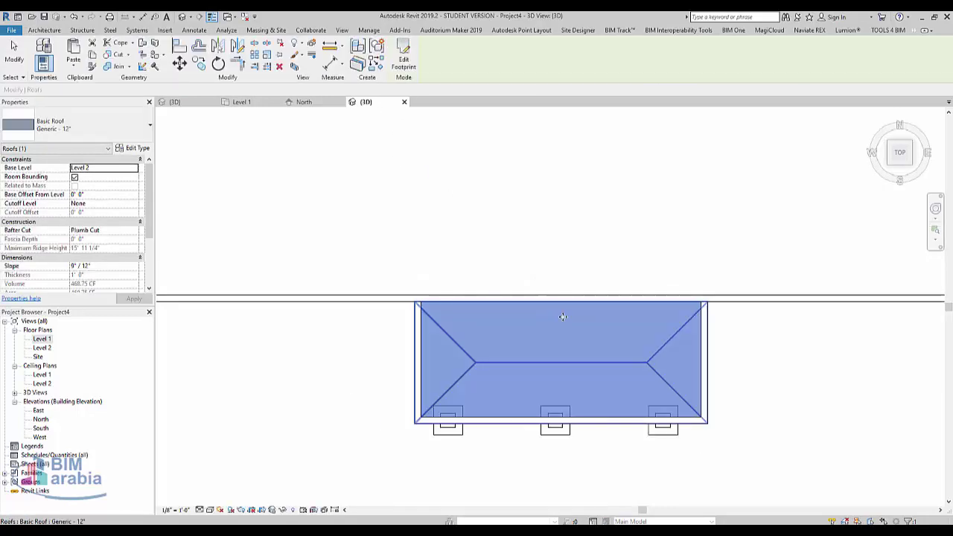
- Give all four roof footprint edges a 0" slope with Defines Slope off, then finish
{"action": "left_click", "coordinate": [403, 59]}
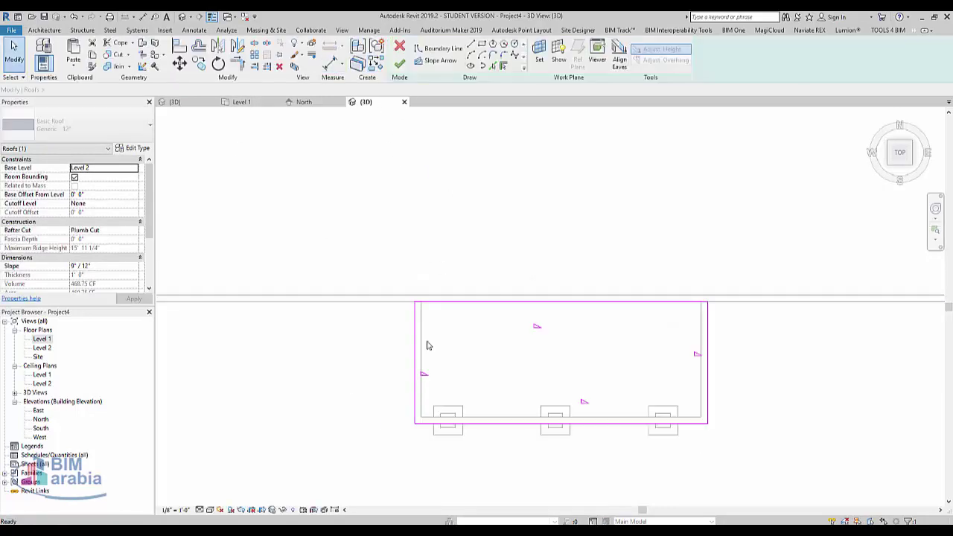
{"action": "left_click", "coordinate": [415, 346]}
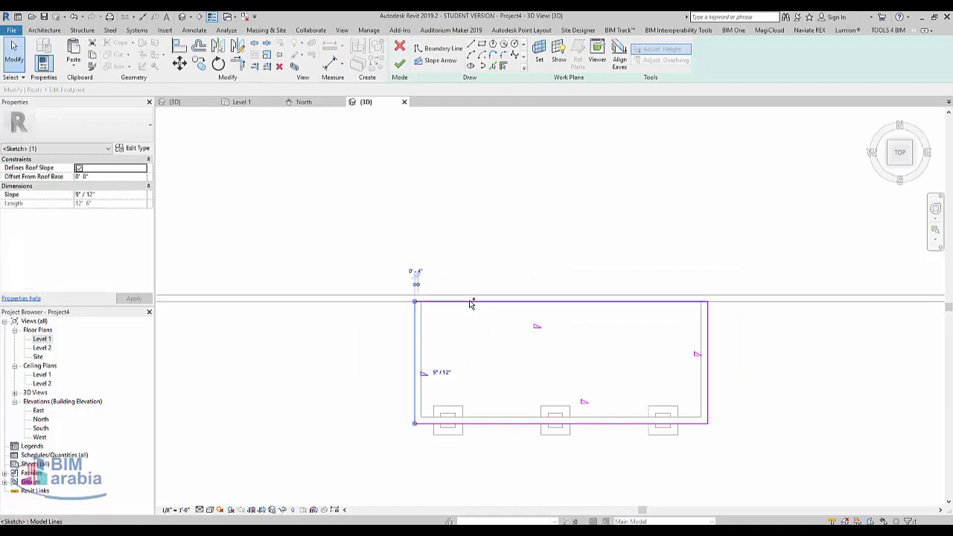
{"action": "left_click", "coordinate": [491, 302], "text": "ctrl"}
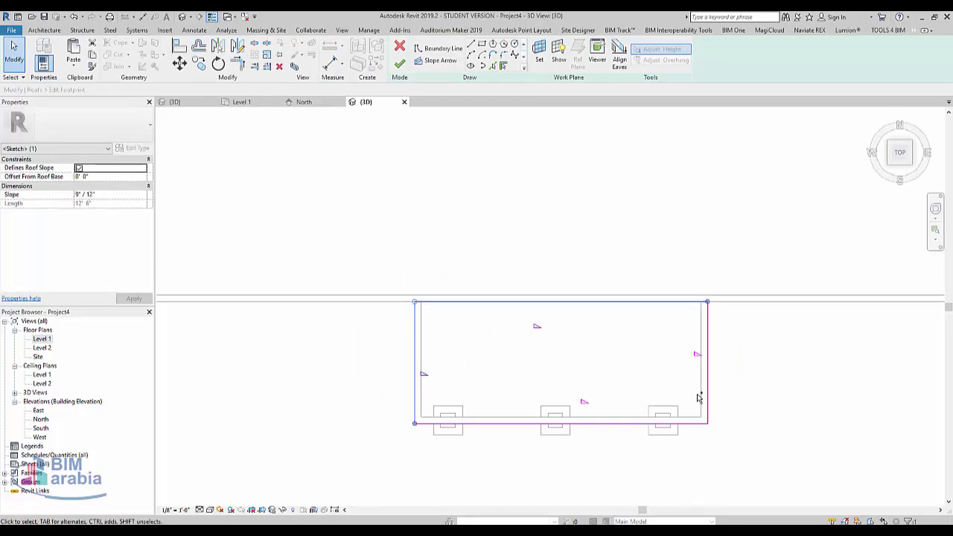
{"action": "left_click", "coordinate": [644, 427], "text": "ctrl"}
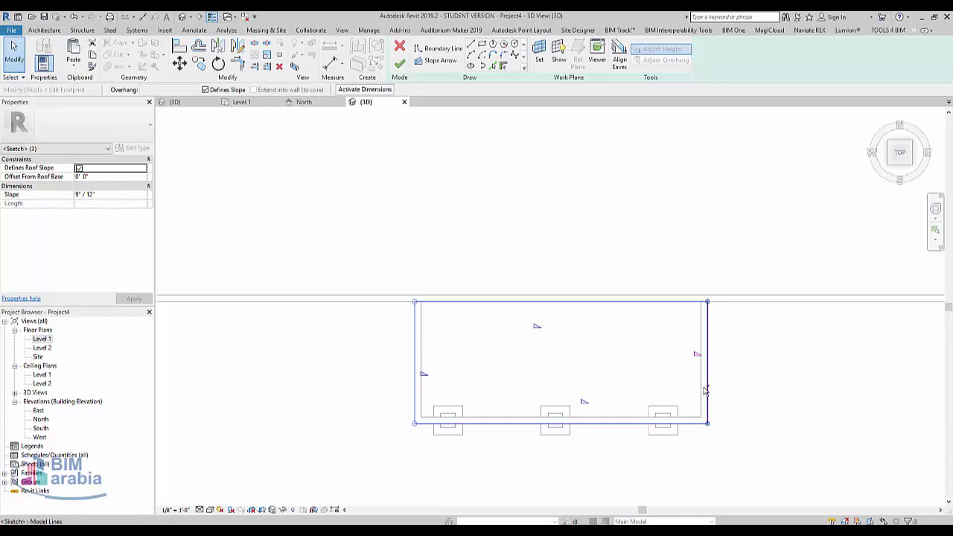
{"action": "left_click", "coordinate": [122, 198]}
{"action": "type", "text": "0"}
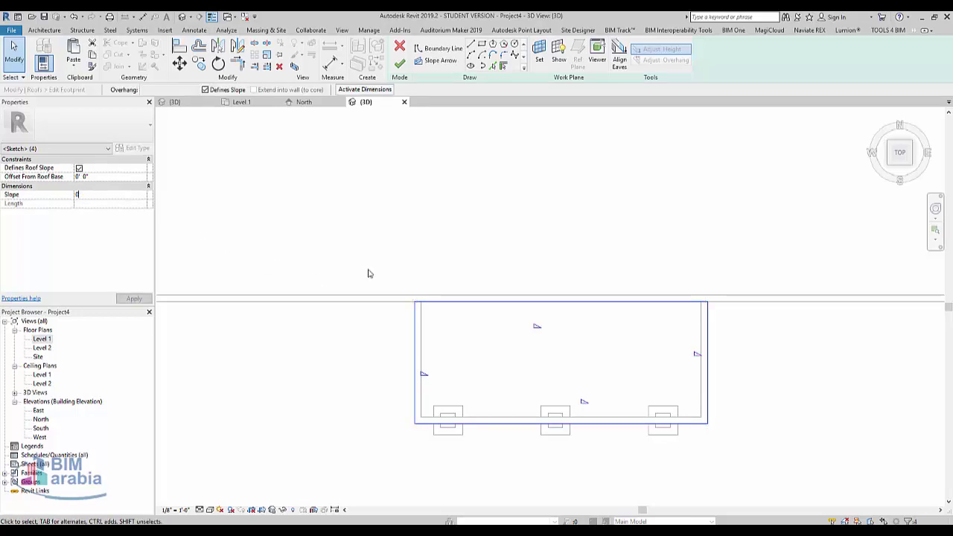
{"action": "key", "text": "Return"}
{"action": "key", "text": "Return"}
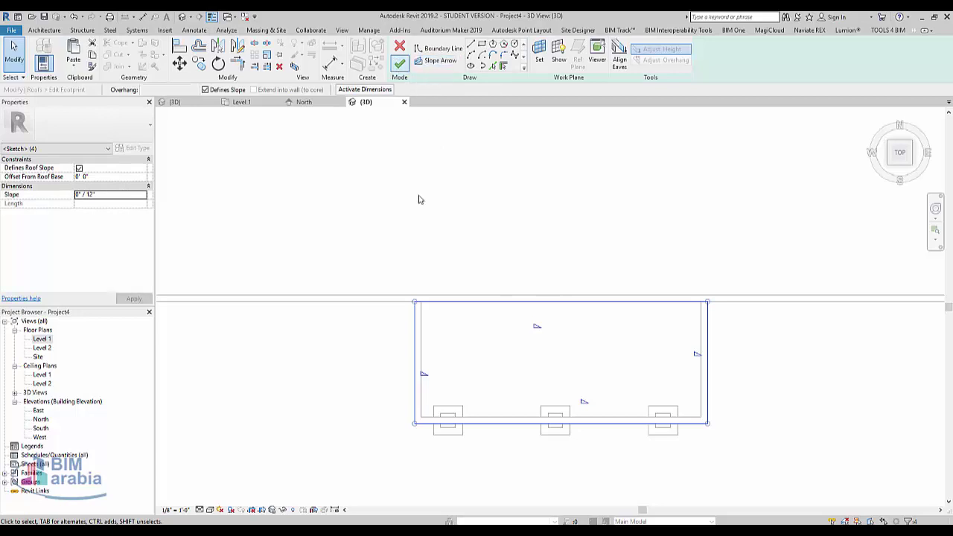
{"action": "left_click", "coordinate": [227, 90]}
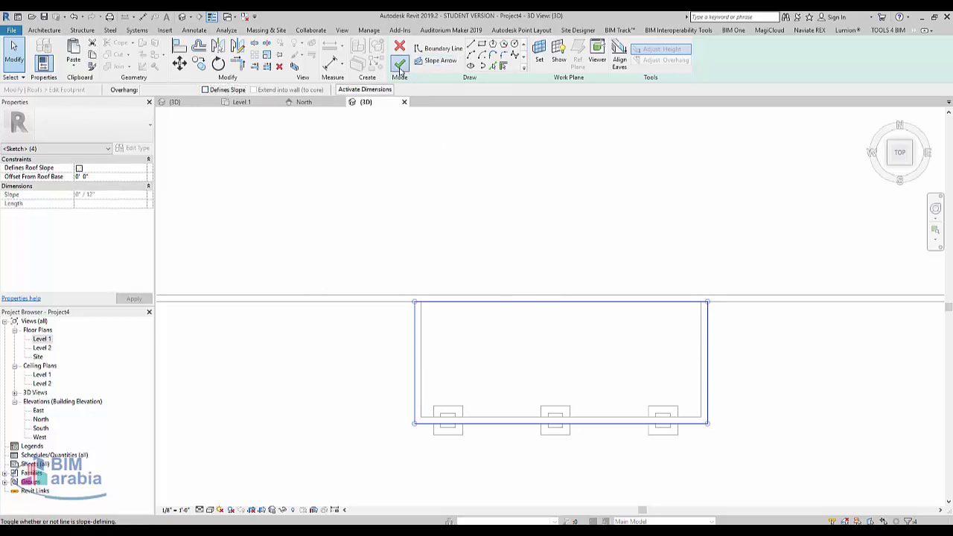
{"action": "left_click", "coordinate": [399, 67]}
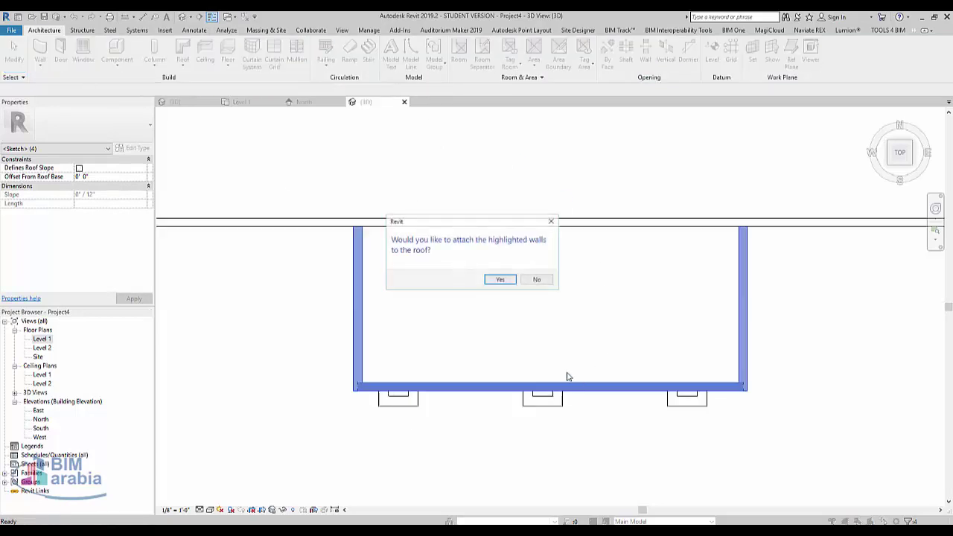
- Attach the walls to the flat roof and check its 1'-0" base offset above Level 2
{"action": "left_click", "coordinate": [503, 281]}
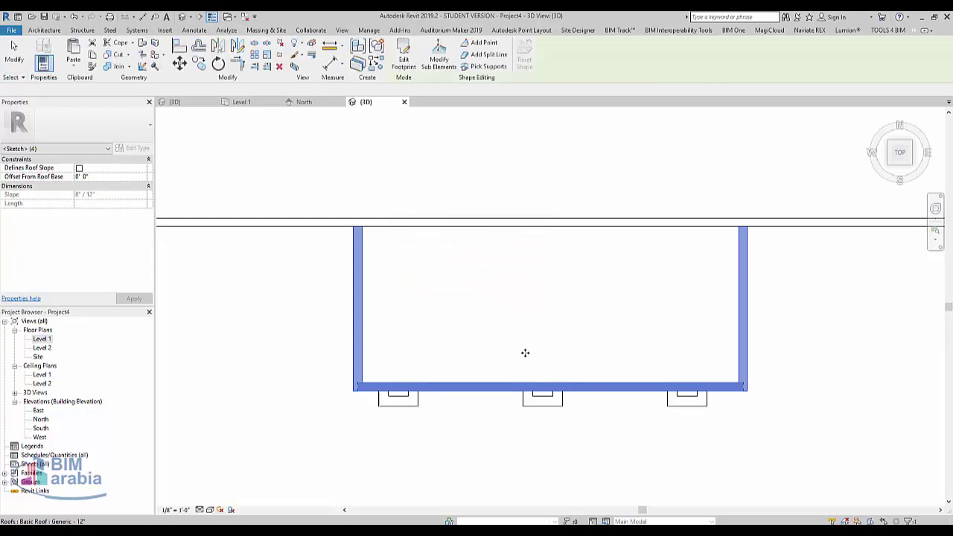
{"action": "middle_click_drag", "start_coordinate": [528, 412], "coordinate": [580, 115], "text": "shift"}
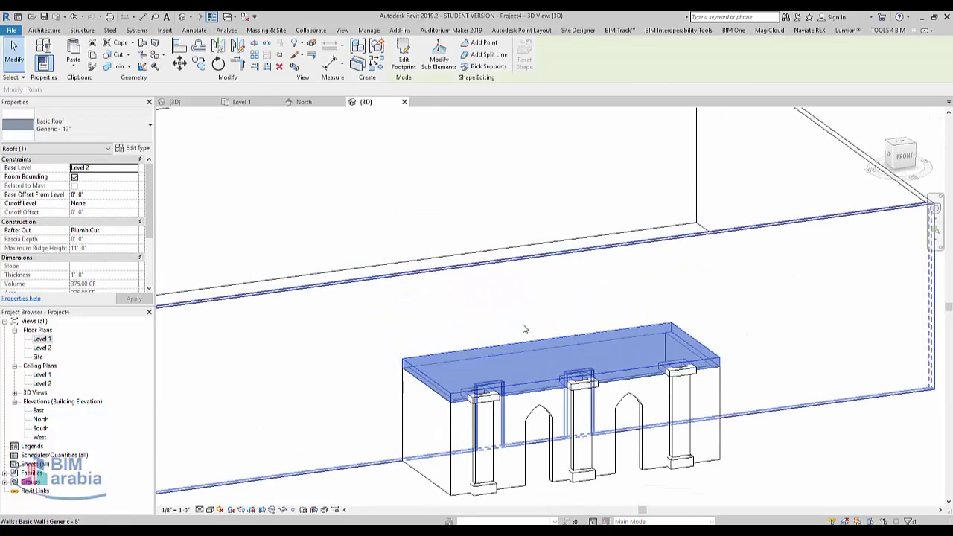
{"action": "left_click", "coordinate": [122, 195]}
{"action": "type", "text": "2"}
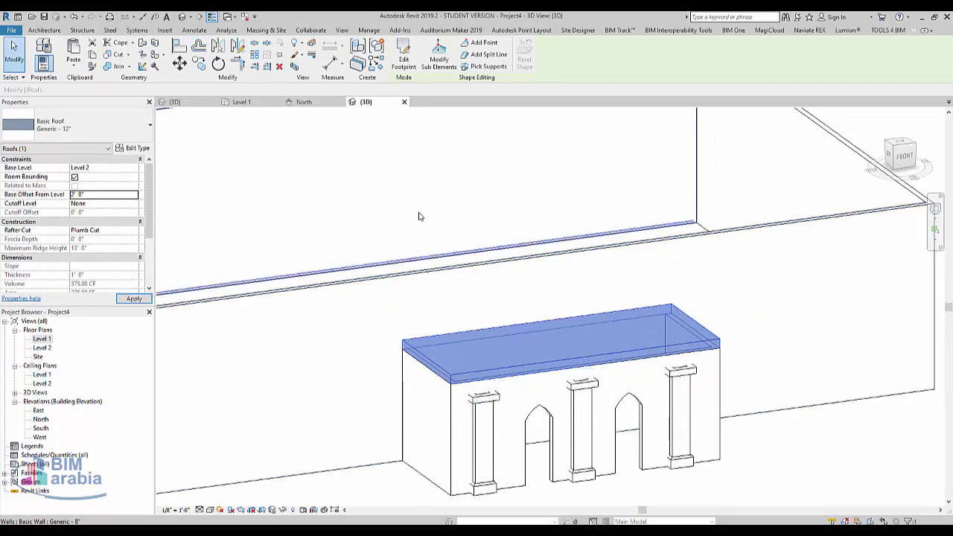
{"action": "left_click", "coordinate": [109, 195]}
{"action": "type", "text": "3"}
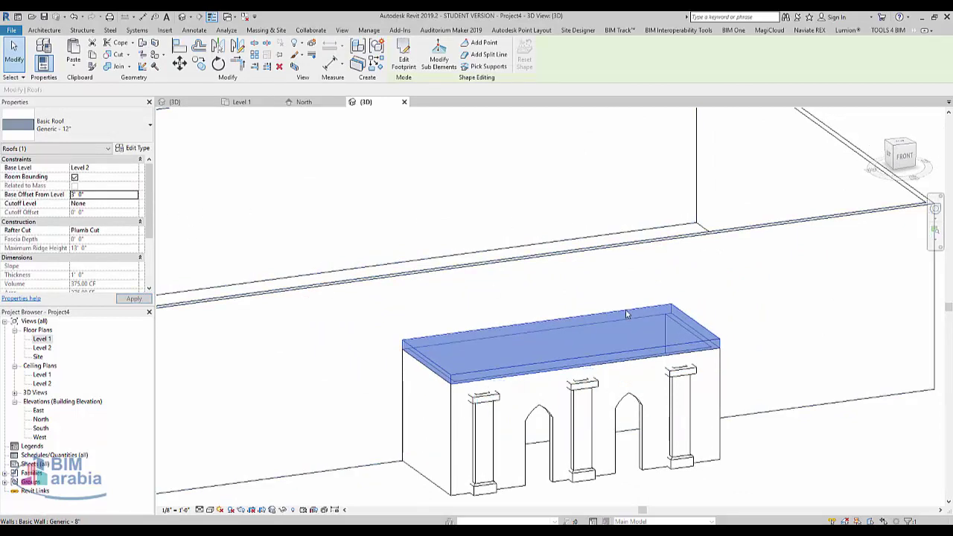
{"action": "middle_click_drag", "start_coordinate": [493, 283], "coordinate": [842, 469], "text": "shift"}
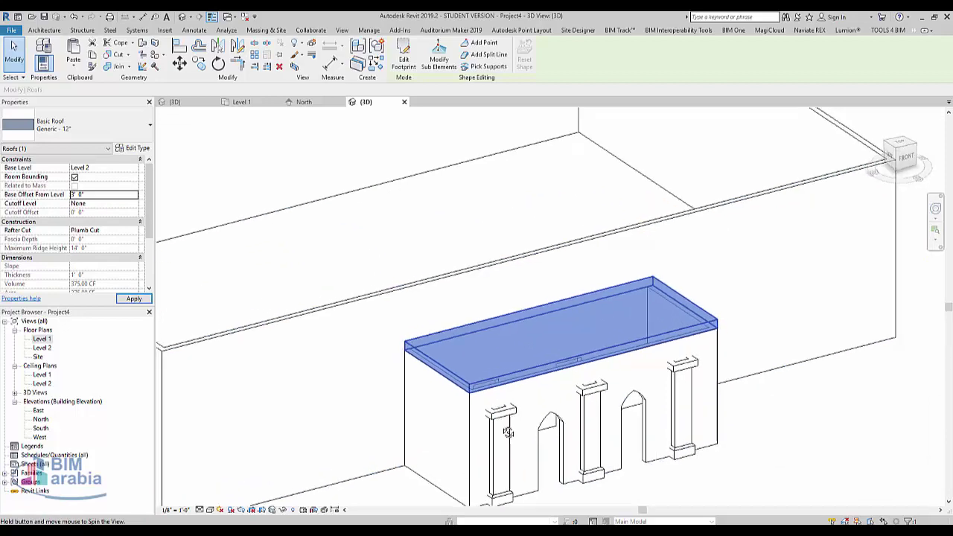
{"action": "left_click", "coordinate": [842, 469]}
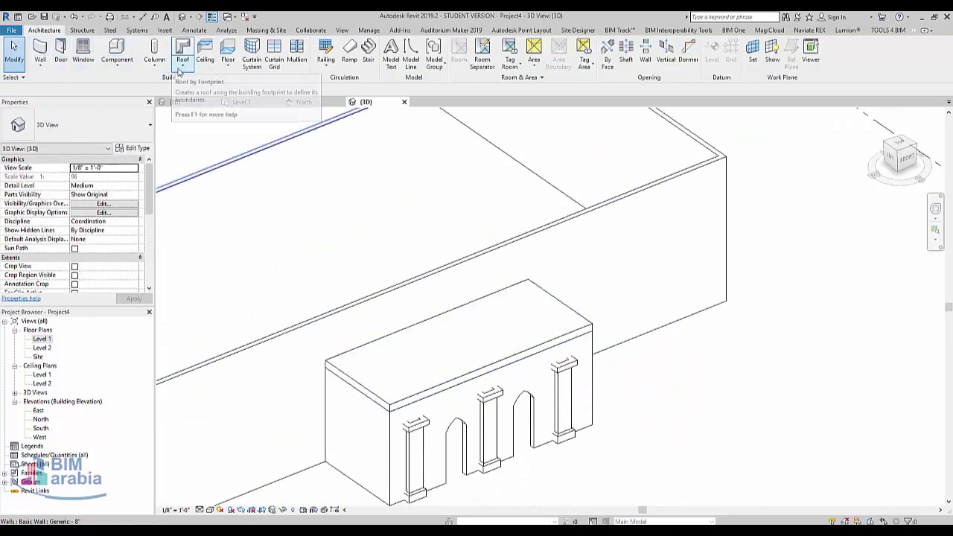
- Start Model In-Place in the Floors category, accept the default name, and begin a sweep path
{"action": "left_click", "coordinate": [117, 64]}
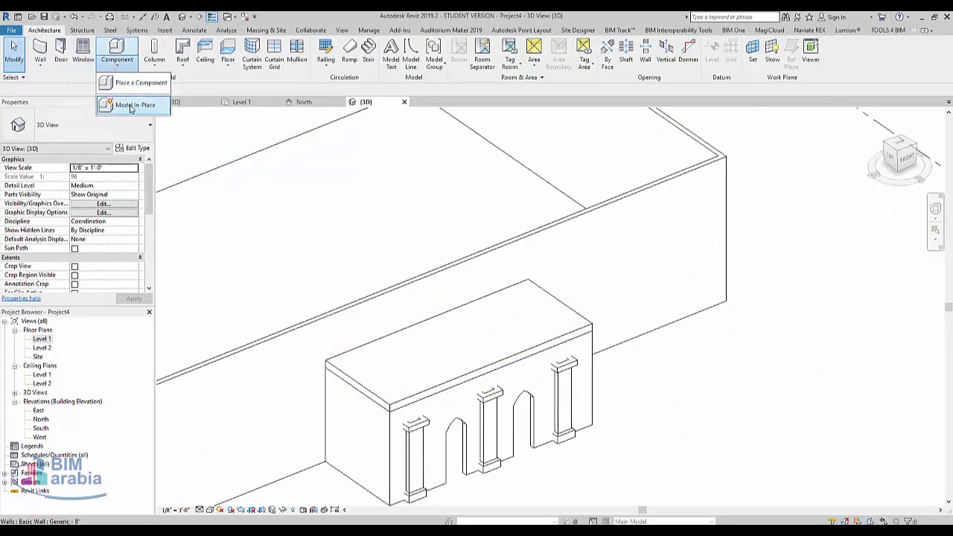
{"action": "left_click", "coordinate": [129, 102]}
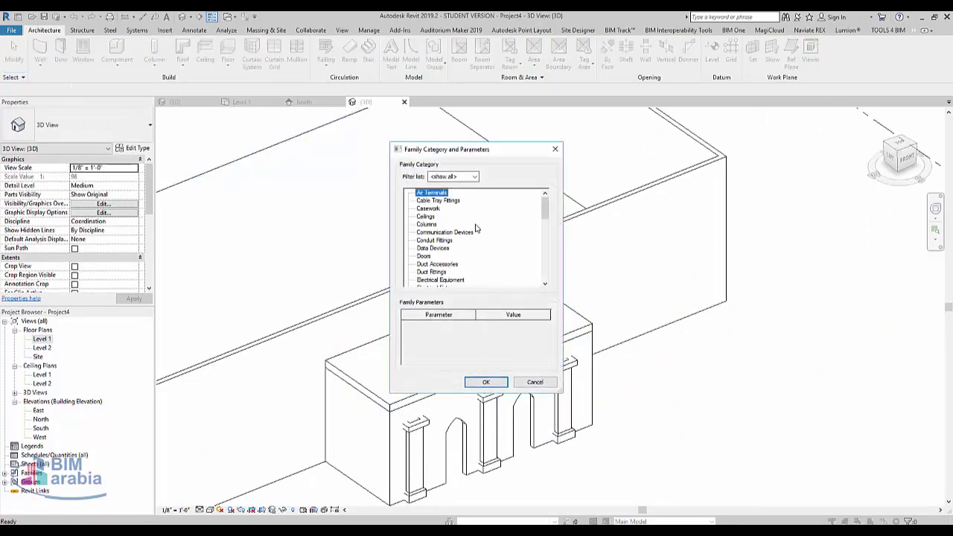
{"action": "key", "text": "f"}
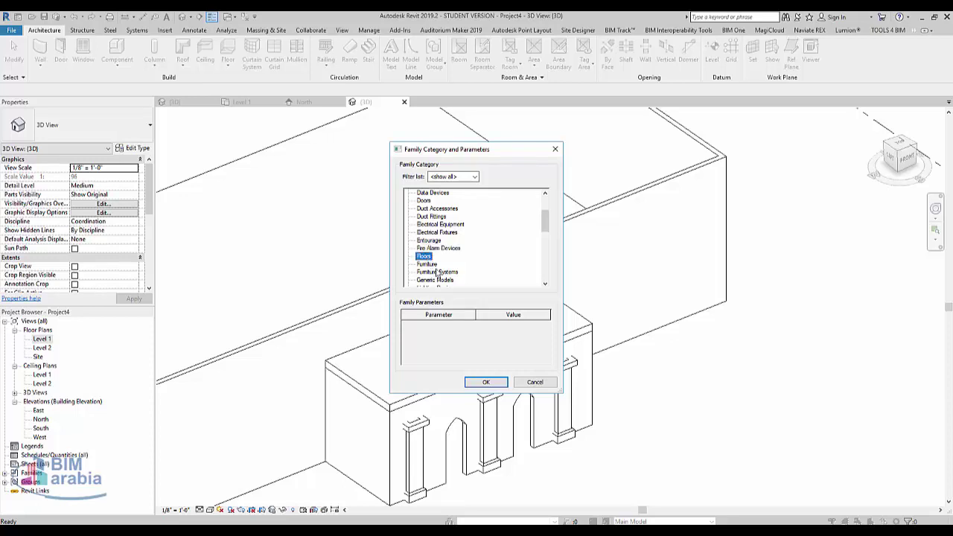
{"action": "left_click", "coordinate": [487, 381]}
{"action": "left_click", "coordinate": [481, 293]}
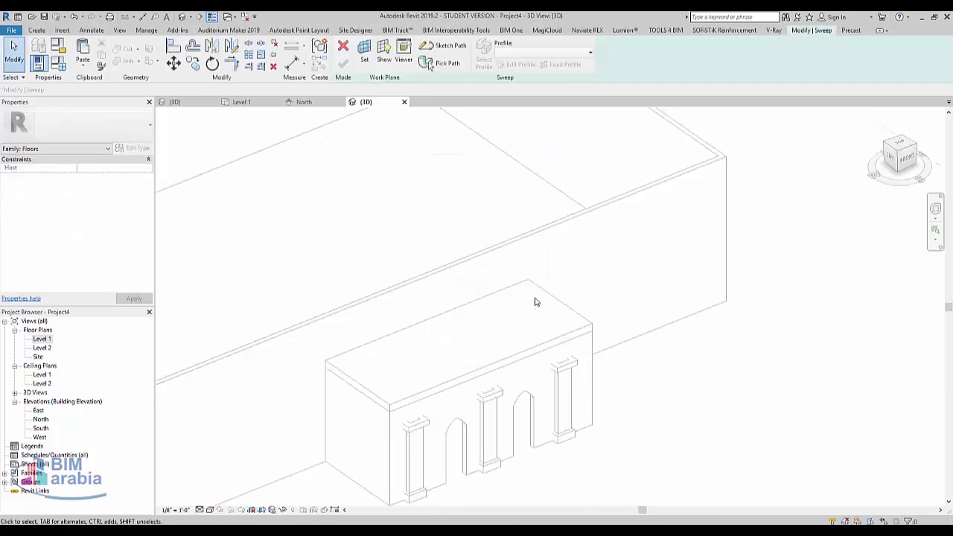
{"action": "left_click", "coordinate": [443, 47]}
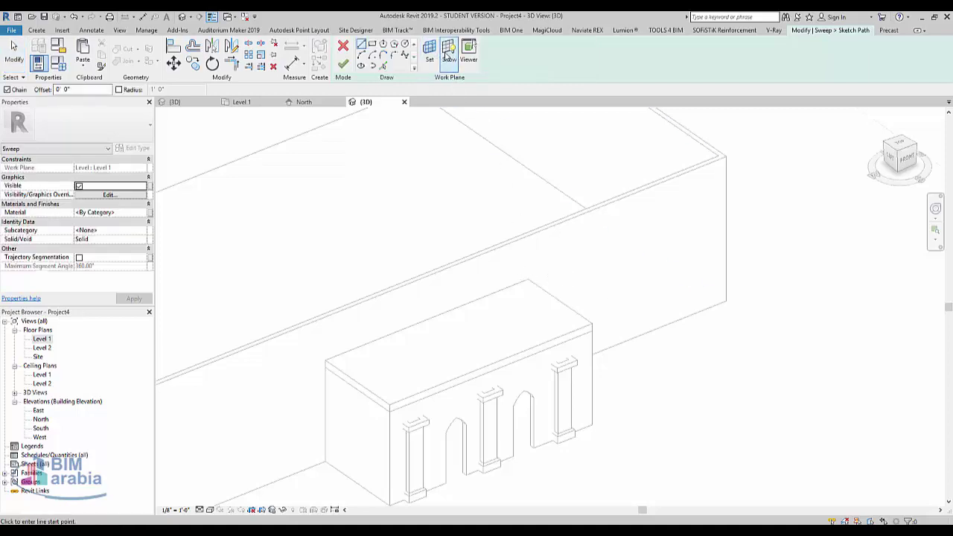
- Set the roof plane as the work plane for sketching the sweep path
{"action": "left_click", "coordinate": [448, 52]}
{"action": "left_click", "coordinate": [430, 51]}
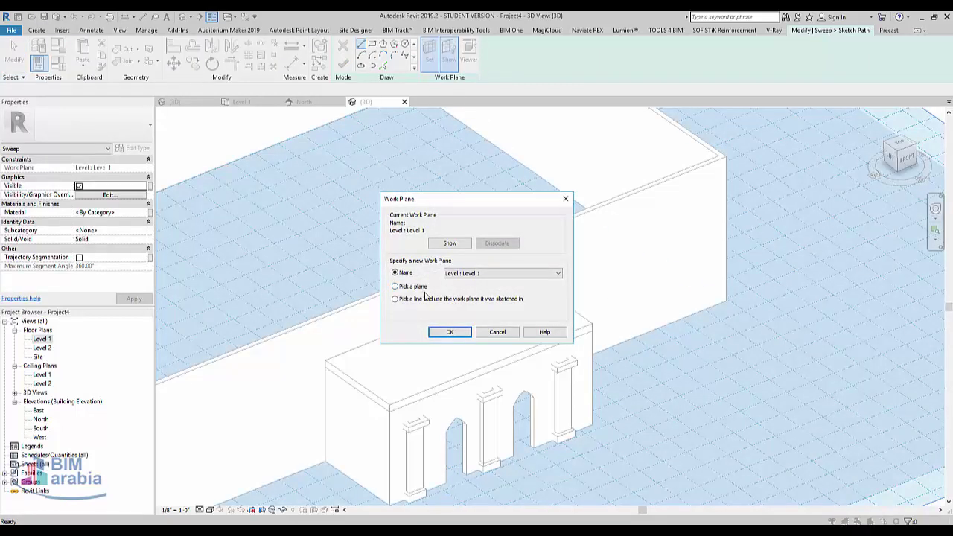
{"action": "left_click", "coordinate": [464, 335]}
{"action": "left_click", "coordinate": [448, 334]}
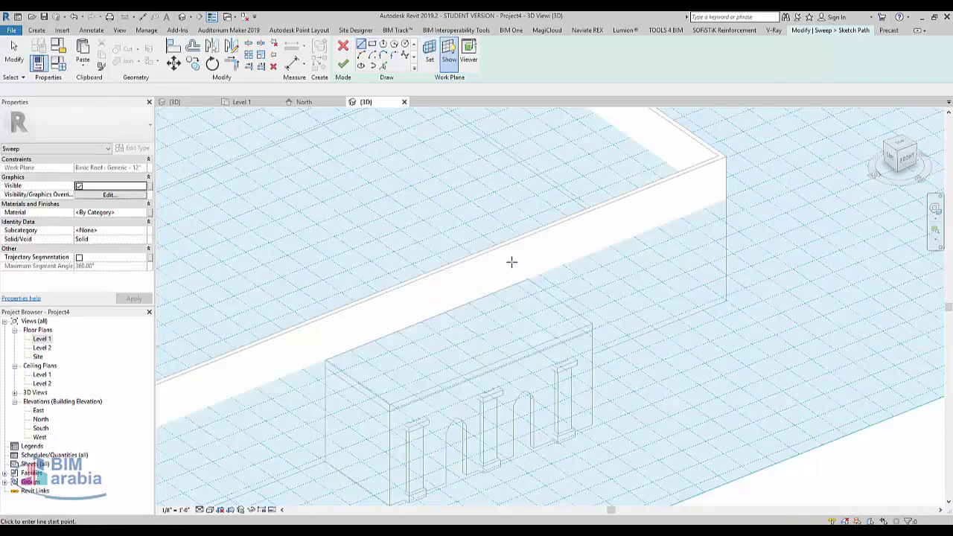
- Draw path lines along the roof's front and side top edges, then finish the path sketch
{"action": "left_click", "coordinate": [529, 280]}
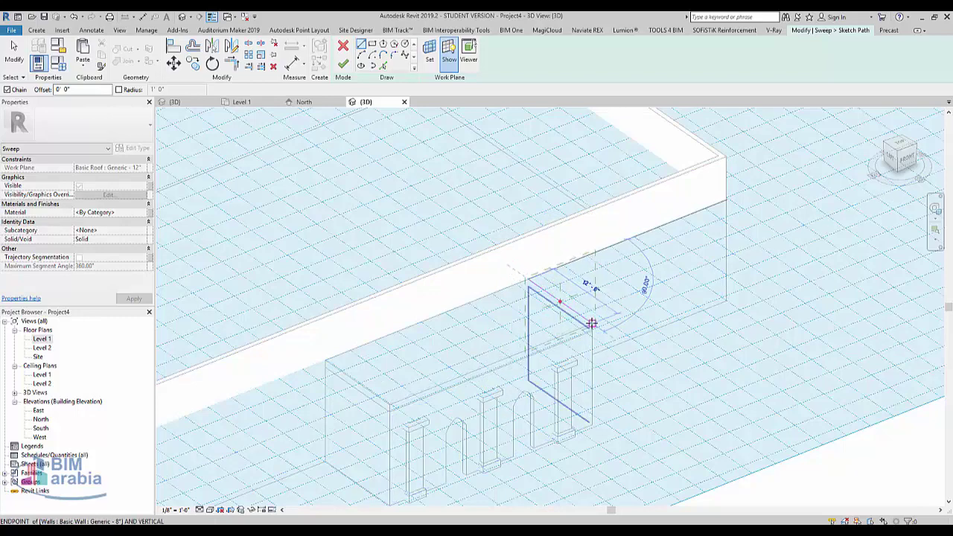
{"action": "scroll", "coordinate": [587, 321], "scroll_direction": "up", "scroll_amount": 3}
{"action": "scroll", "coordinate": [582, 326], "scroll_direction": "up", "scroll_amount": 3}
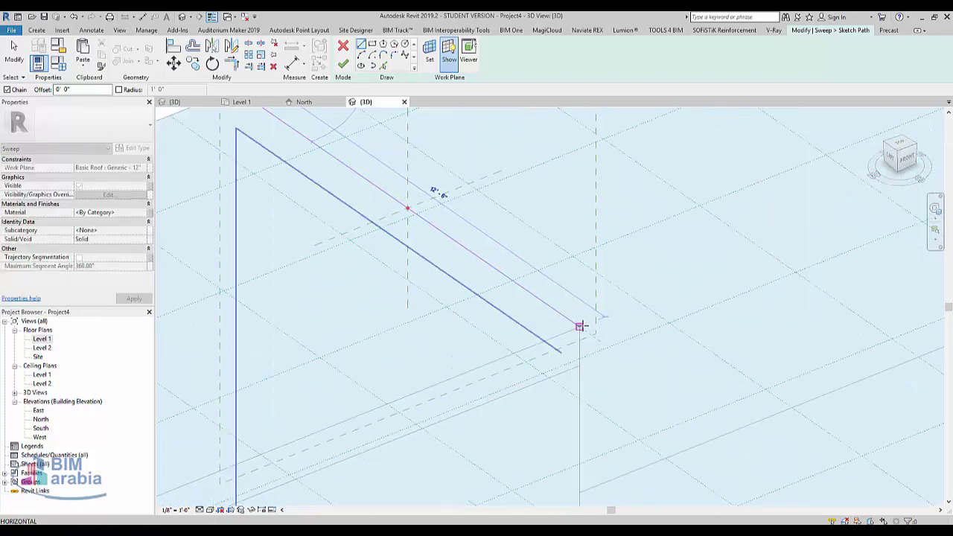
{"action": "scroll", "coordinate": [734, 241], "scroll_direction": "down", "scroll_amount": 2}
{"action": "scroll", "coordinate": [723, 244], "scroll_direction": "down", "scroll_amount": 2}
{"action": "scroll", "coordinate": [723, 245], "scroll_direction": "down", "scroll_amount": 2}
{"action": "scroll", "coordinate": [496, 328], "scroll_direction": "up", "scroll_amount": 3}
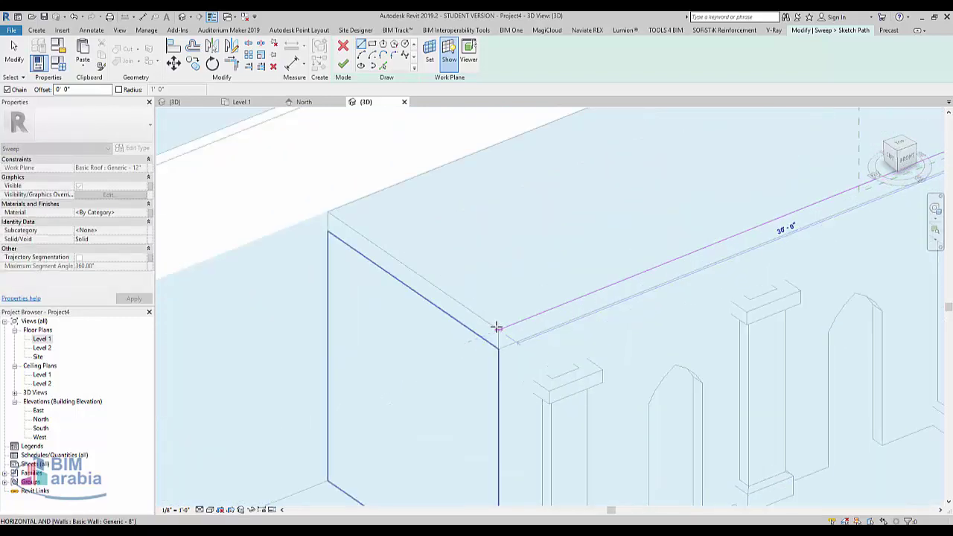
{"action": "scroll", "coordinate": [498, 330], "scroll_direction": "up", "scroll_amount": 1}
{"action": "left_click", "coordinate": [498, 328]}
{"action": "left_click", "coordinate": [330, 212]}
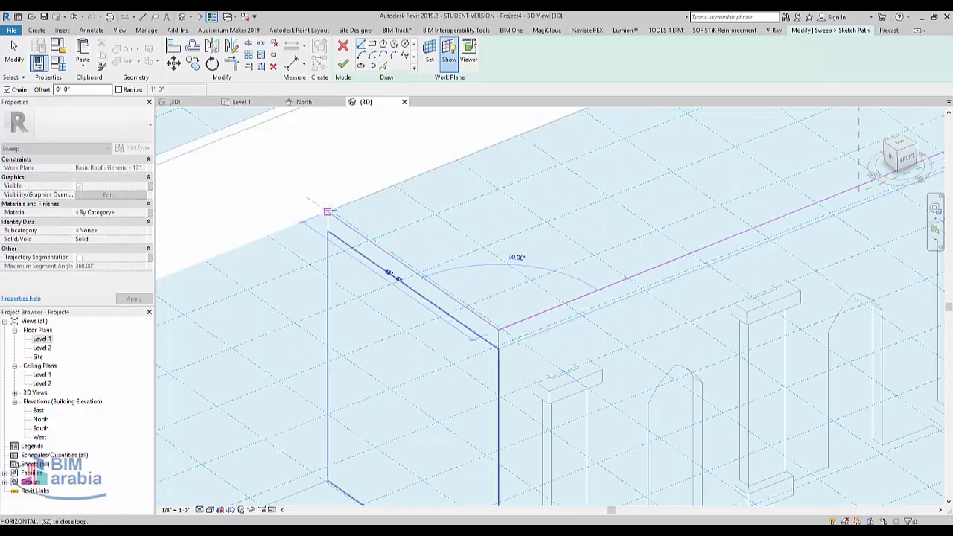
{"action": "middle_click_drag", "start_coordinate": [454, 265], "coordinate": [362, 56], "text": "shift"}
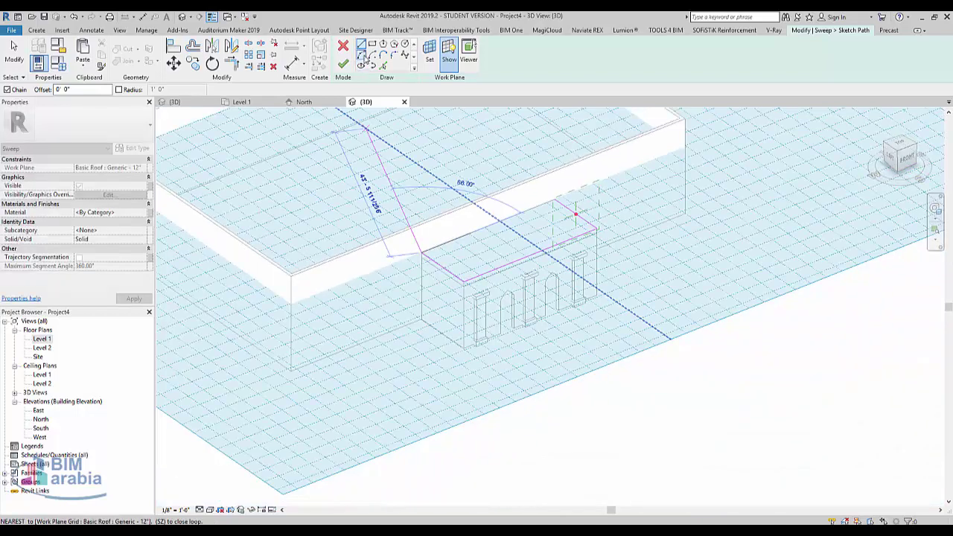
{"action": "left_click", "coordinate": [341, 66]}
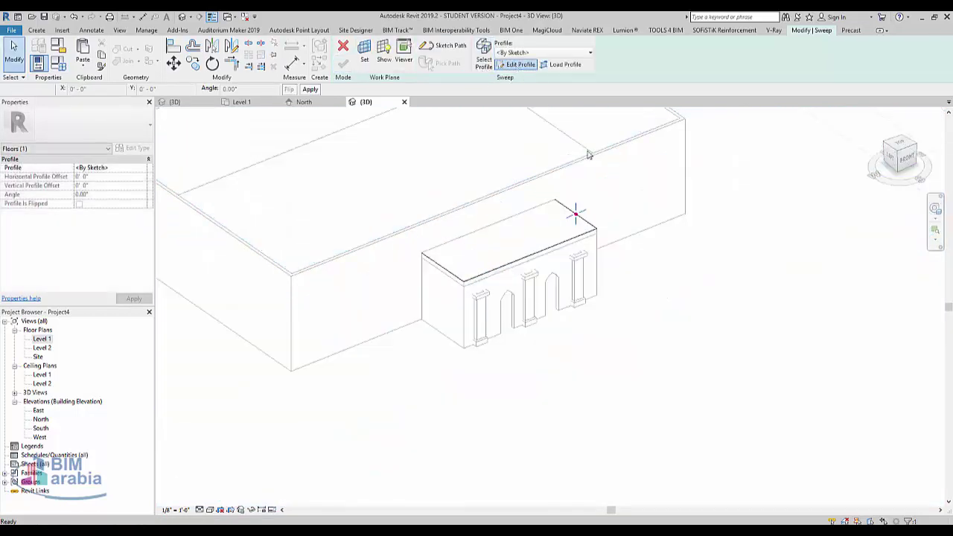
- Start the cornice profile at the path's endpoint with its bottom edge, outer edge and first step
{"action": "scroll", "coordinate": [556, 201], "scroll_direction": "up", "scroll_amount": 3}
{"action": "scroll", "coordinate": [551, 253], "scroll_direction": "up", "scroll_amount": 2}
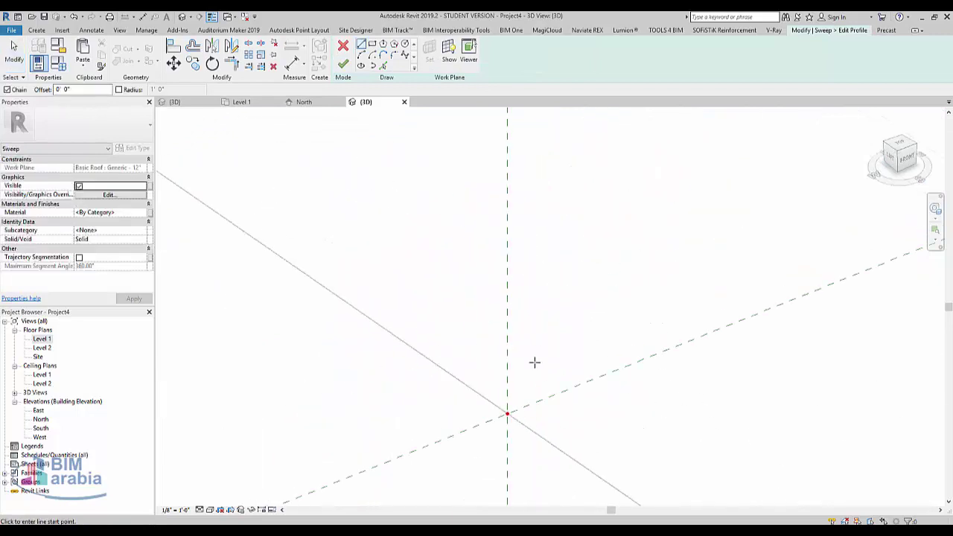
{"action": "left_click", "coordinate": [507, 414]}
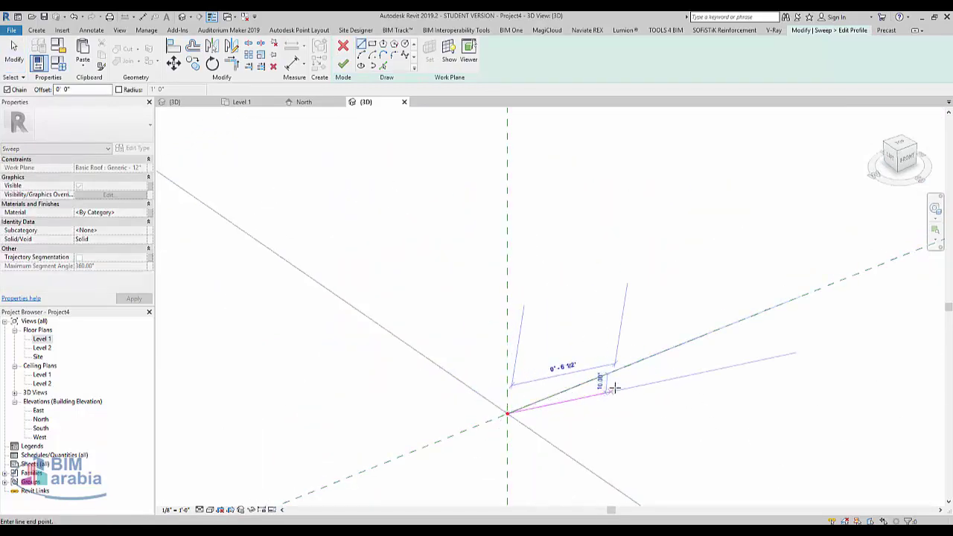
{"action": "left_click", "coordinate": [624, 366]}
{"action": "left_click", "coordinate": [624, 341]}
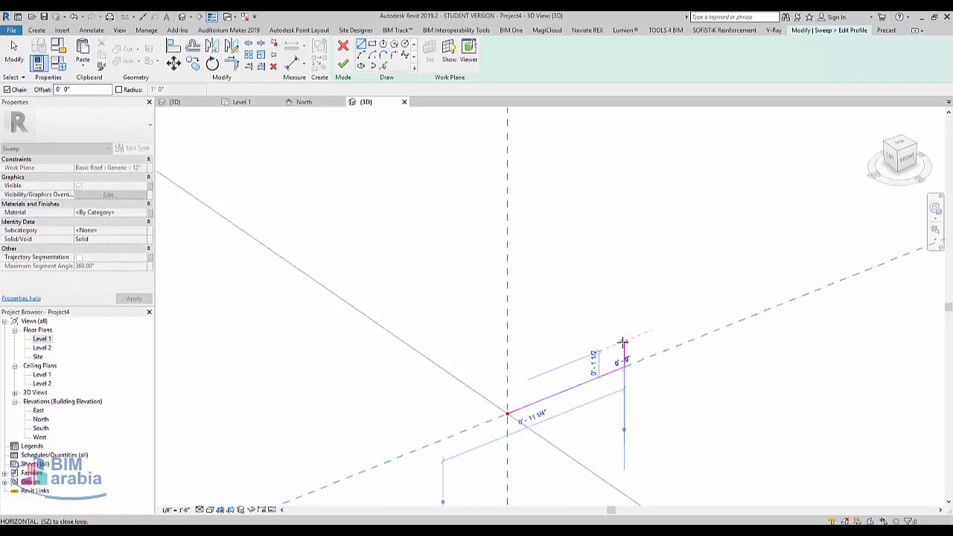
{"action": "left_click", "coordinate": [600, 344]}
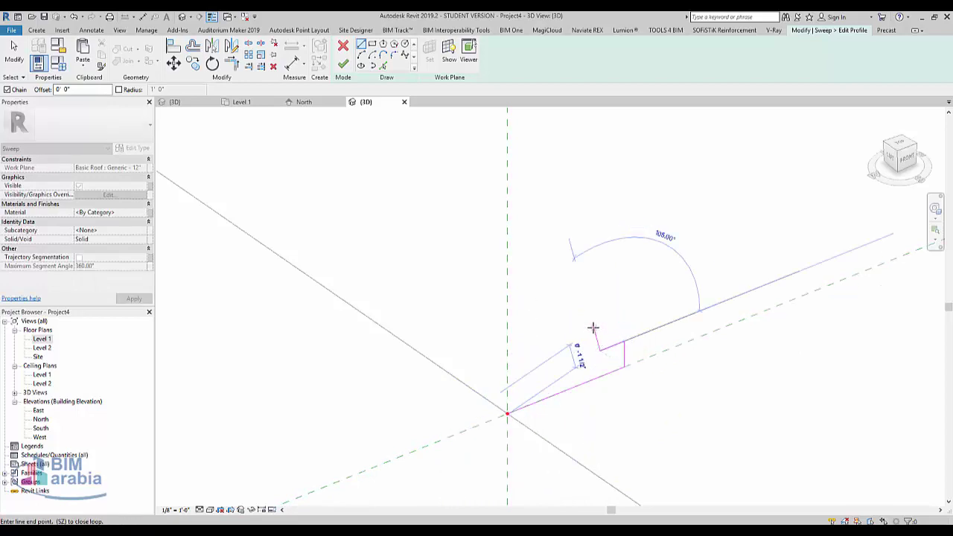
{"action": "left_click", "coordinate": [599, 324]}
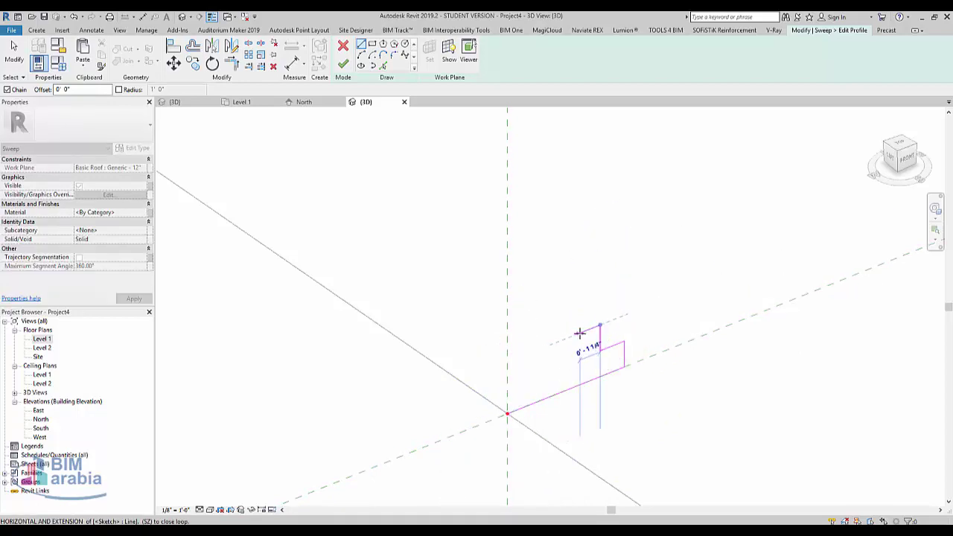
- Add the remaining steps and the top edge back over the roof, closing the profile loop
{"action": "left_click", "coordinate": [578, 333]}
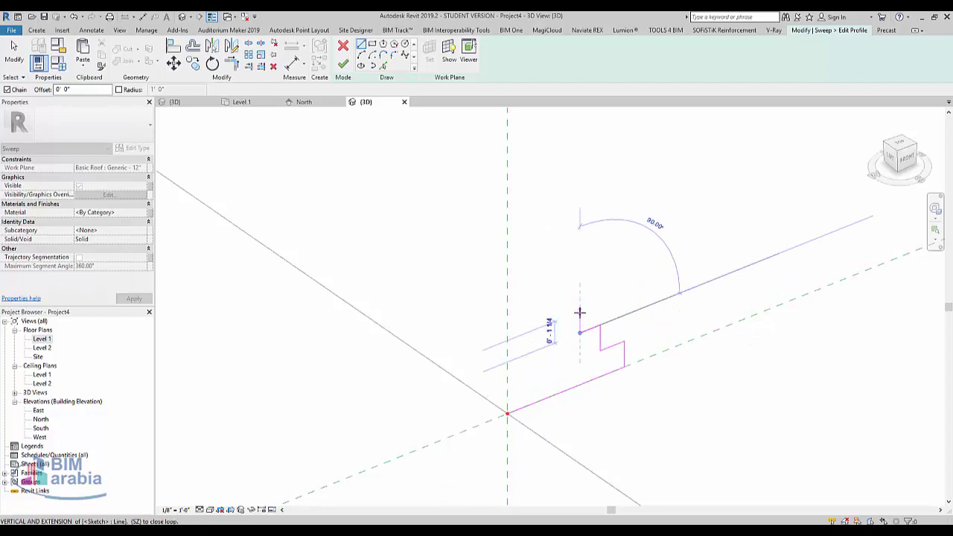
{"action": "left_click", "coordinate": [579, 311]}
{"action": "left_click", "coordinate": [556, 320]}
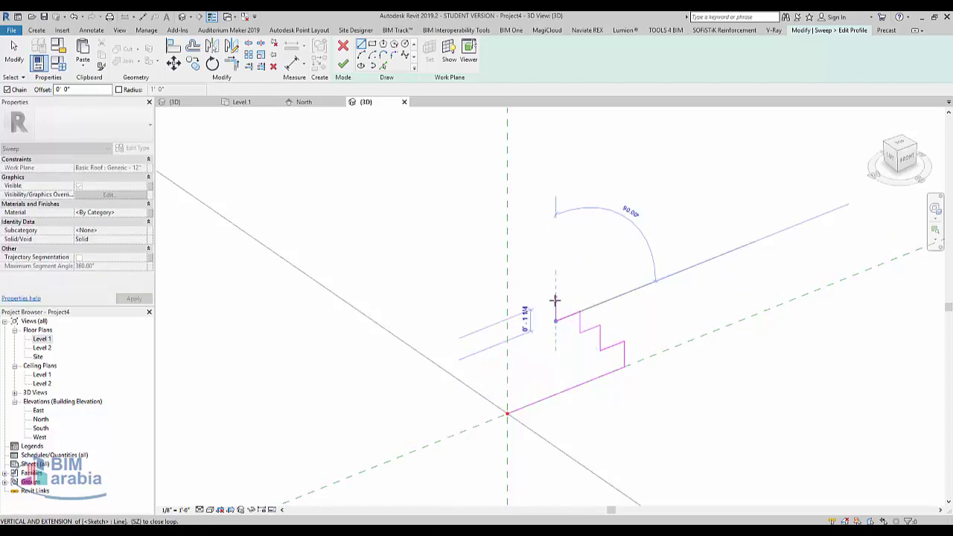
{"action": "left_click", "coordinate": [555, 300]}
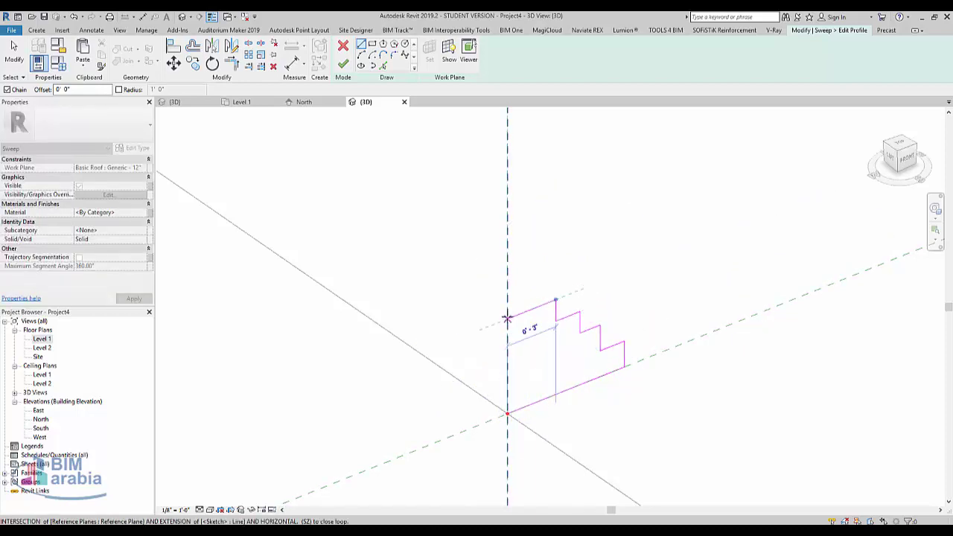
{"action": "left_click", "coordinate": [507, 318]}
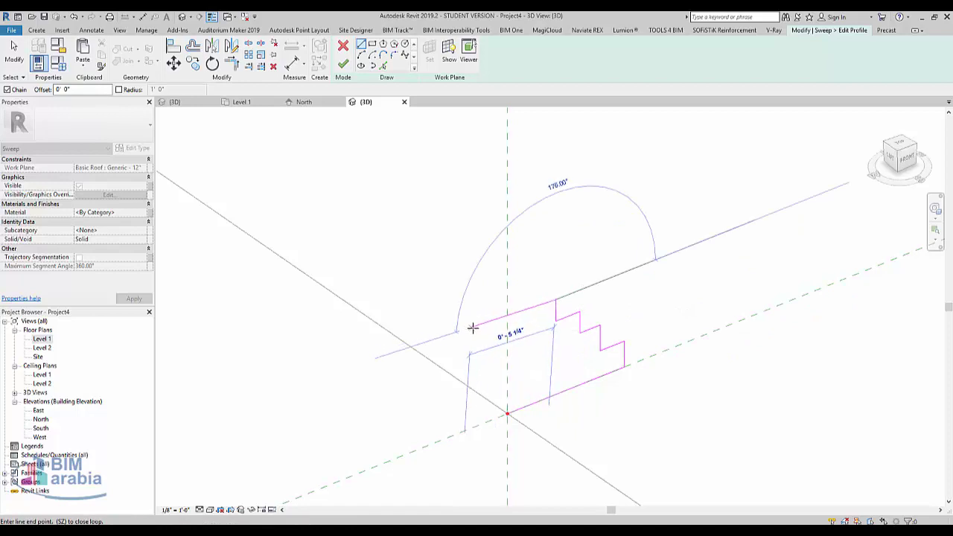
{"action": "left_click", "coordinate": [475, 331]}
{"action": "left_click", "coordinate": [475, 428]}
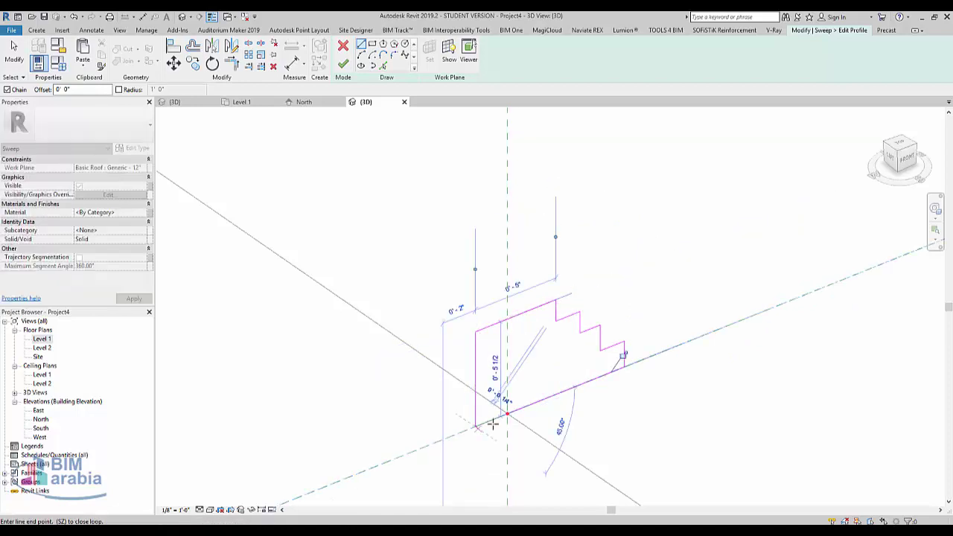
- Finish the profile and the sweep to create the stepped cornice, then deselect it
{"action": "scroll", "coordinate": [447, 206], "scroll_direction": "down", "scroll_amount": 3}
{"action": "scroll", "coordinate": [446, 207], "scroll_direction": "down", "scroll_amount": 3}
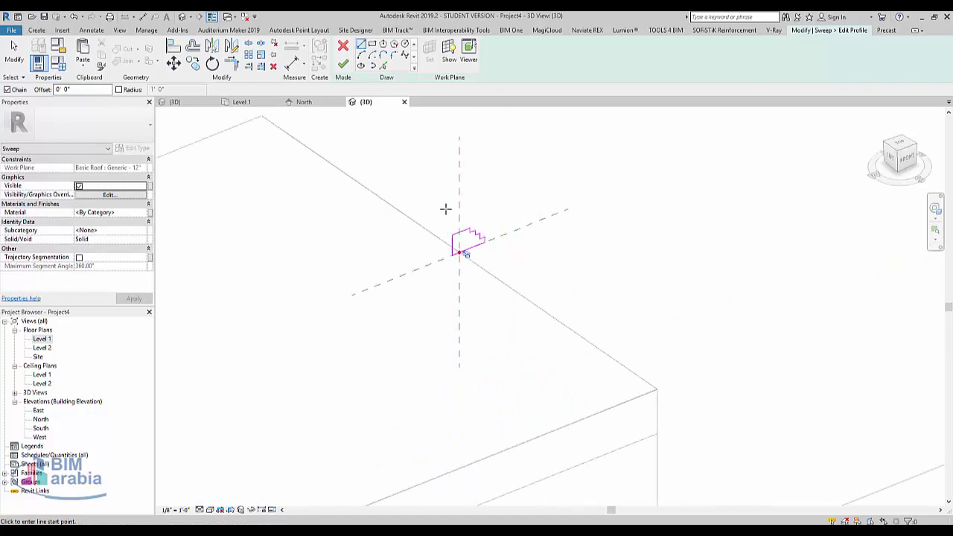
{"action": "left_click", "coordinate": [342, 65]}
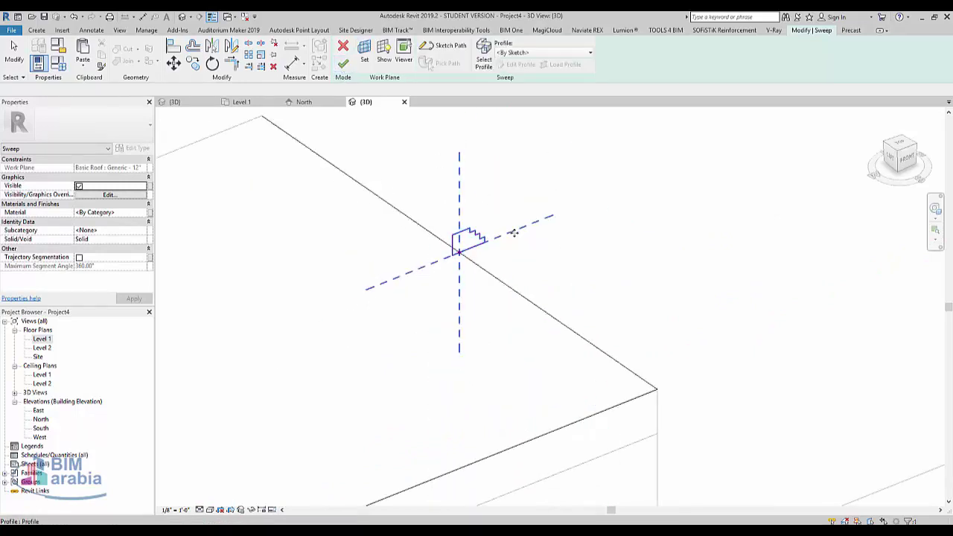
{"action": "left_click", "coordinate": [357, 50]}
{"action": "scroll", "coordinate": [661, 283], "scroll_direction": "down", "scroll_amount": 3}
{"action": "left_click", "coordinate": [707, 286]}
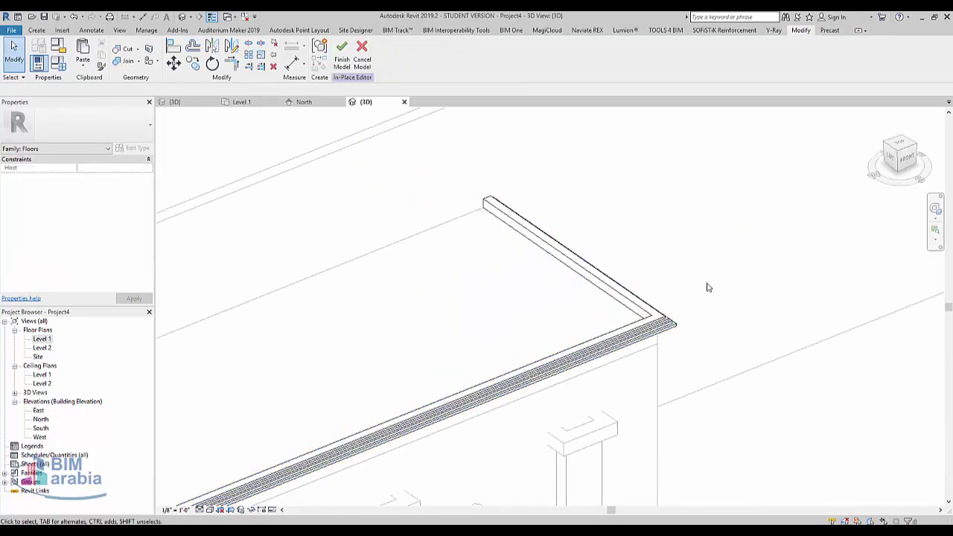
{"action": "scroll", "coordinate": [767, 417], "scroll_direction": "down", "scroll_amount": 3}
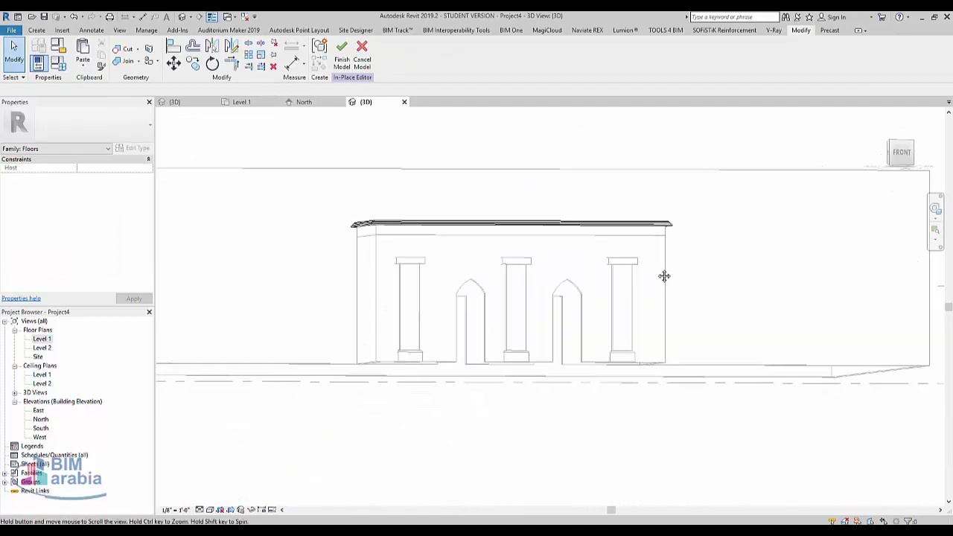